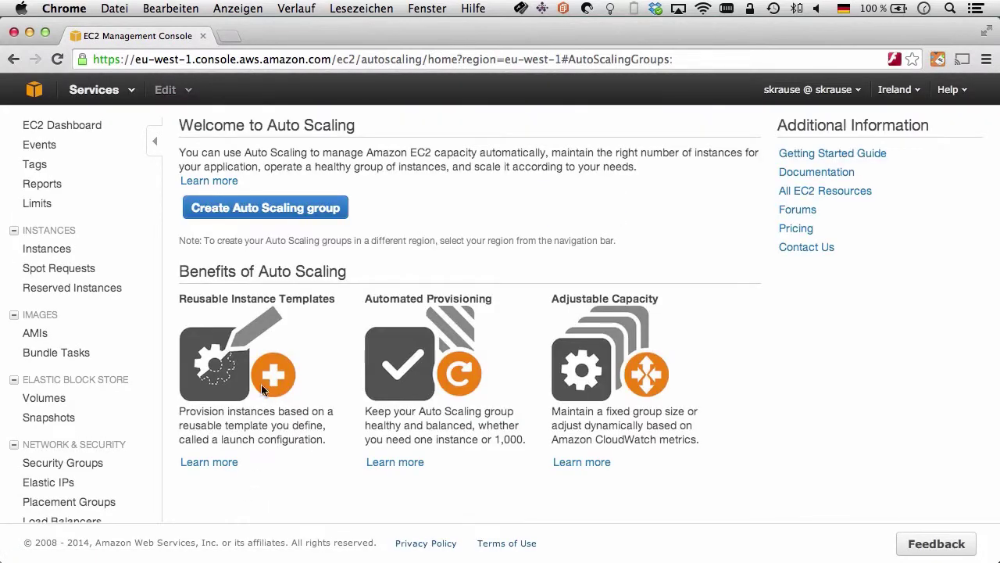
- Start a new Auto Scaling group with a new launch configuration based on the self-owned AMI ScanmyfridgeWFEv4
left_click(272, 207)
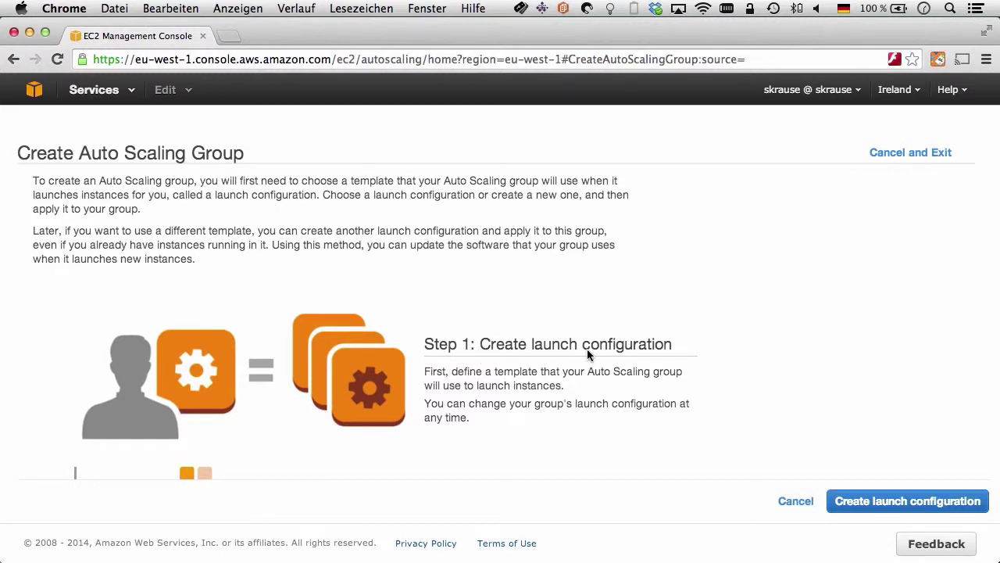
left_click(876, 504)
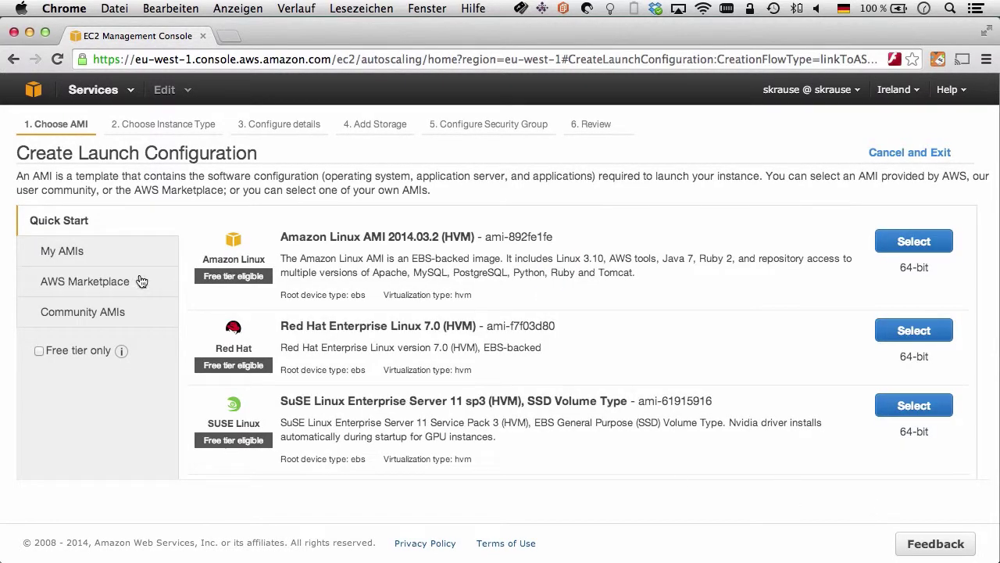
left_click(78, 252)
scroll(328, 297, "down", 6)
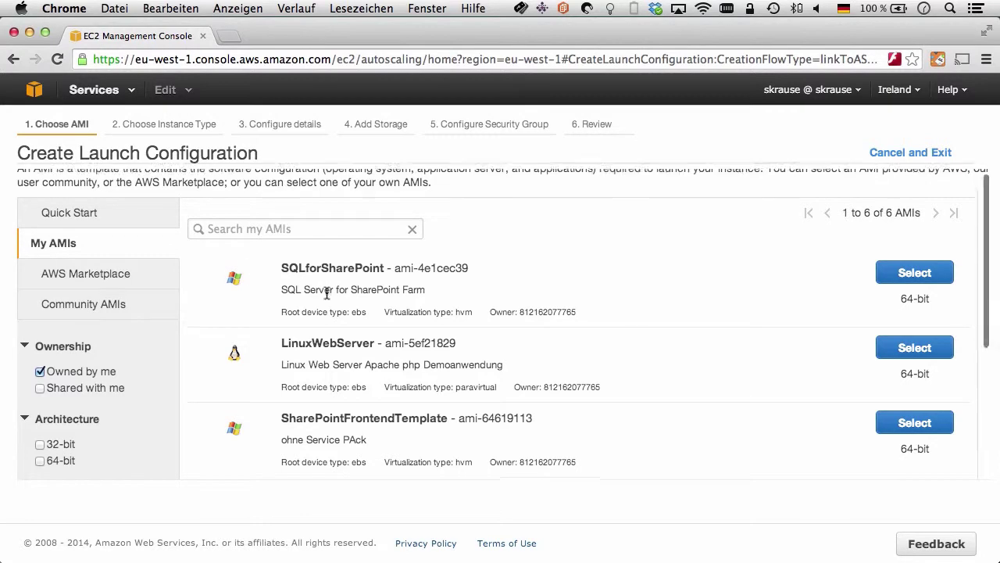
left_click(900, 419)
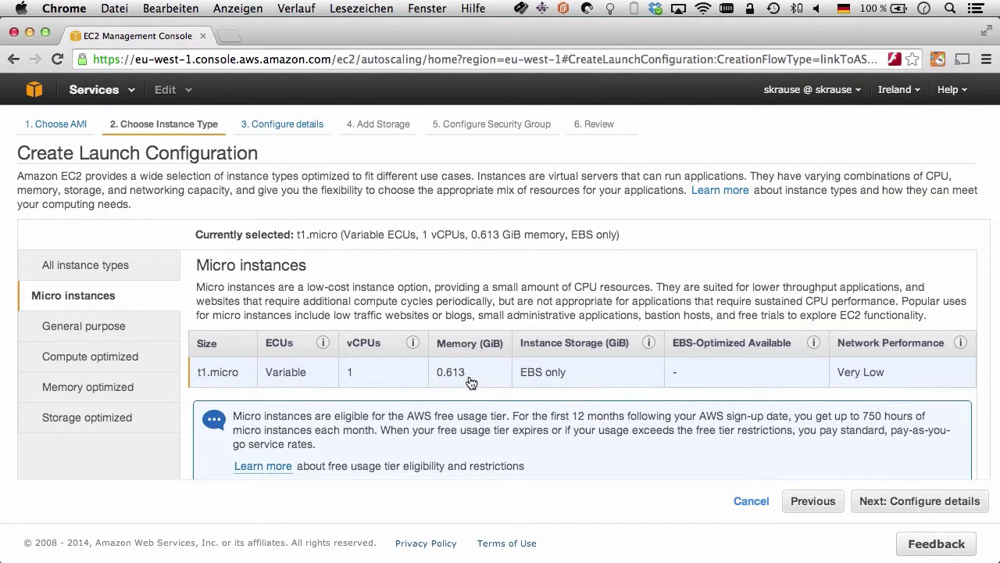
- Choose the general purpose instance type m3.medium and continue to the configuration details
left_click(79, 328)
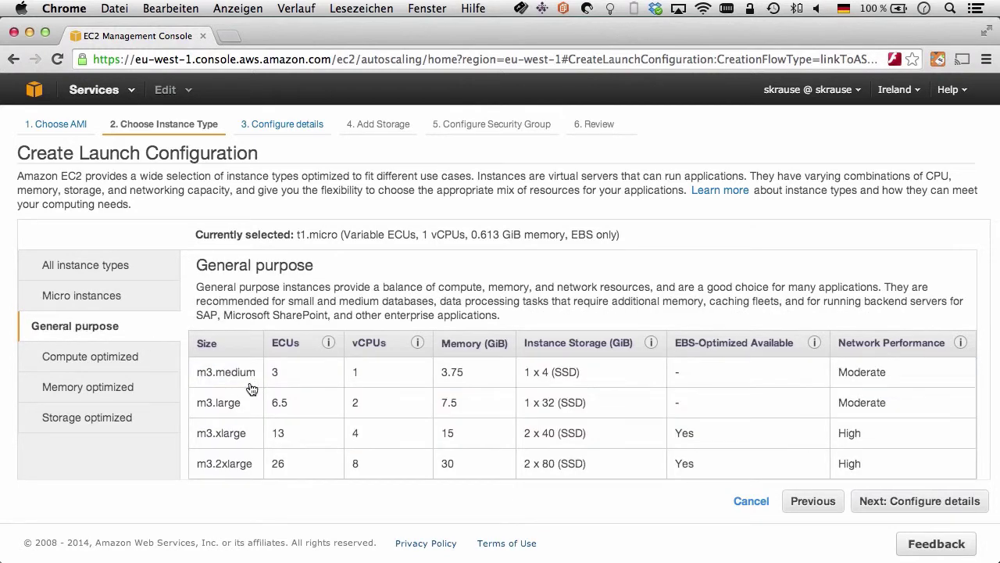
left_click(213, 373)
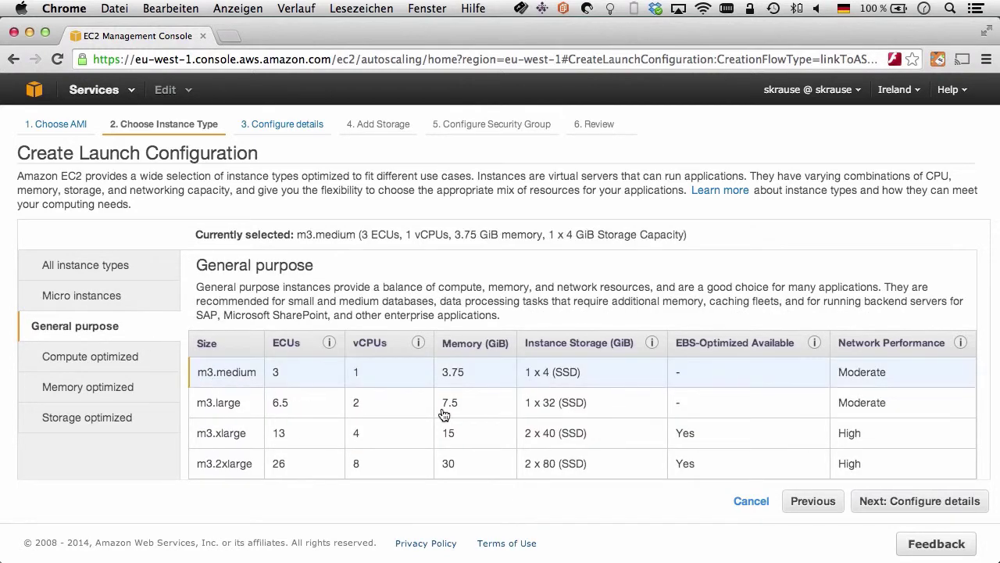
left_click(912, 507)
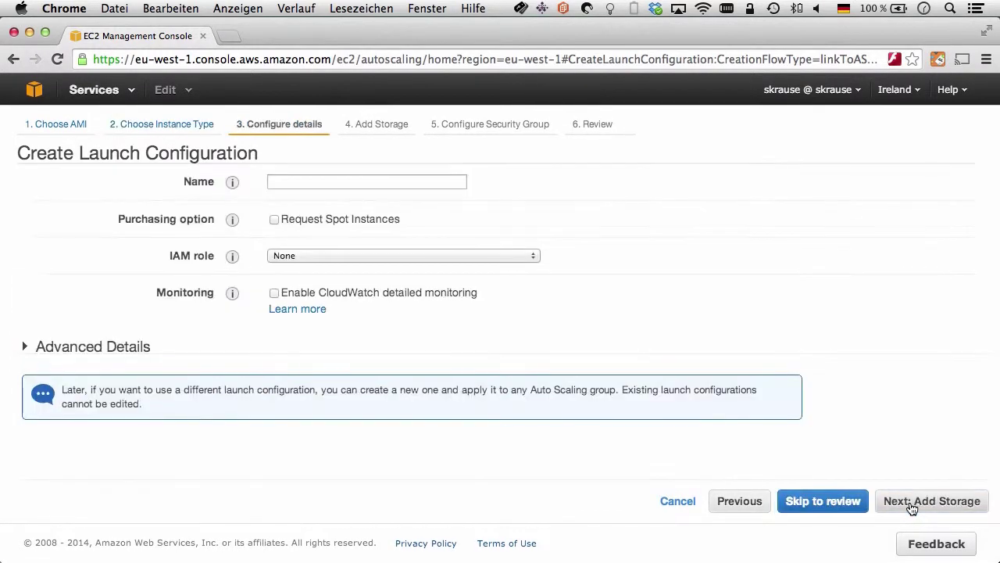
- Name the launch configuration ScanmyfridgeASG and assign it the IAM role ScanmyfridgeRole
left_click(290, 180)
type("ScanmyfridgeASG")
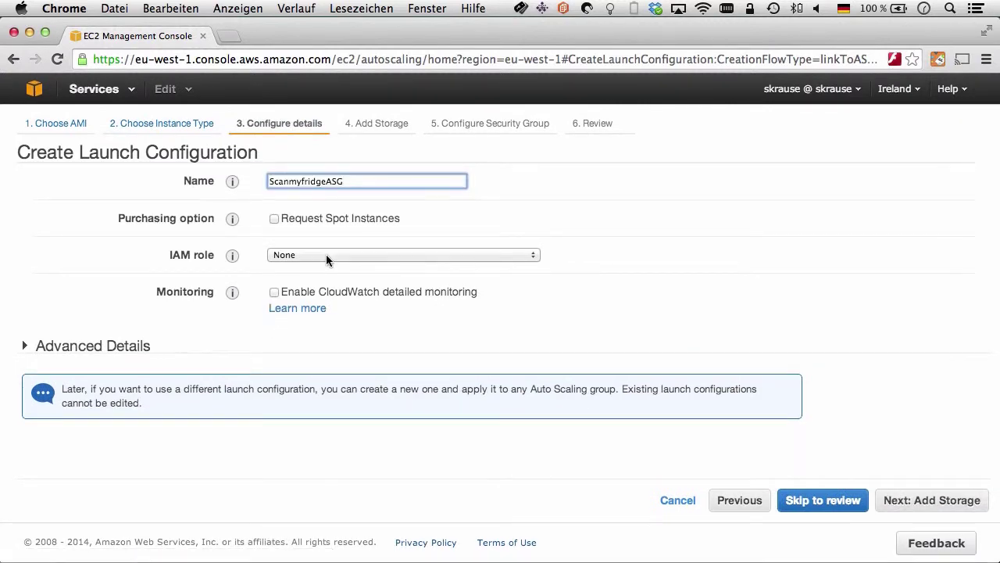
left_click(326, 256)
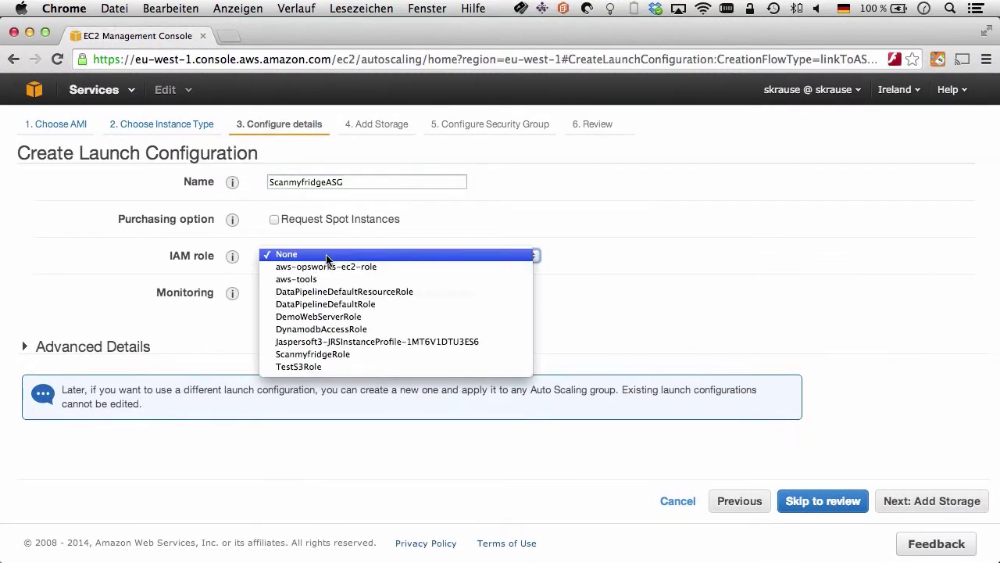
left_click(324, 355)
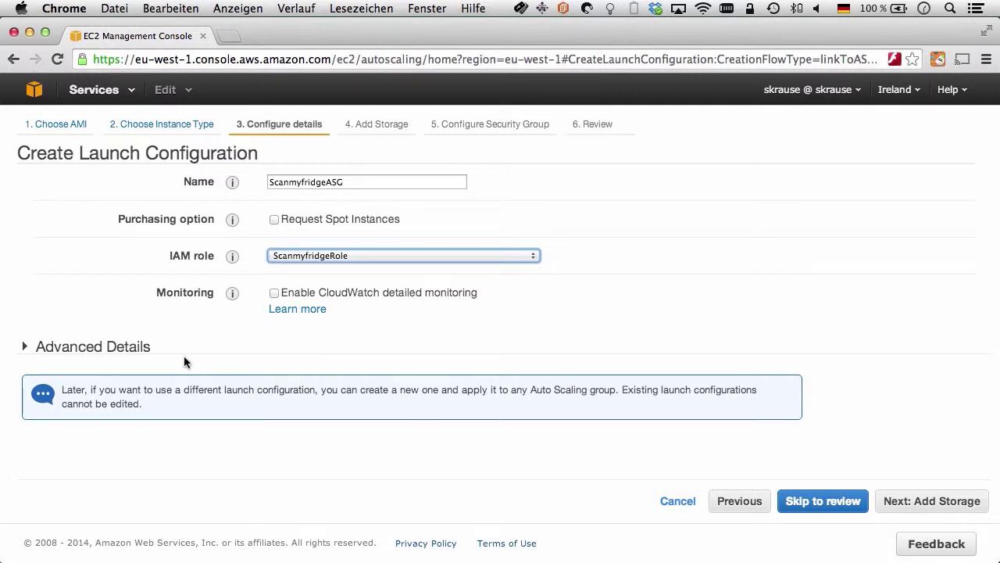
- Look through the advanced details, then accept them and the storage settings unchanged and proceed to the security group configuration
left_click(25, 346)
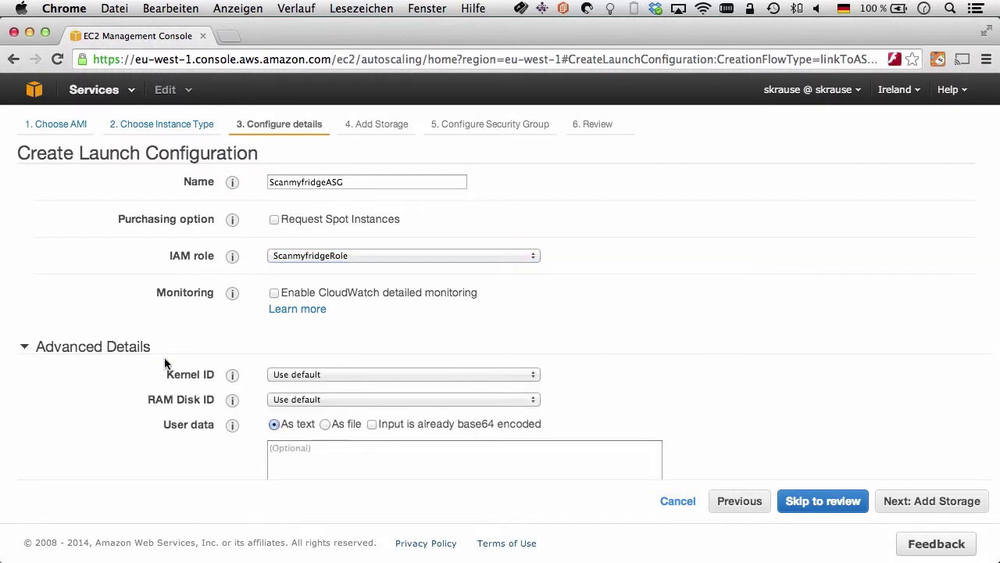
scroll(164, 361, "down", 5)
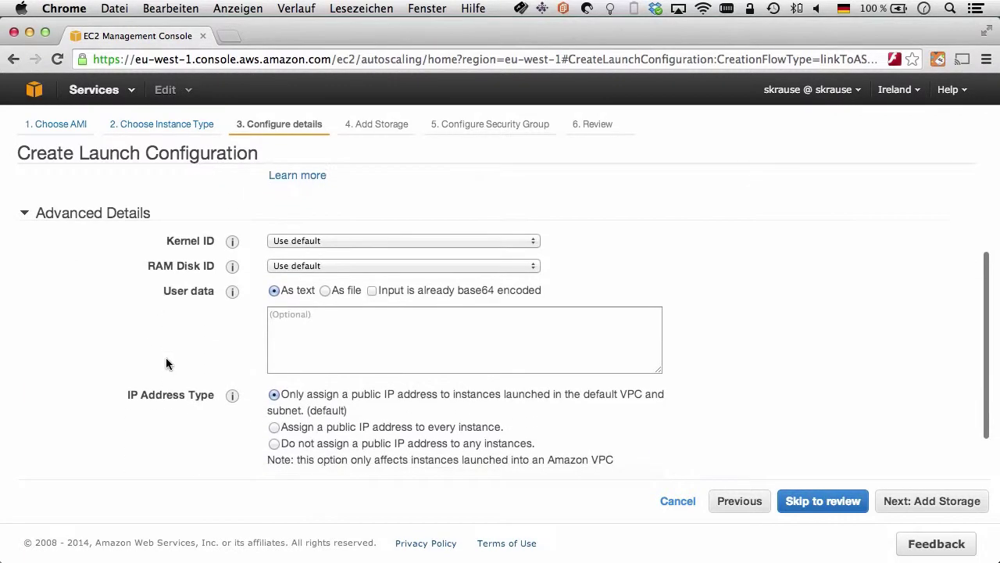
scroll(167, 361, "down", 2)
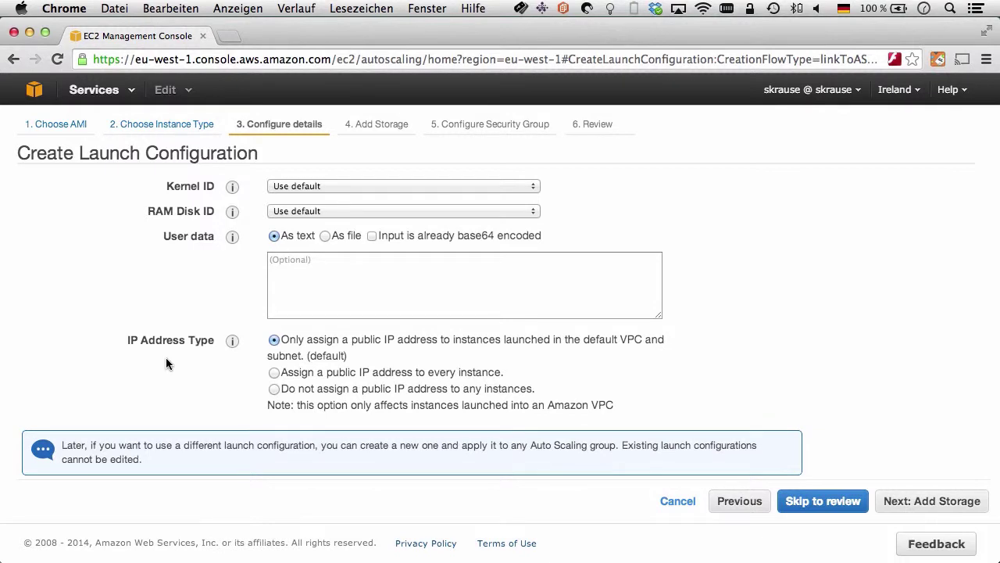
scroll(291, 354, "up", 3)
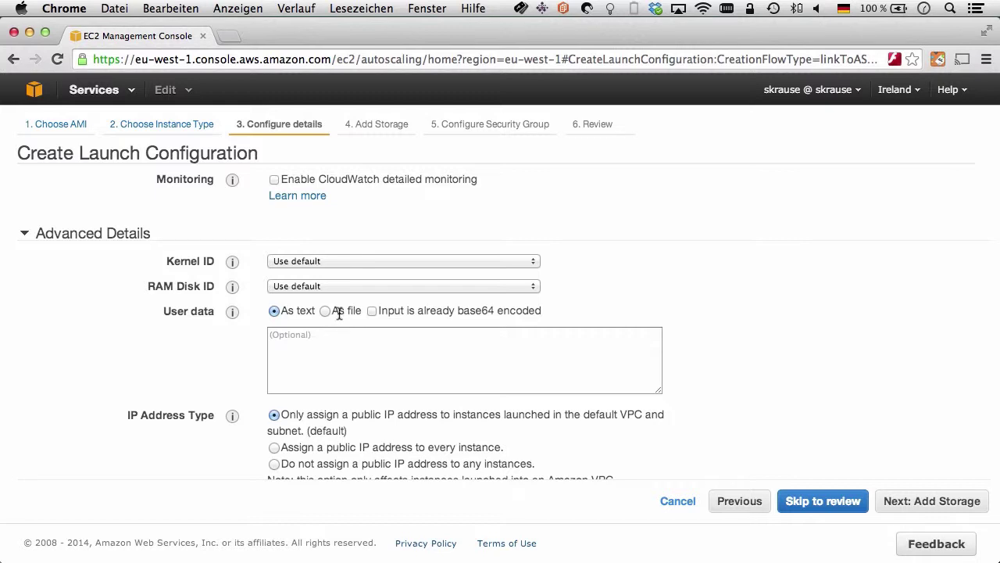
left_click(917, 504)
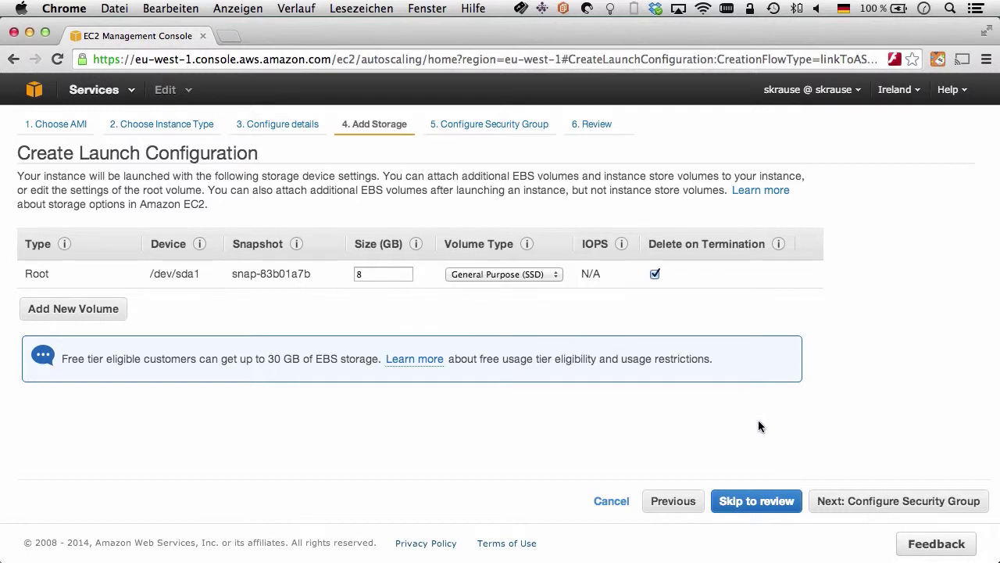
left_click(897, 506)
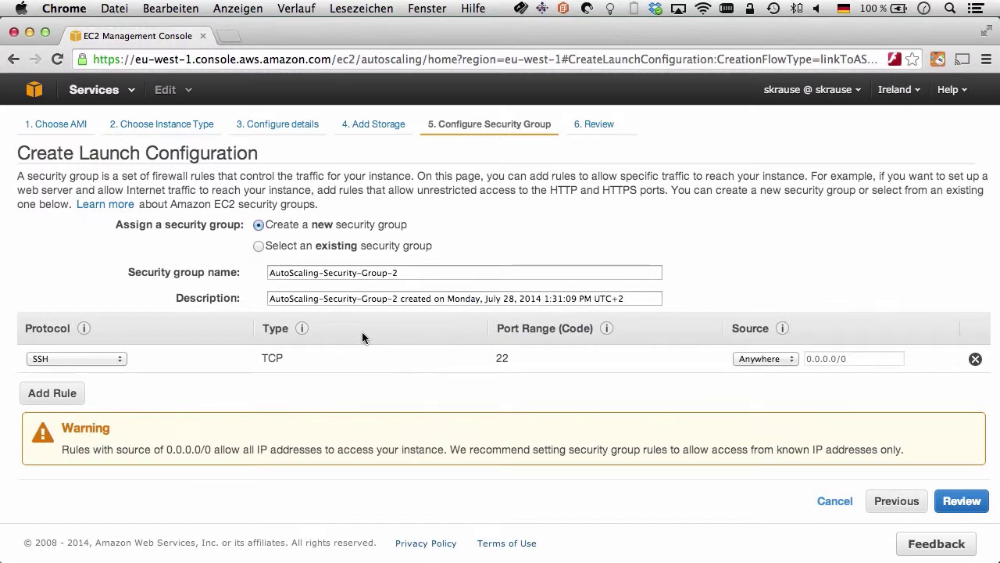
- Assign the existing security group Scanmyfridge-frontend to the launch configuration and proceed to the review
left_click(328, 247)
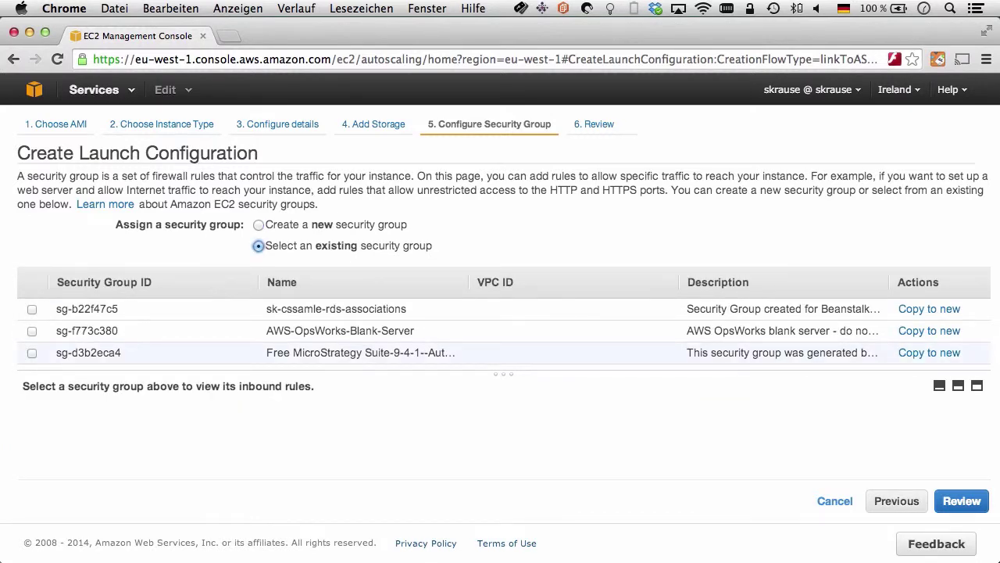
key("super+f")
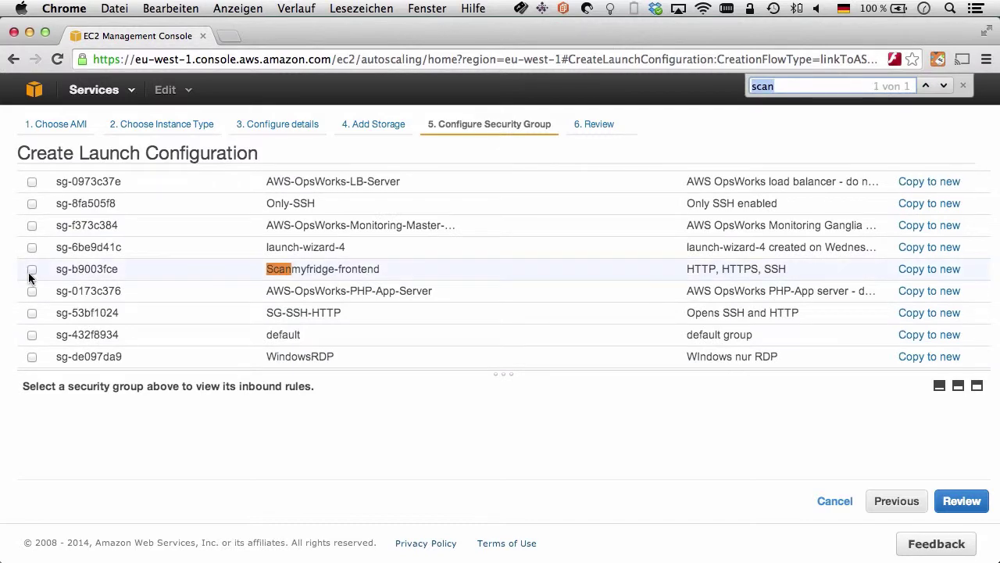
left_click(32, 269)
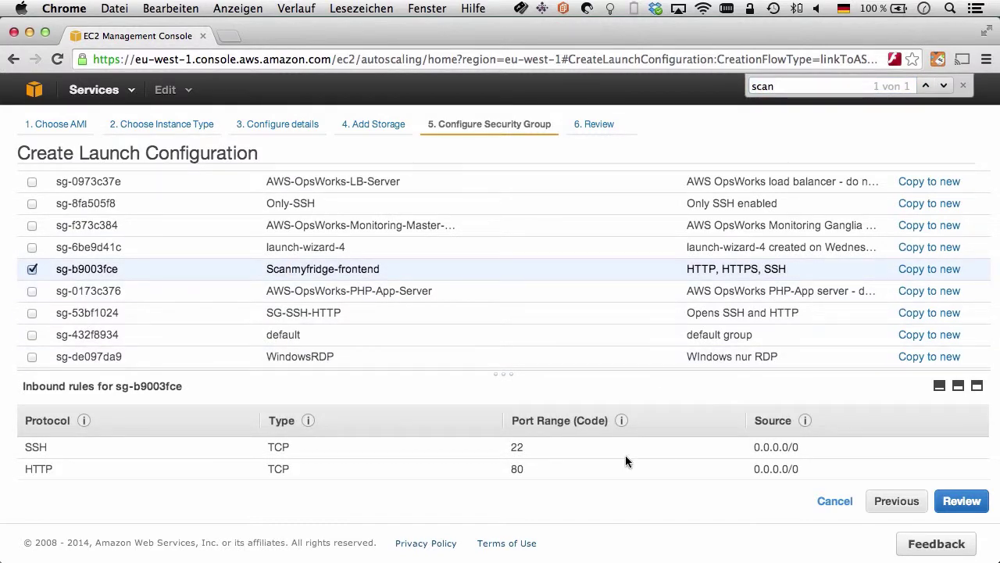
left_click(962, 501)
- Review the settings and create the launch configuration with the existing key pair DemoKeypair, acknowledging access to its private key file
scroll(629, 450, "down", 3)
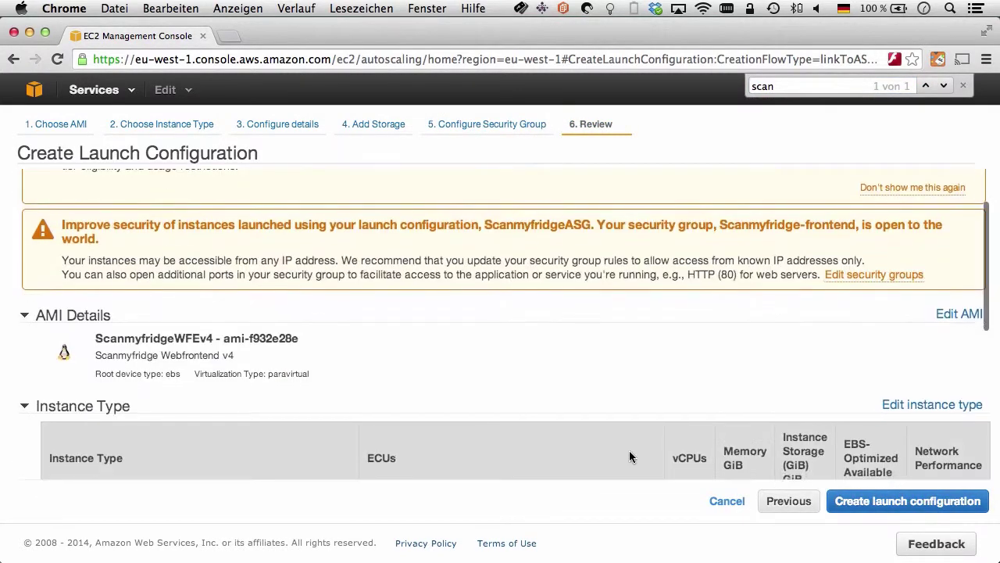
scroll(629, 450, "down", 6)
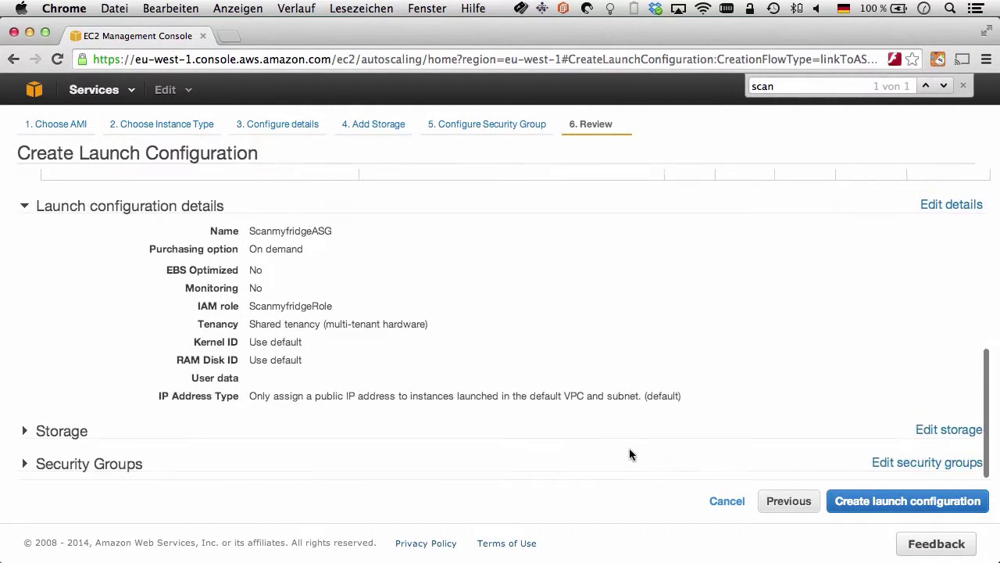
scroll(630, 452, "up", 9)
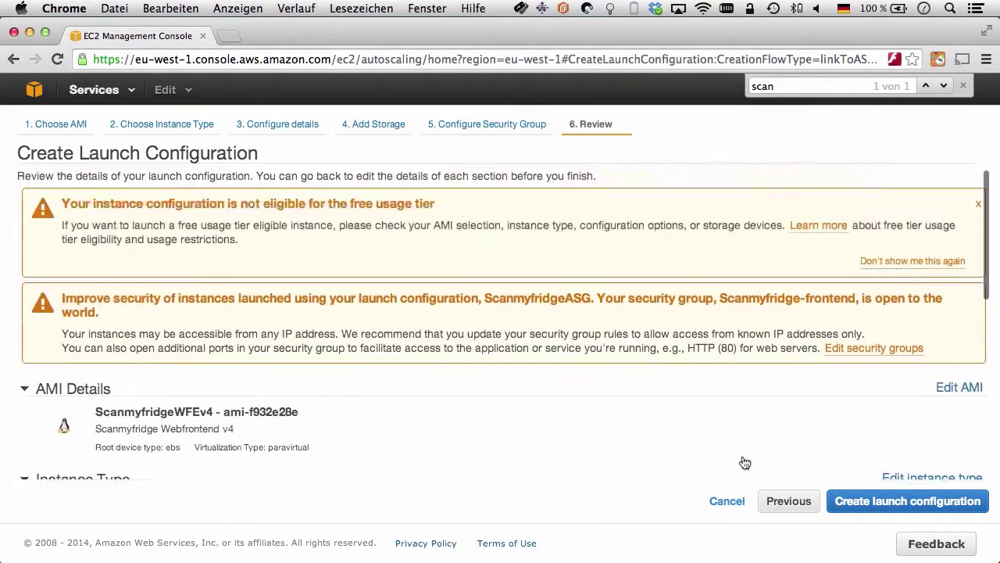
left_click(910, 504)
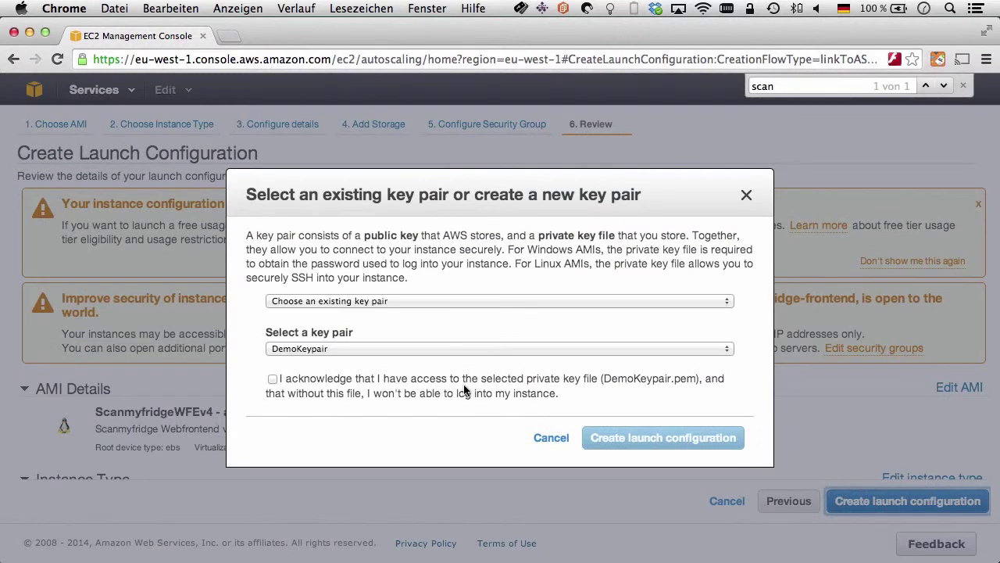
left_click(273, 379)
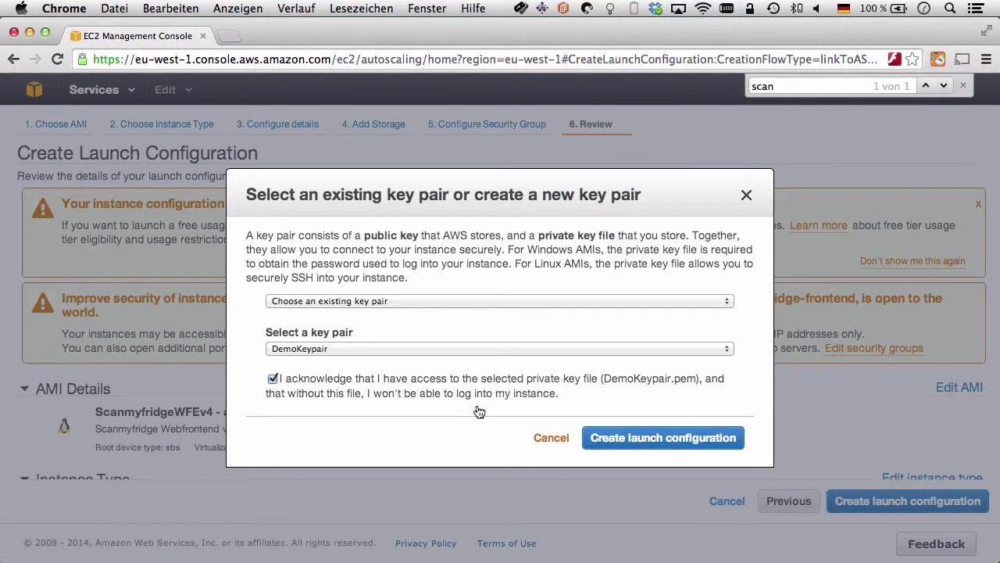
left_click(641, 437)
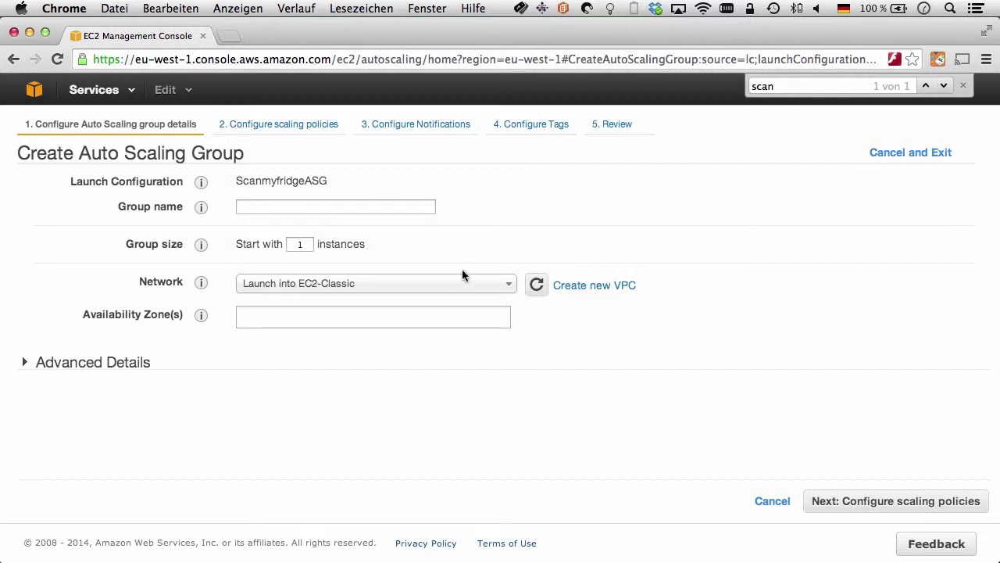
- Name the Auto Scaling group ScanmyfridgeASGroup and set it to start with 2 instances
left_click(333, 202)
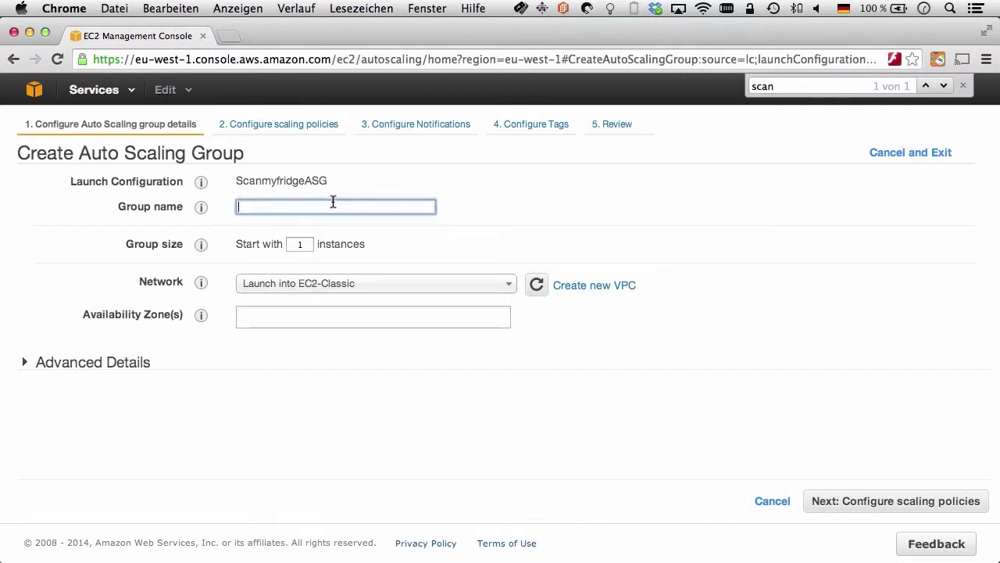
type("ScanmyfridgeASGroup")
left_click(299, 244)
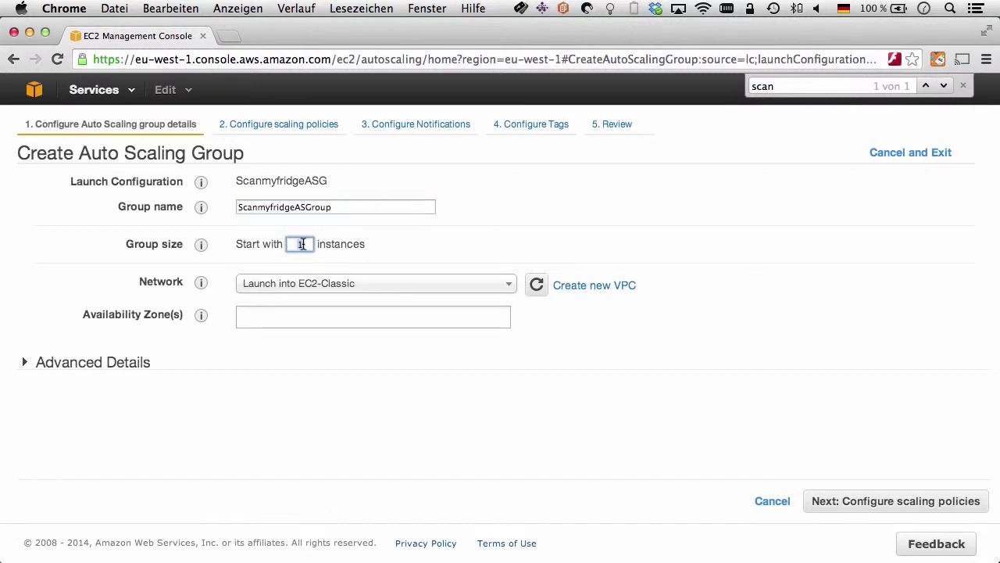
key("BackSpace")
type("2")
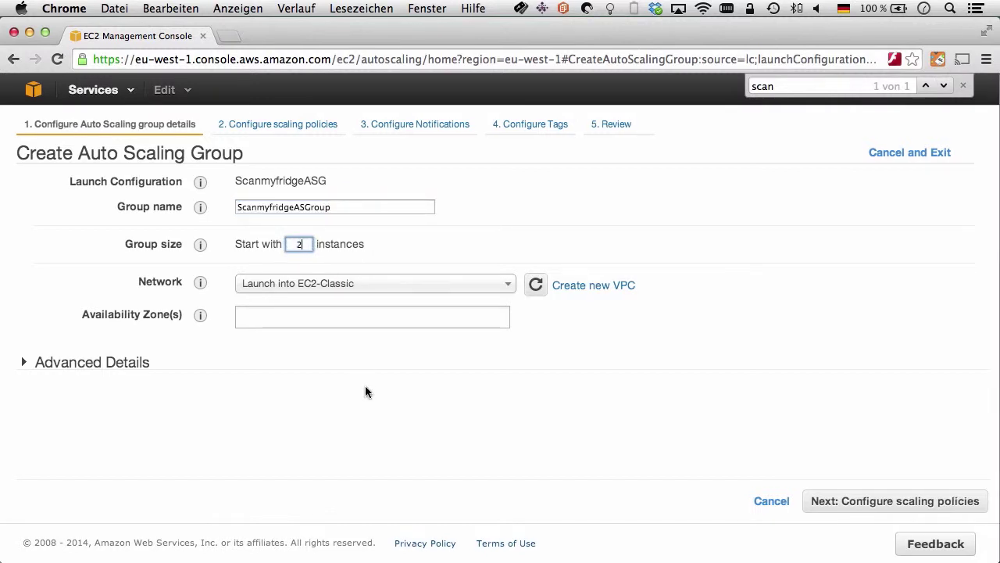
- Keep the group's network on EC2-Classic and add the availability zones eu-west-1a and eu-west-1b
left_click(352, 287)
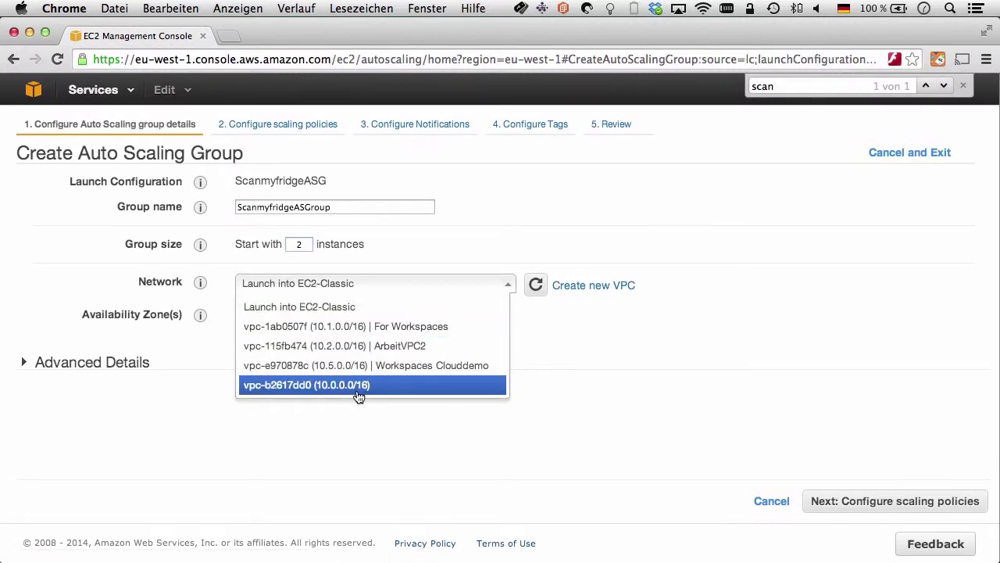
left_click(334, 310)
left_click(383, 314)
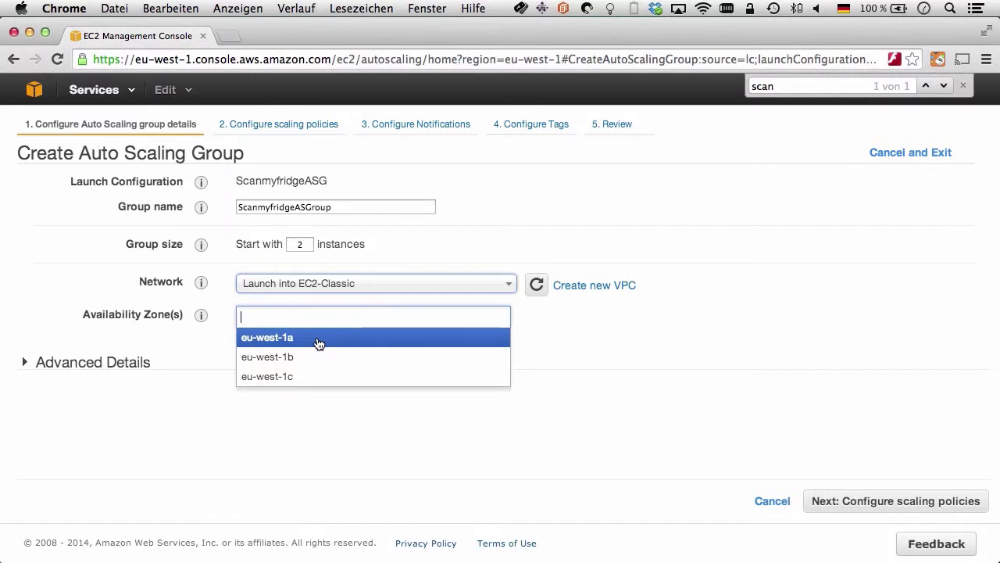
left_click(319, 344)
left_click(342, 315)
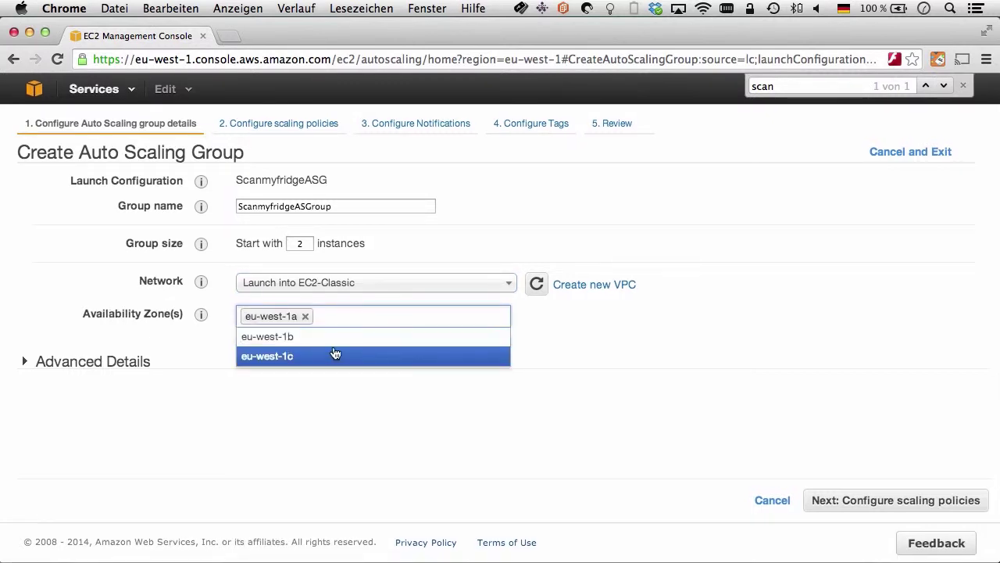
left_click(335, 339)
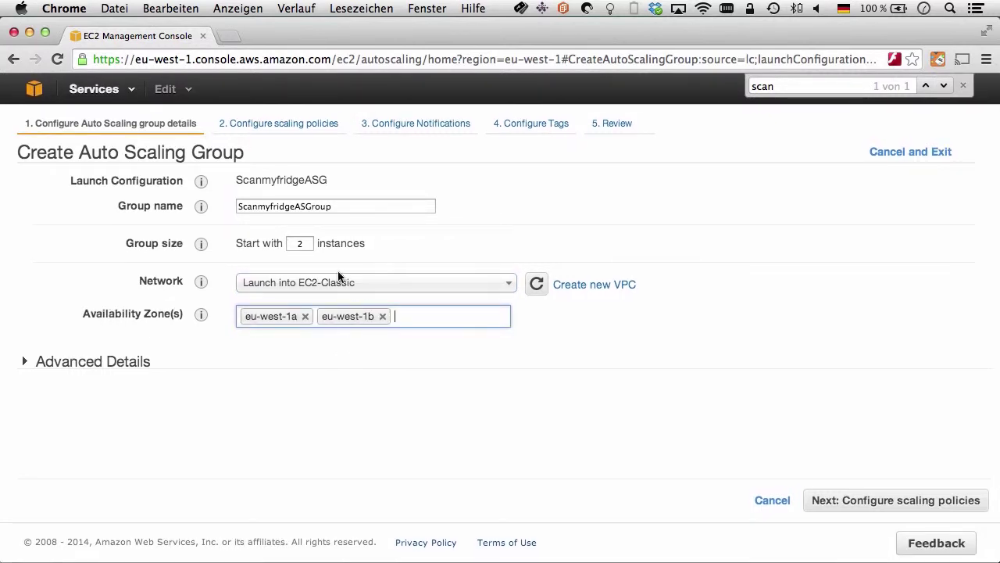
key("shift+Tab")
key("shift+Tab")
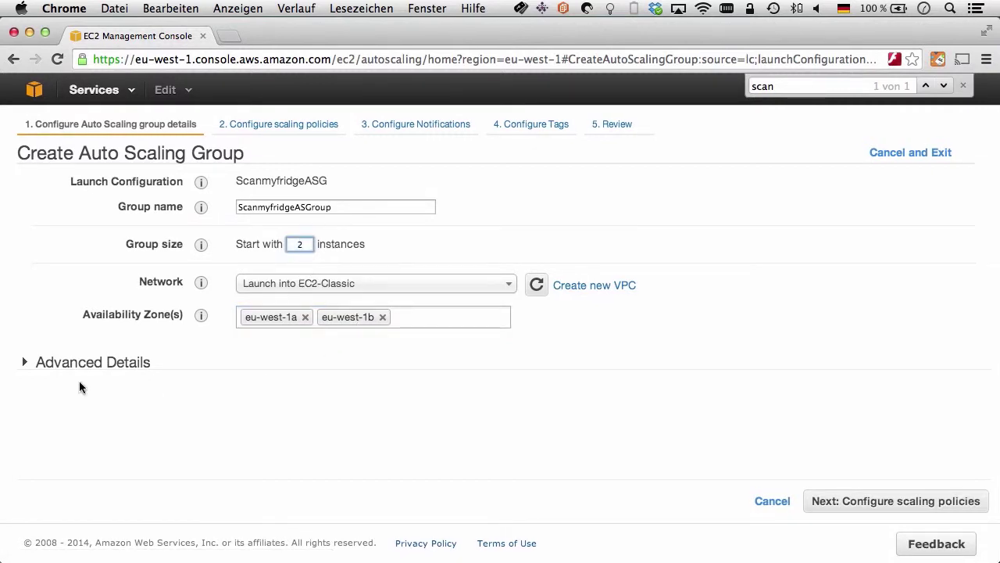
- In the advanced details, let the group receive traffic from Elastic Load Balancers and attach the load balancer ScanmyfridgeLB
left_click(23, 365)
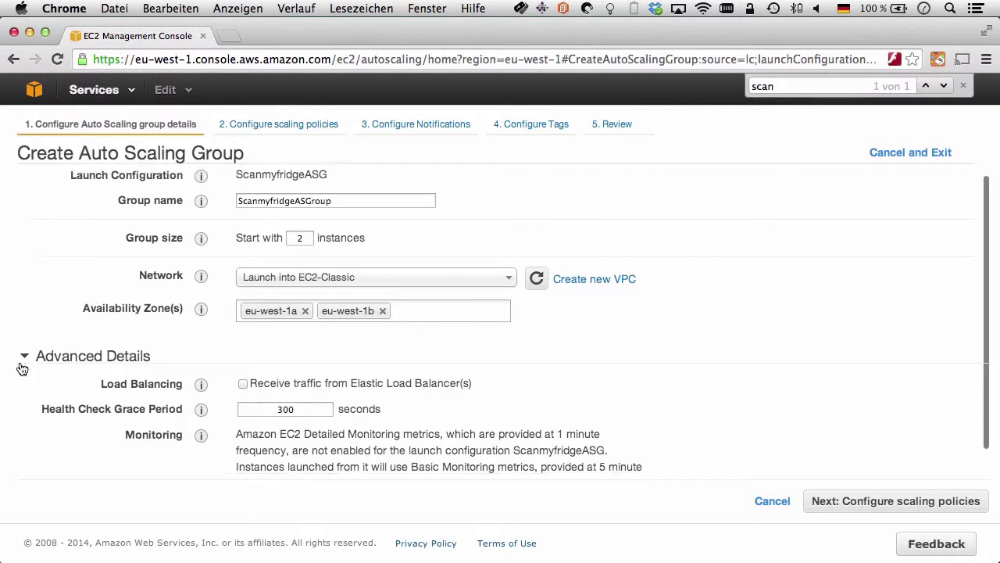
scroll(23, 366, "down", 1)
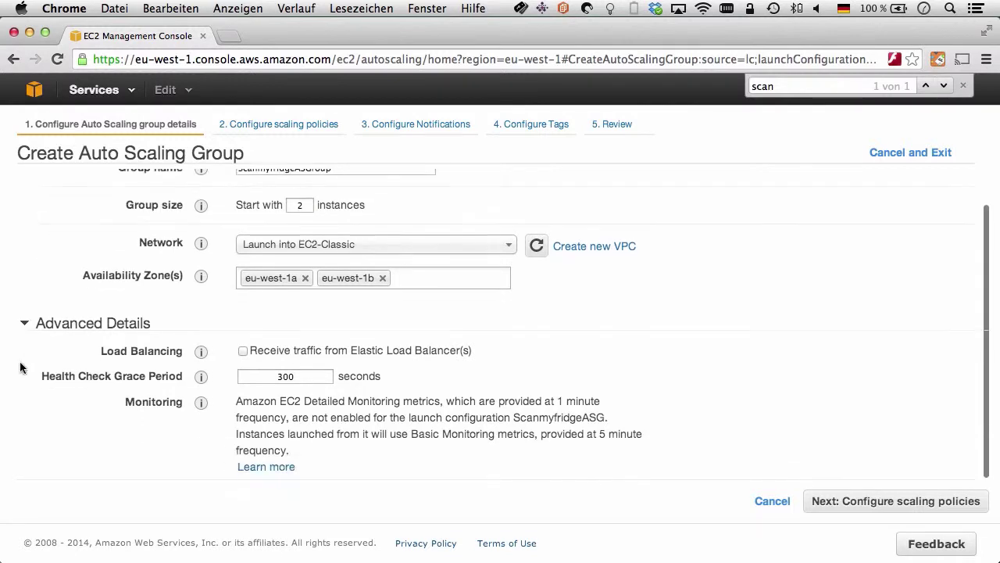
left_click(243, 351)
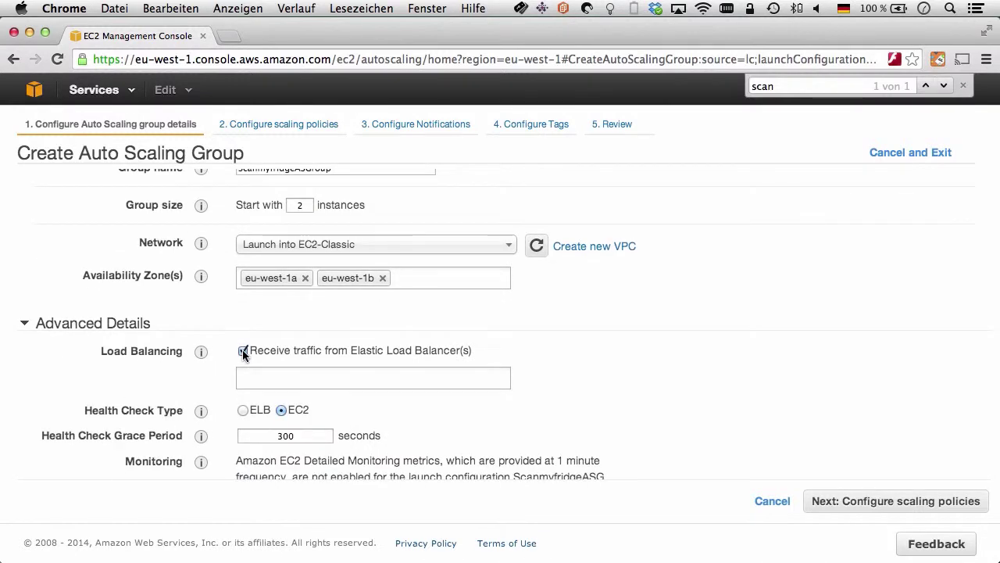
left_click(295, 378)
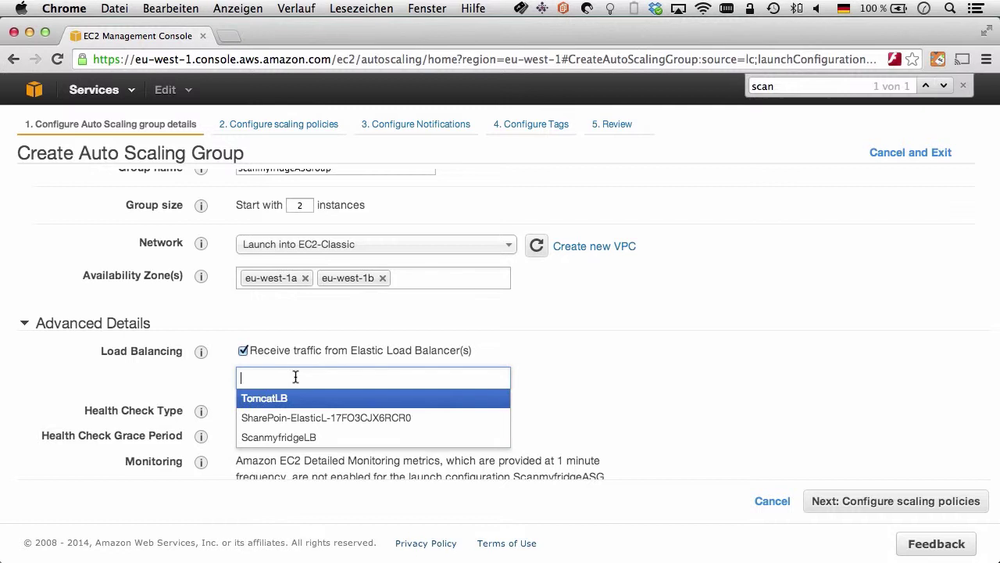
left_click(299, 441)
scroll(463, 394, "down", 1)
scroll(463, 394, "up", 2)
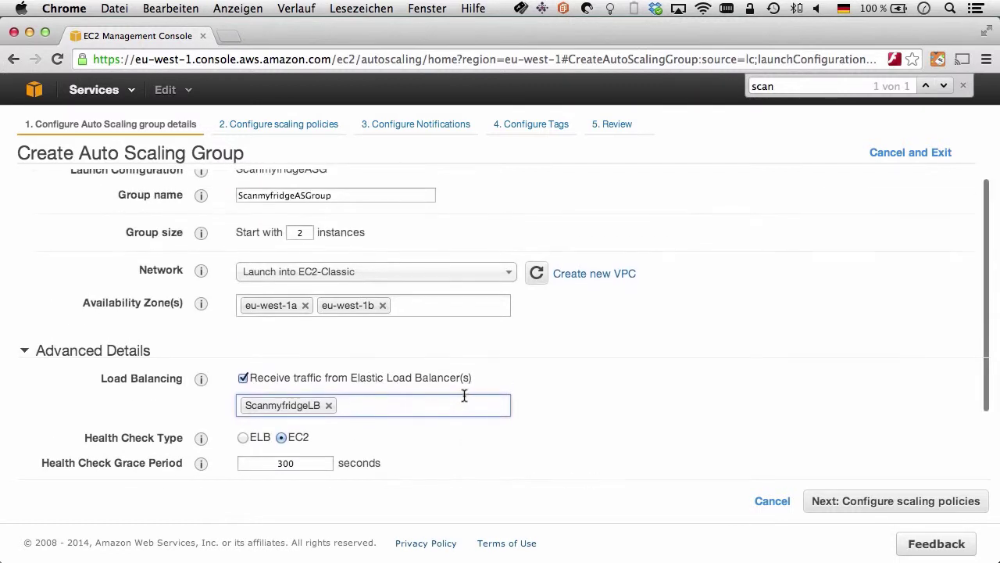
- Keep the EC2 health check with a grace period of 300 seconds and proceed to the scaling policies
scroll(464, 395, "down", 3)
left_click(253, 380)
scroll(253, 381, "down", 1)
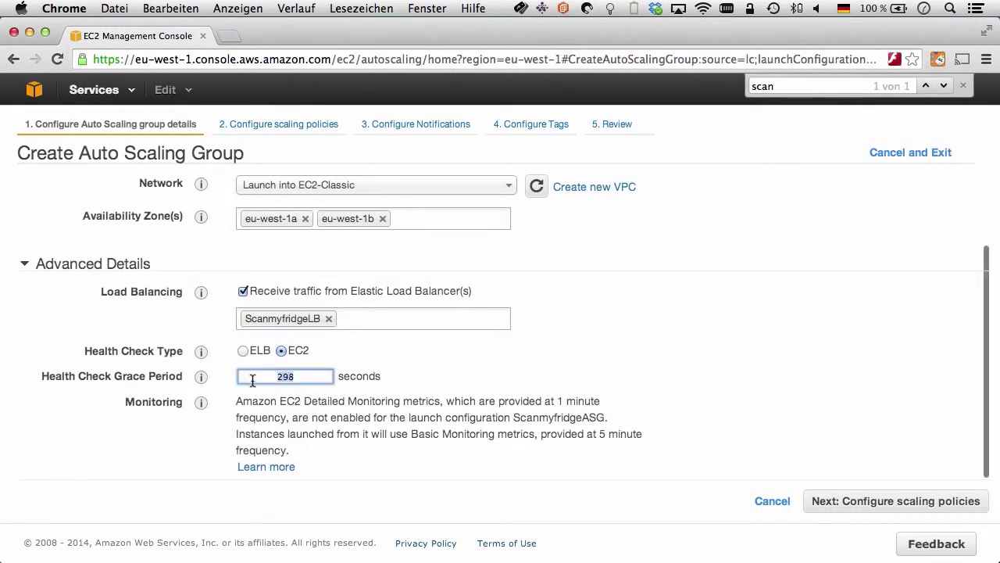
scroll(253, 380, "up", 1)
left_click(434, 430)
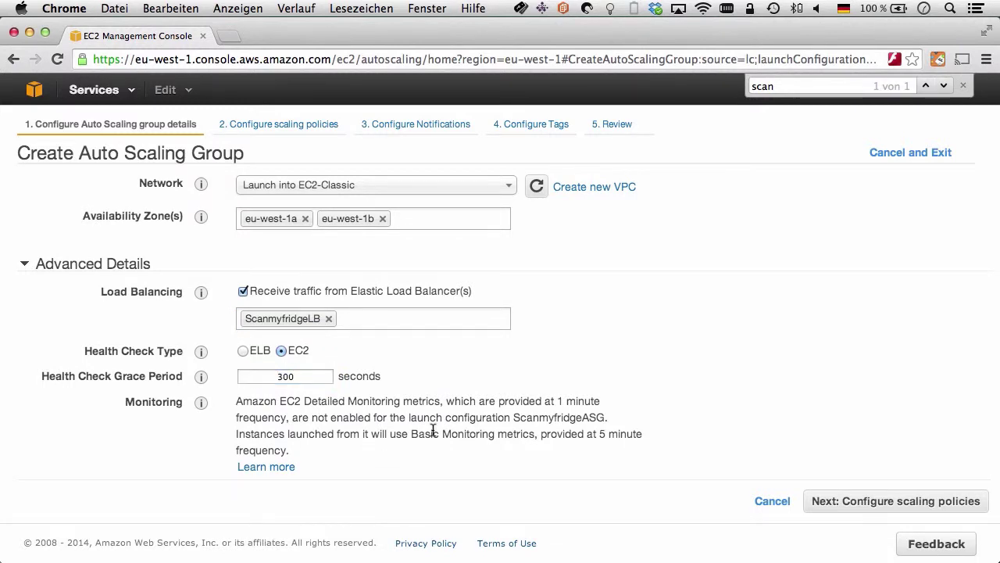
left_click(877, 505)
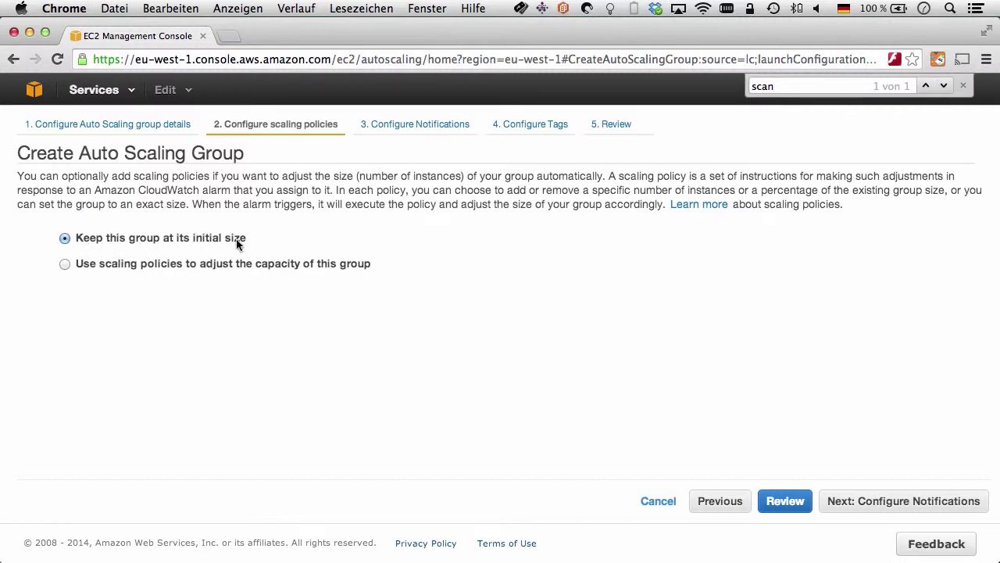
- Use scaling policies to adjust the group's capacity and rename the increase policy to SMF Increase Group Size
left_click(158, 266)
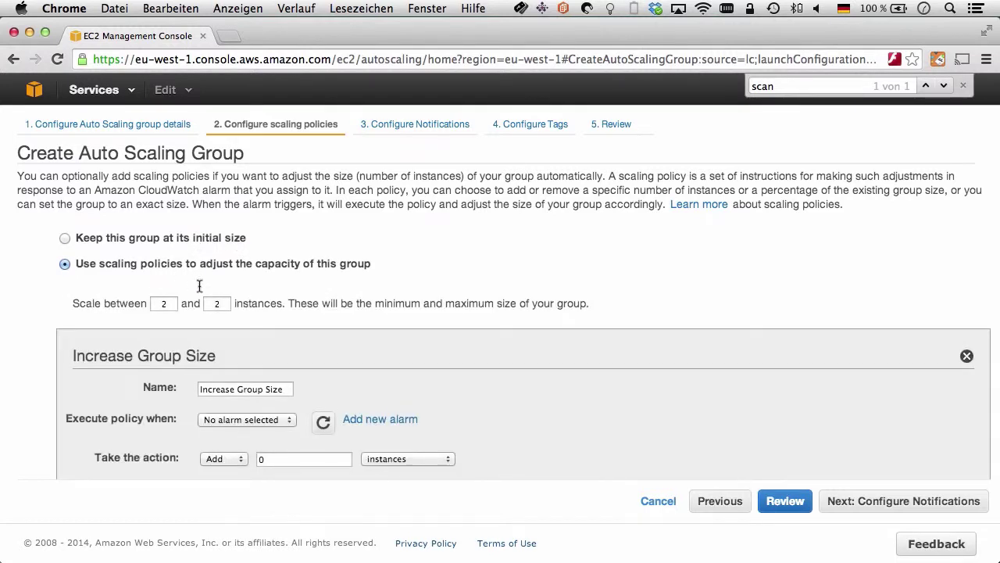
scroll(464, 412, "down", 3)
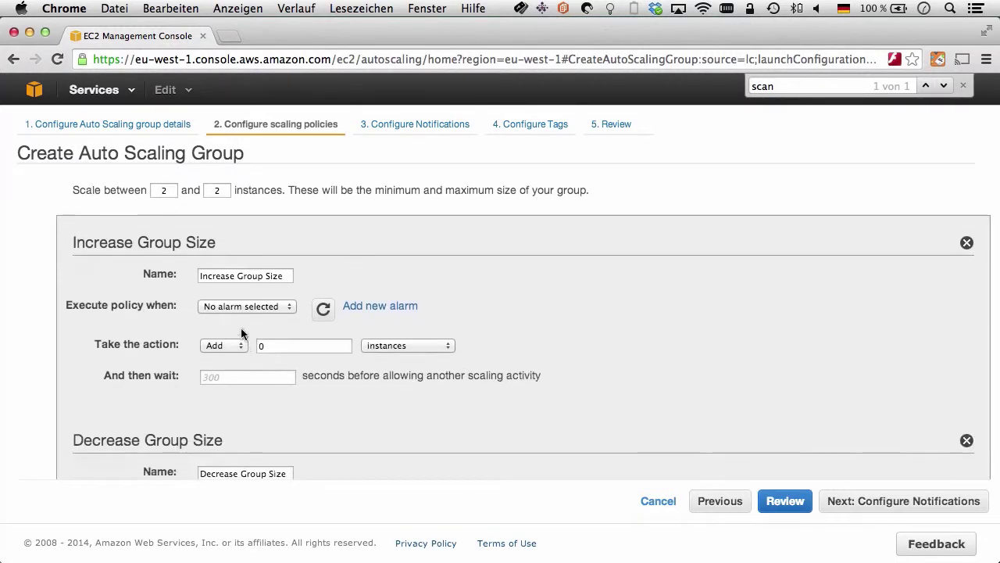
left_click(202, 275)
type("SMF")
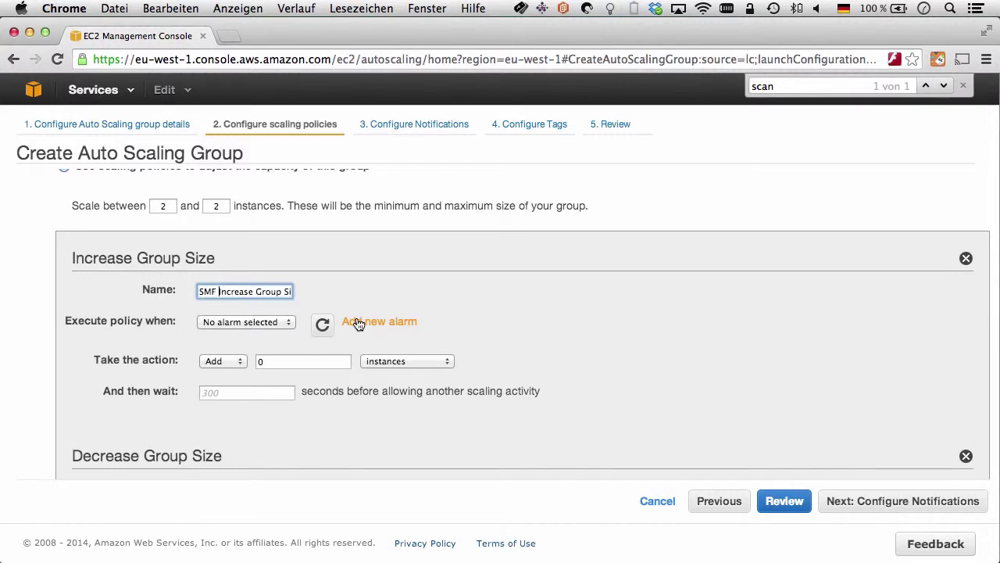
- Create an alarm for the increase policy without notification, for average CPU utilization >= 70 percent over 2 consecutive periods of 5 minutes
left_click(358, 322)
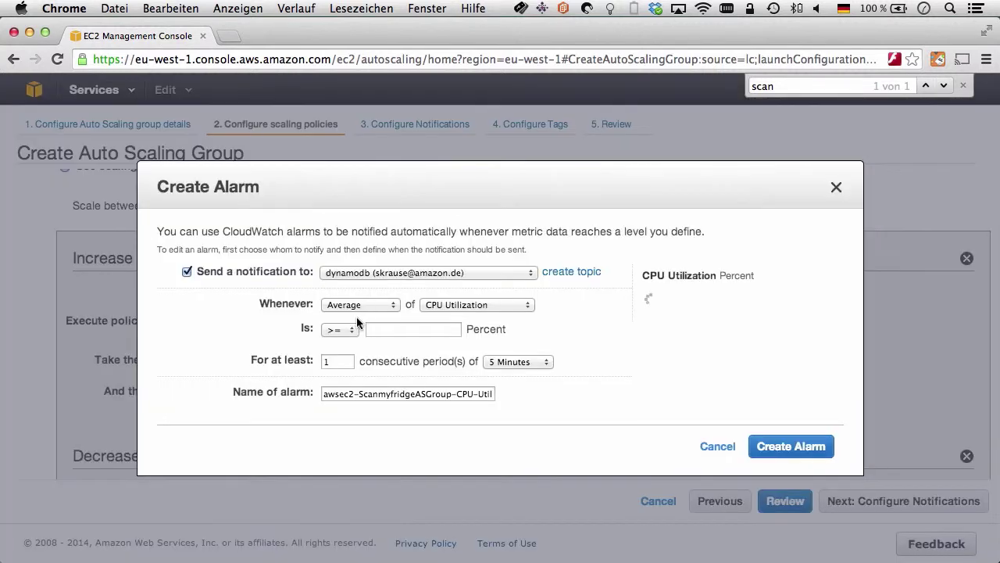
left_click(186, 273)
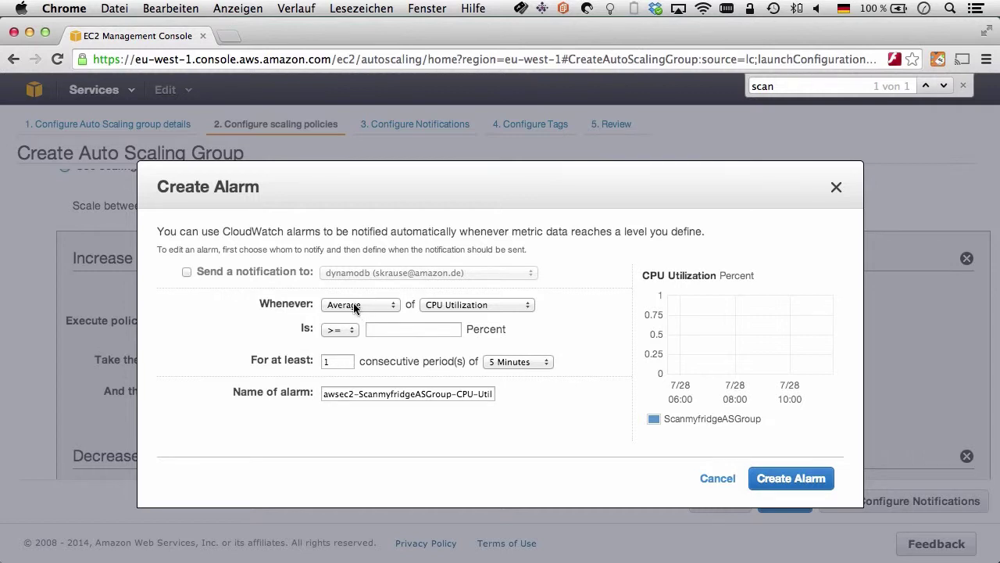
left_click(398, 329)
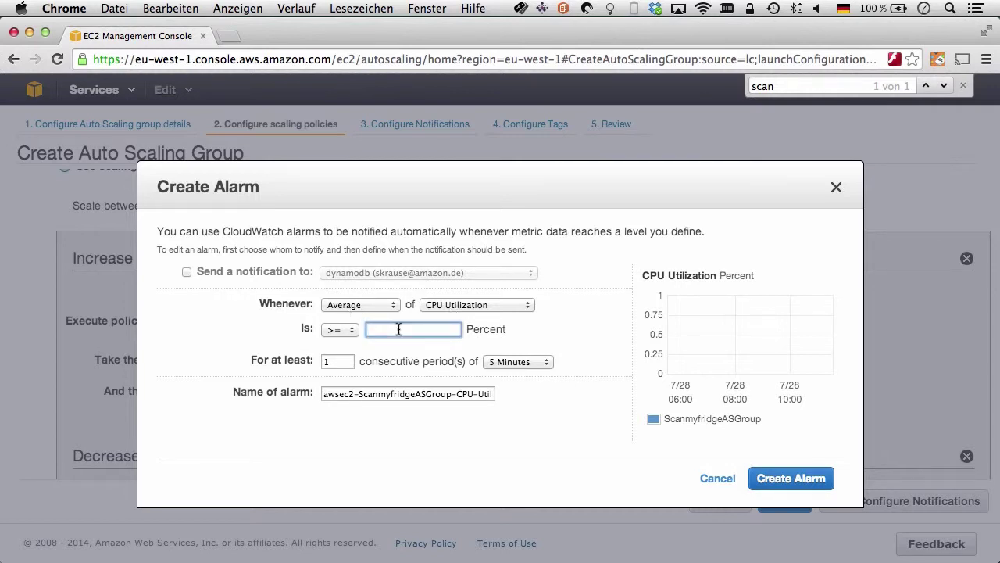
type("70")
key("Tab")
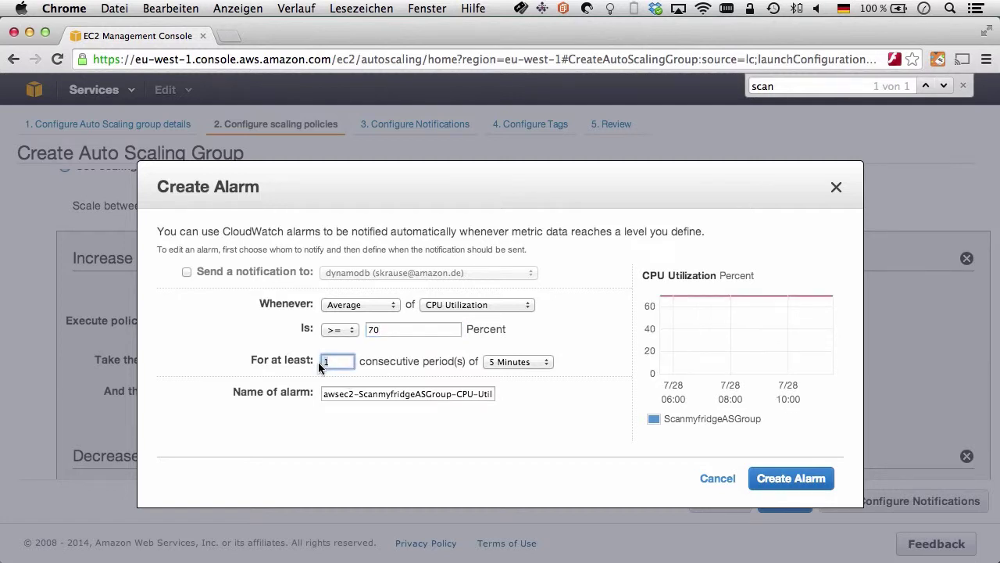
type("2")
left_click(762, 478)
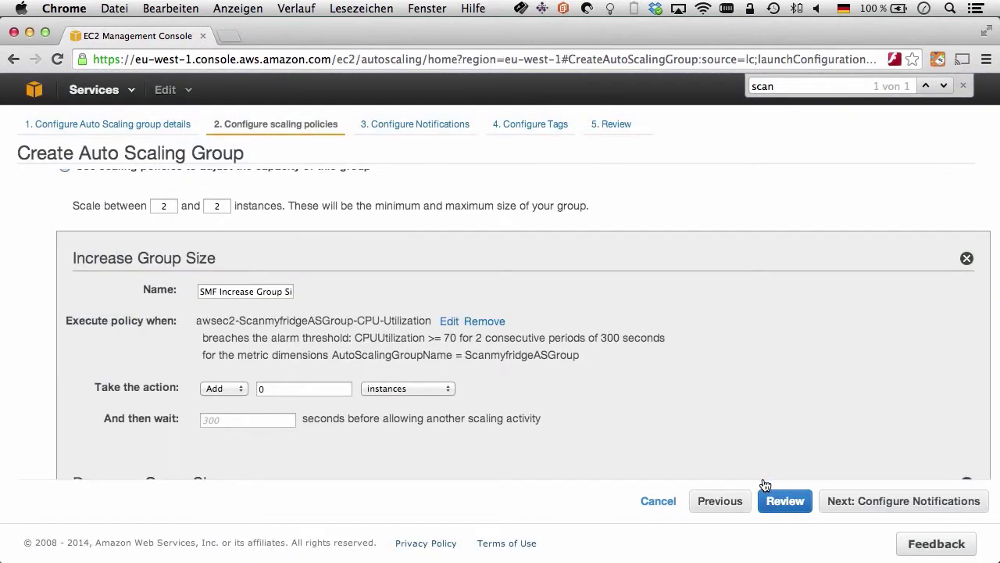
- Have the increase policy add 2 instances and wait 300 seconds before another scaling activity
left_click(258, 390)
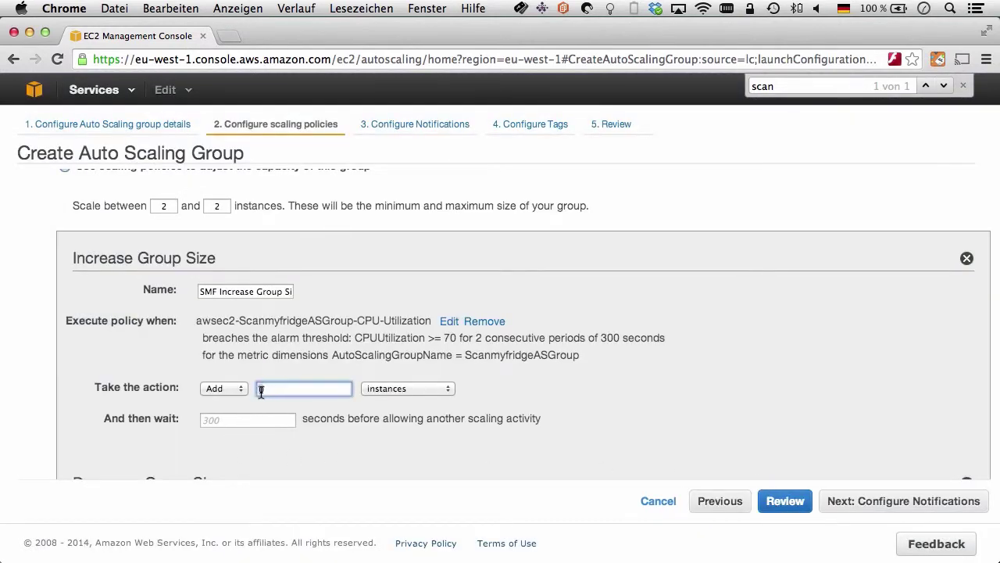
key("Delete")
type("2")
left_click(262, 419)
type("300")
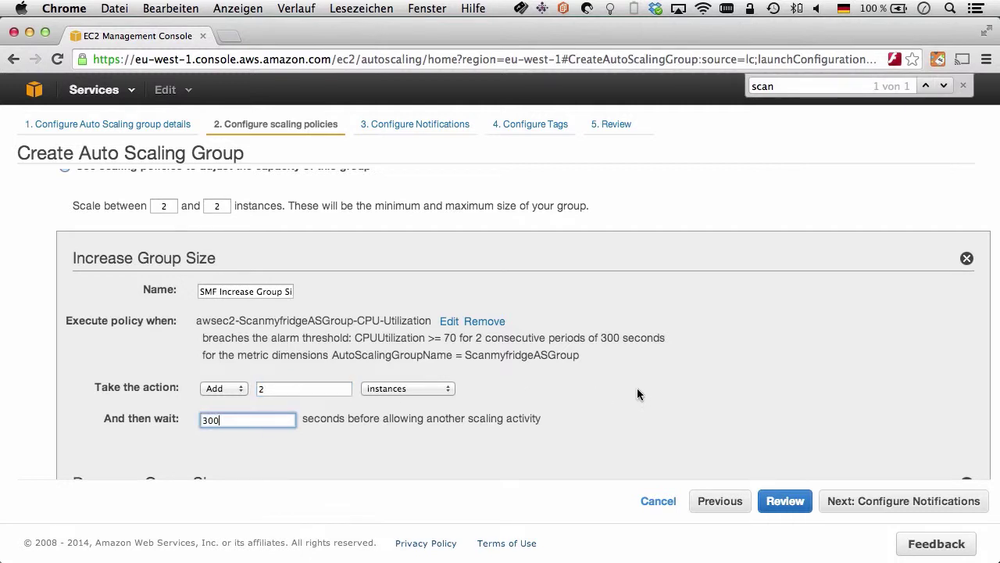
- Rename the decrease policy to SMF Decrease Group Size
scroll(647, 387, "down", 3)
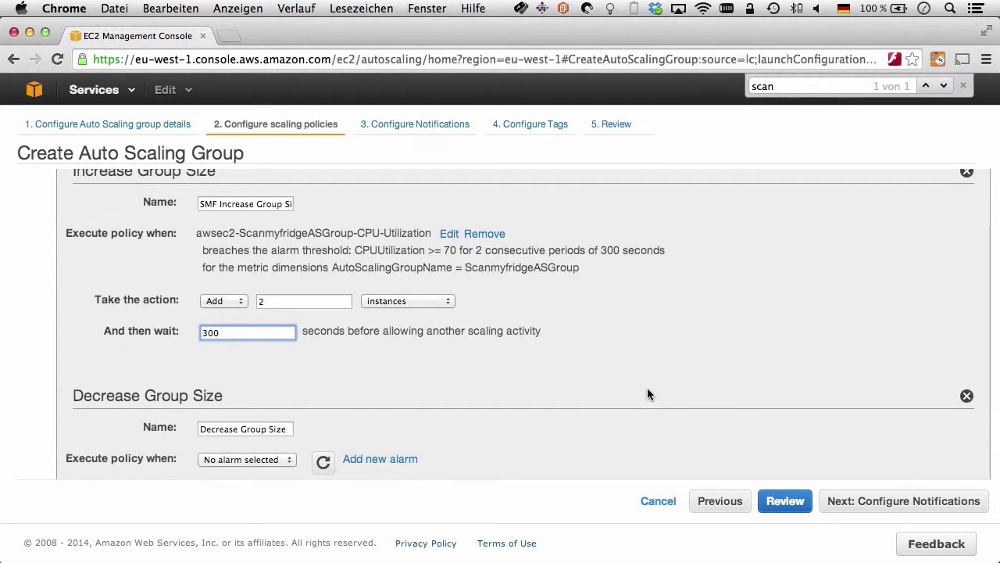
left_click(200, 422)
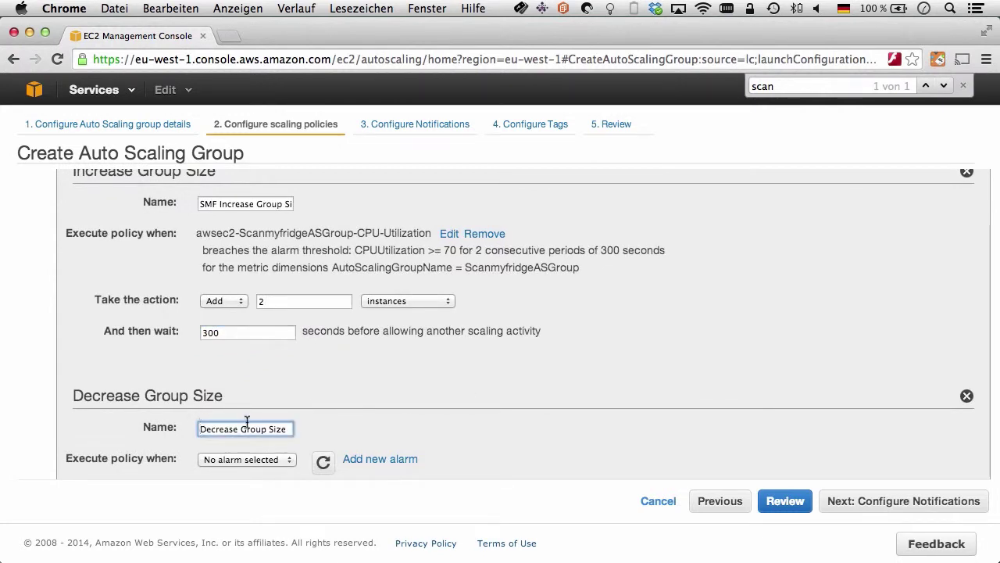
type("SMF")
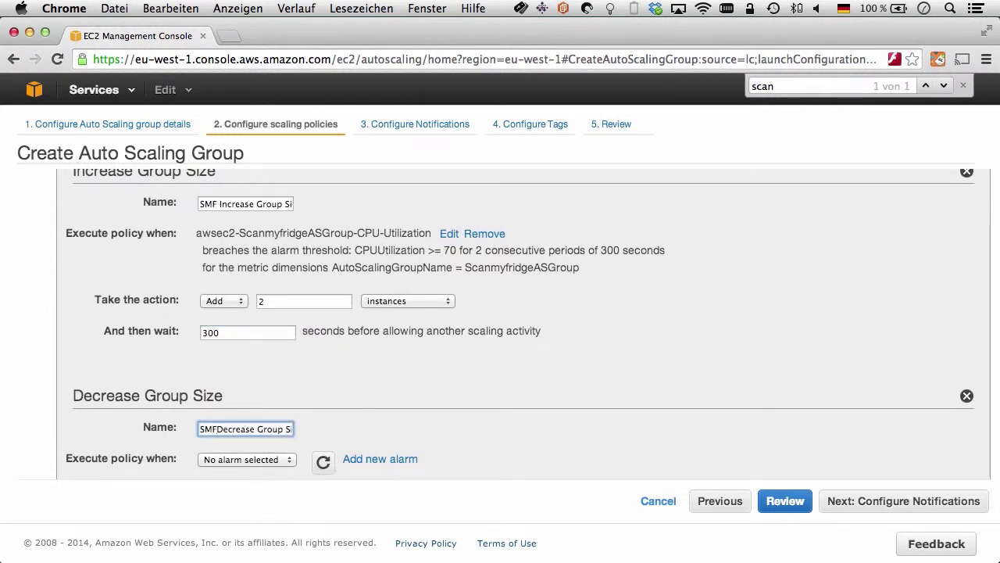
scroll(266, 438, "down", 2)
left_click(266, 442)
type("2")
- Create an alarm for the decrease policy without notification, for average CPU utilization < 15 percent over 4 consecutive periods of 5 minutes
left_click(399, 405)
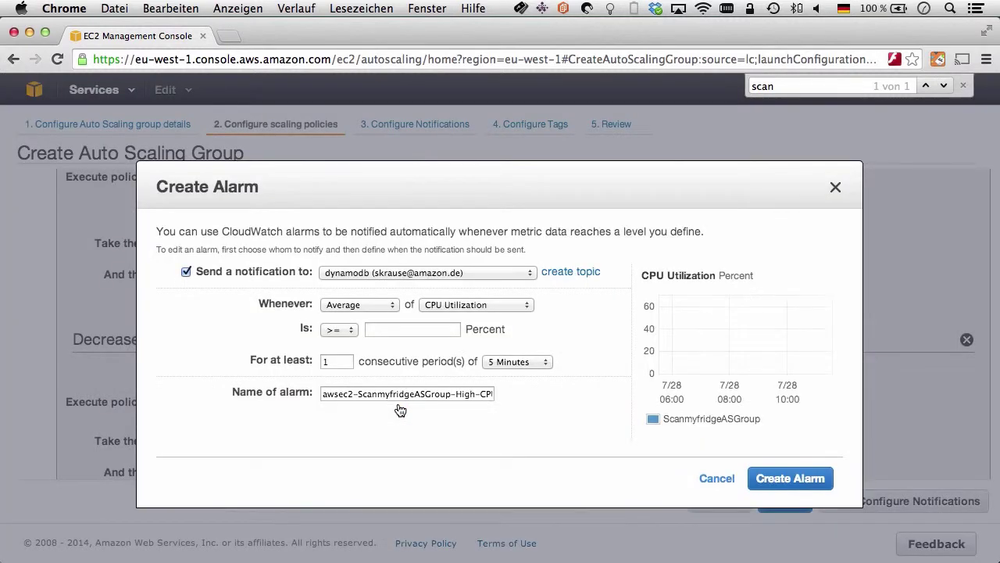
left_click(186, 271)
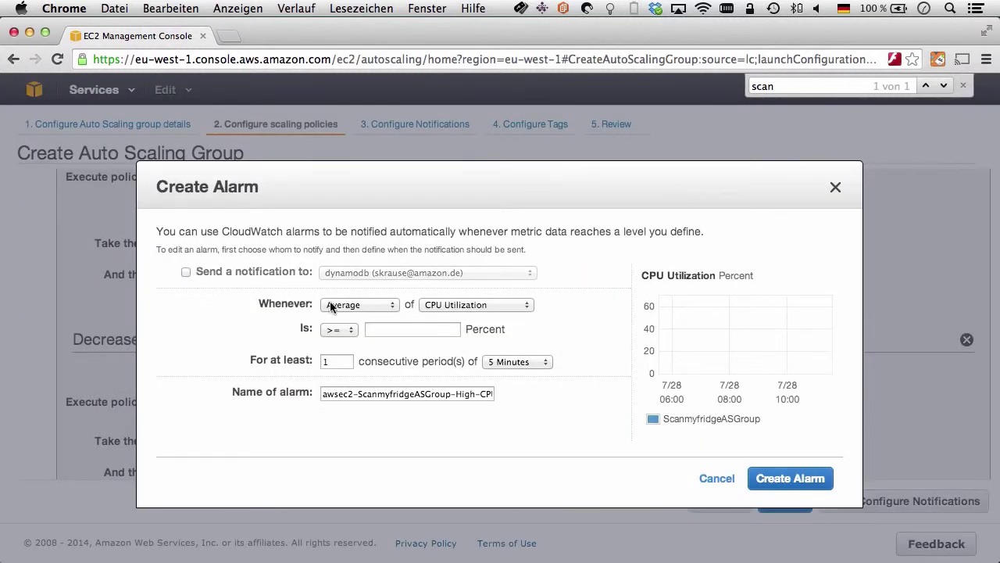
left_click(323, 333)
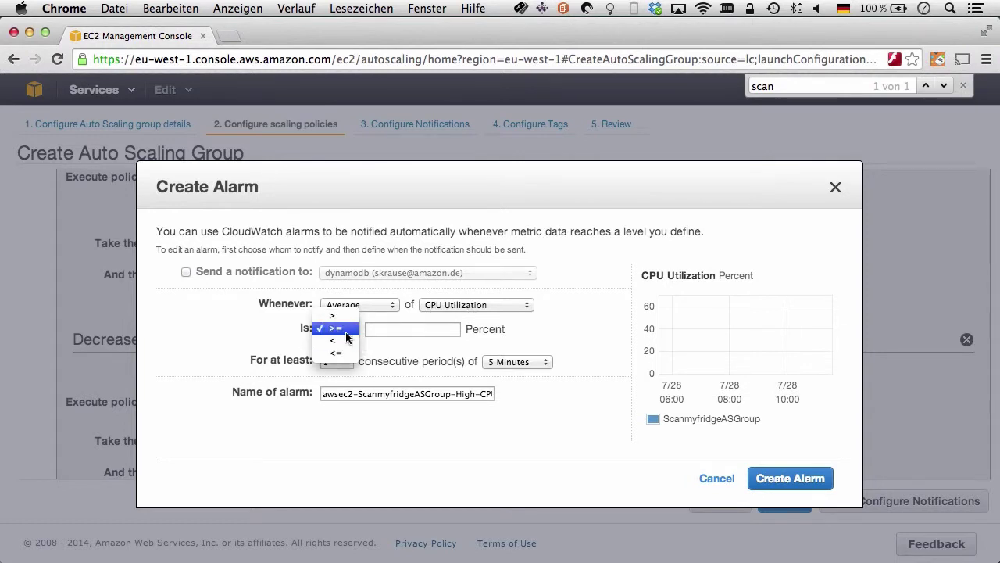
left_click(337, 344)
left_click(387, 330)
type("15")
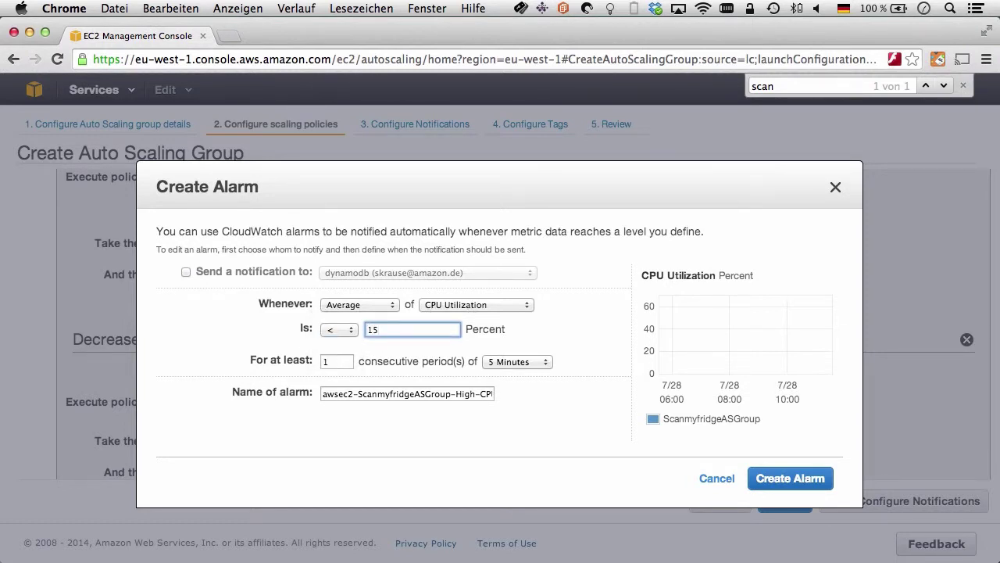
double_click(349, 364)
type("4")
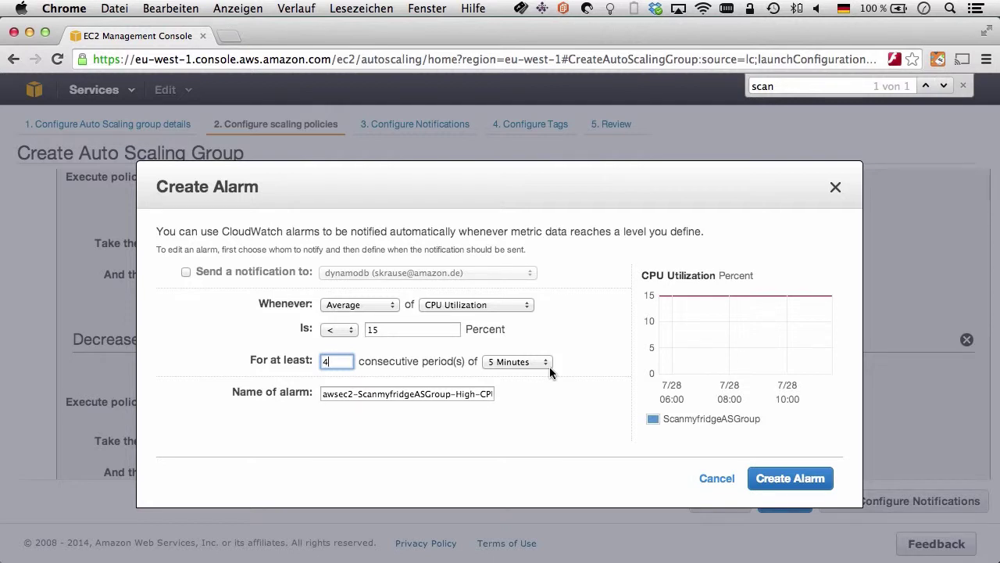
left_click(779, 478)
- Have the decrease policy remove 2 instances and wait 300 seconds before another scaling activity
scroll(357, 372, "down", 1)
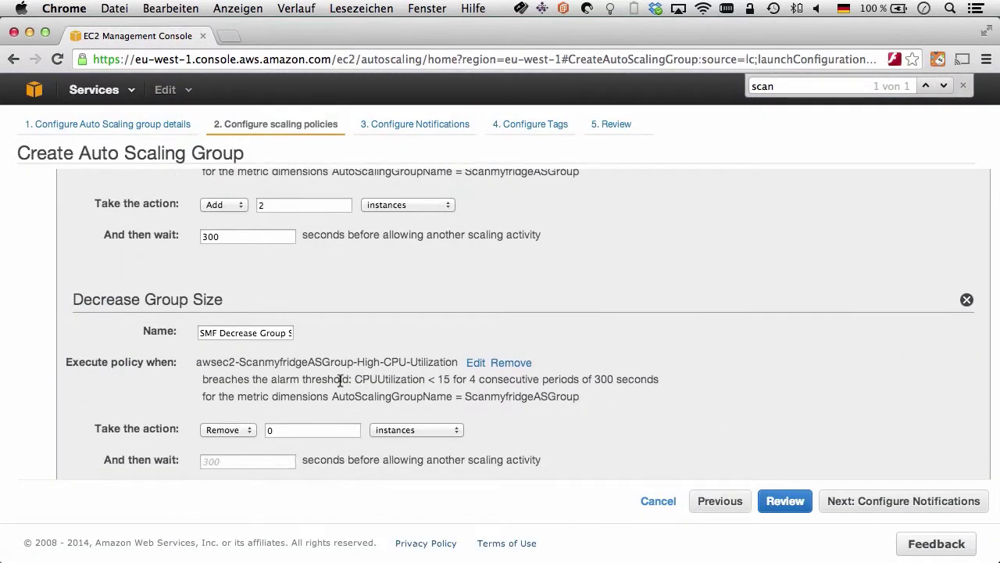
left_click(269, 430)
key("BackSpace")
type("2")
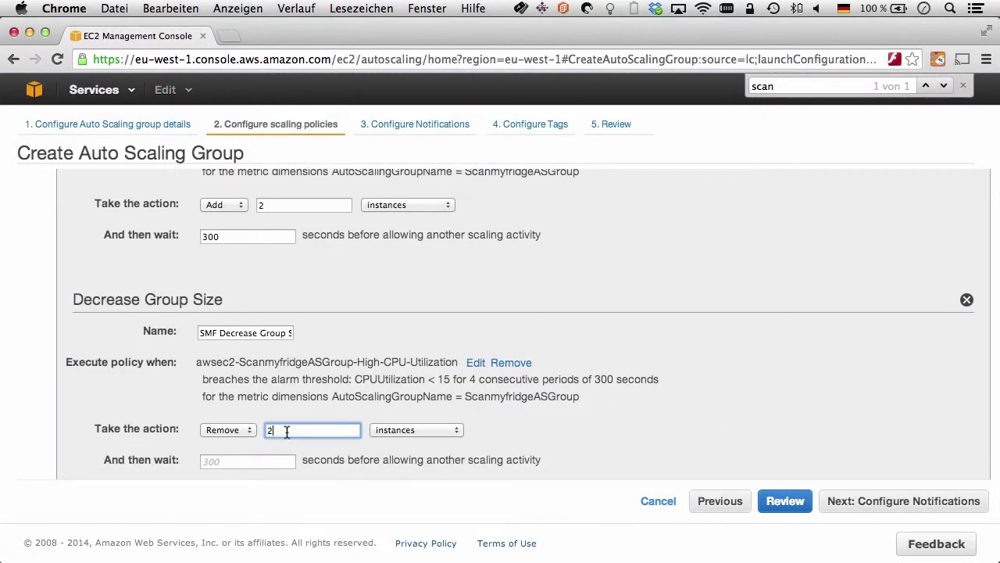
scroll(503, 397, "down", 1)
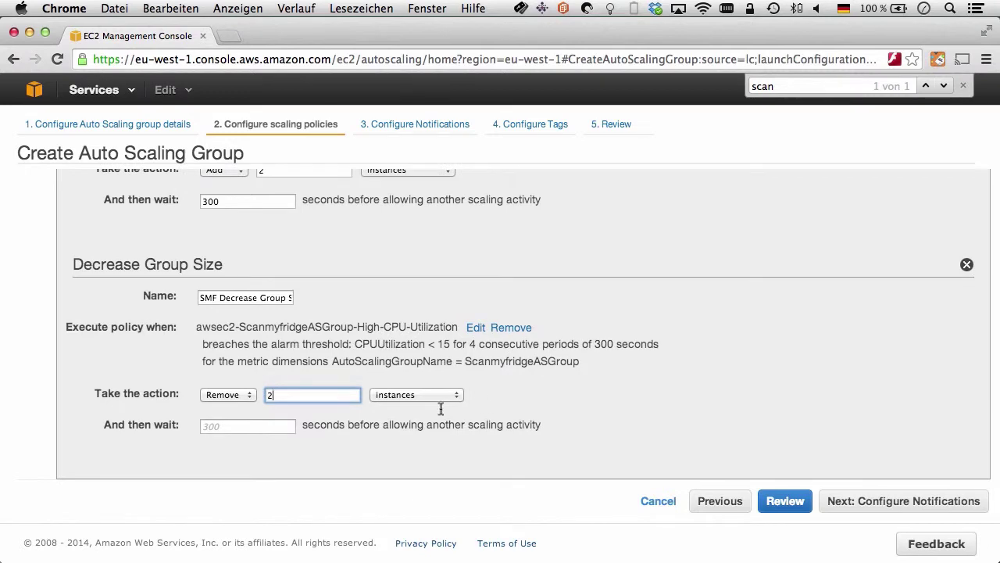
left_click(250, 426)
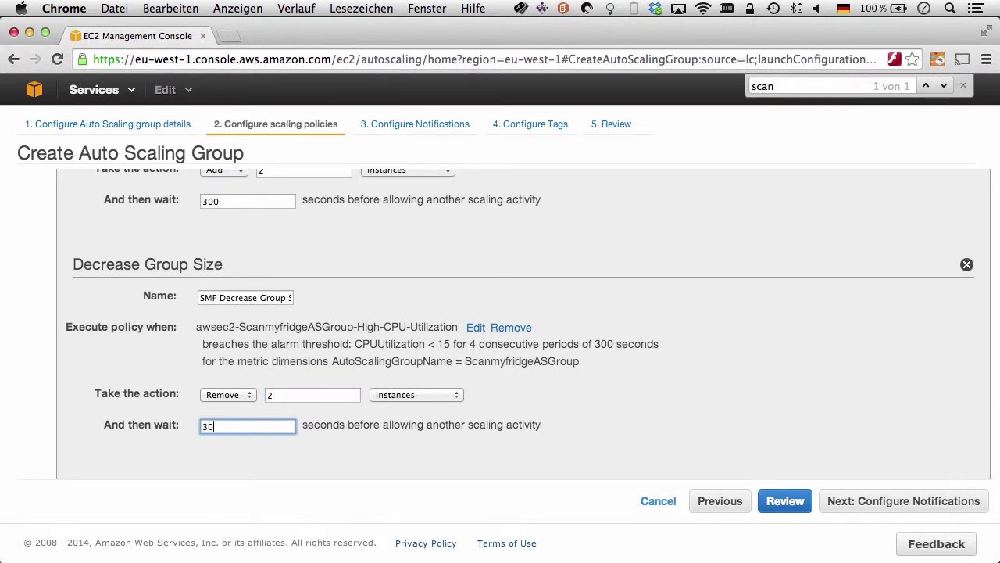
- Edit the group's maximum number of instances for scaling and proceed to the notification settings
scroll(260, 310, "up", 5)
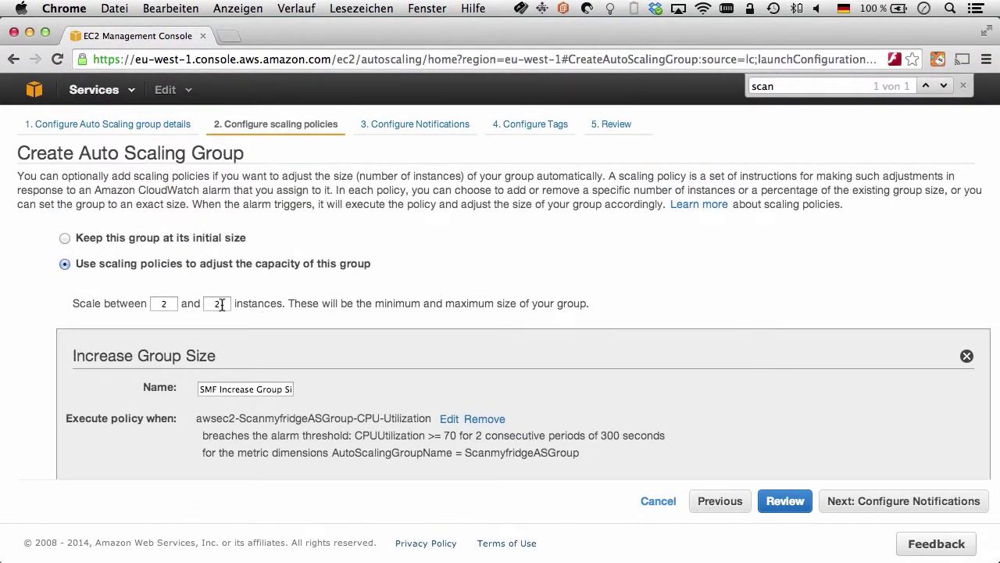
double_click(219, 305)
left_click(275, 305)
scroll(258, 334, "down", 8)
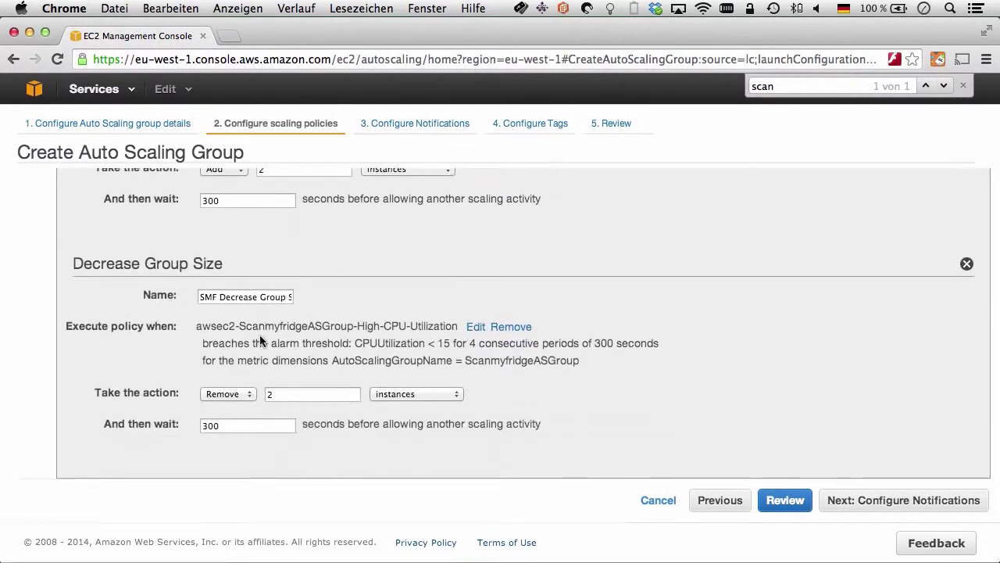
left_click(854, 500)
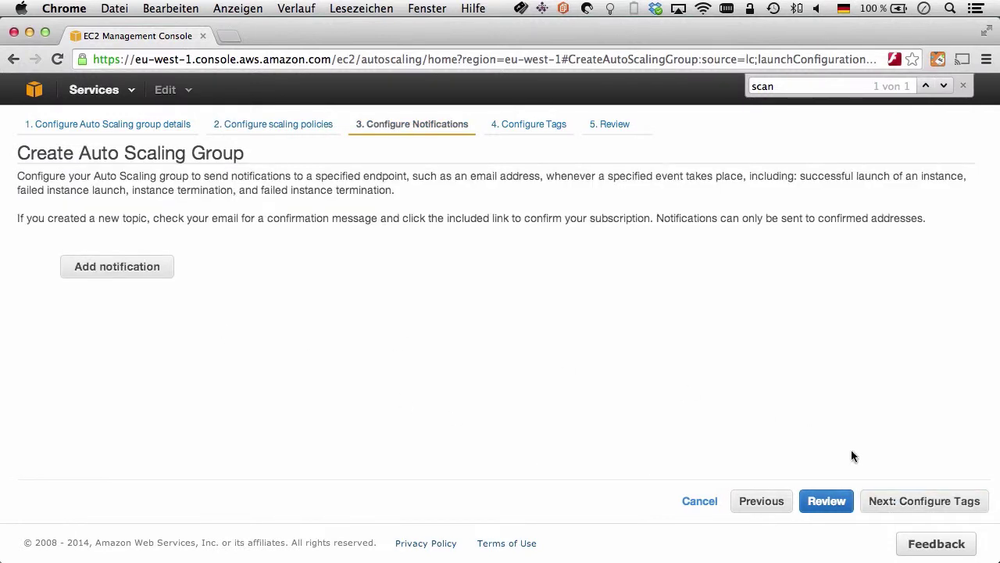
- Skip the notifications and add a tag with key Name and value Webfrontend Scanmyfridge AWS for the group
left_click(897, 505)
left_click(197, 257)
type("Na")
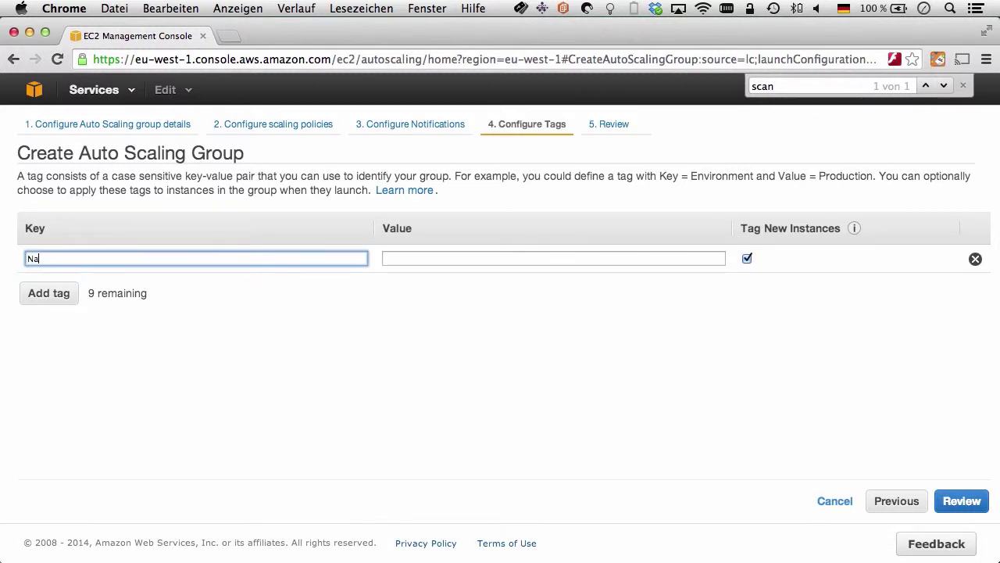
type("me")
left_click(404, 258)
type("Webfrontend Scanmyfridge AWS")
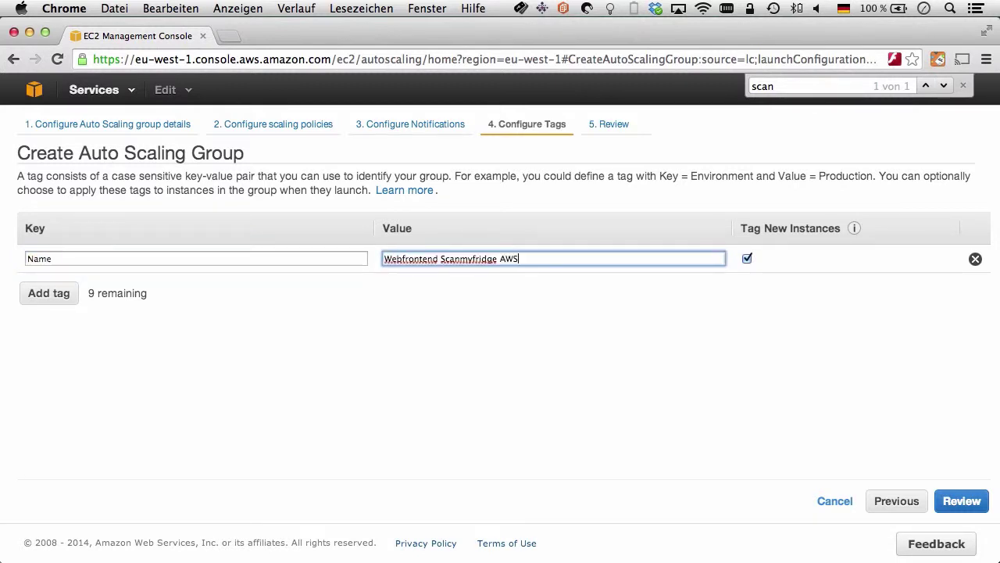
- Correct the Name tag's value to Webfrontend Scanmyfridge ASG and proceed to the review
key("BackSpace")
key("BackSpace")
type("S")
left_click(961, 501)
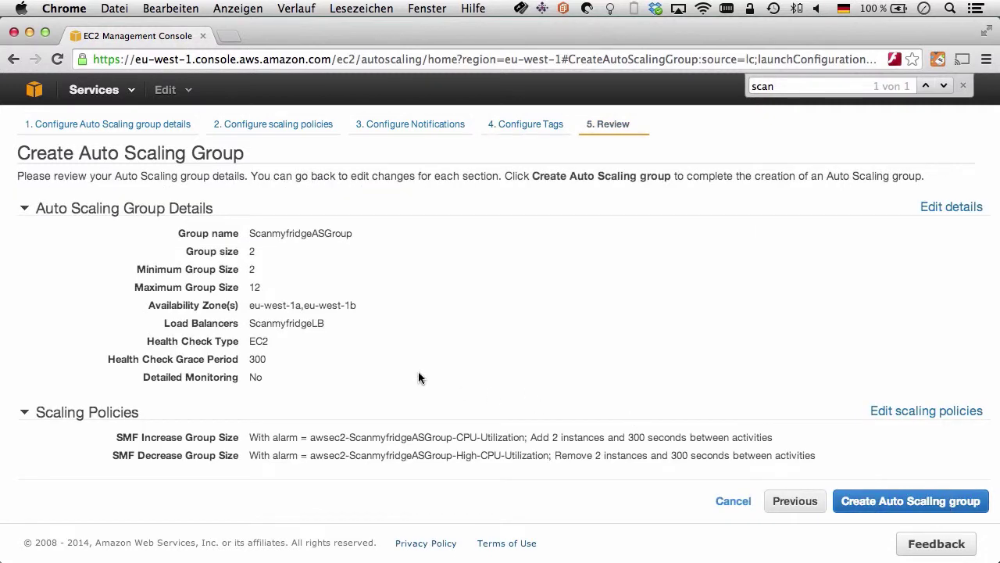
- Review the group details, scaling policies and tags, create the Auto Scaling group, and view its creation log
scroll(418, 372, "down", 2)
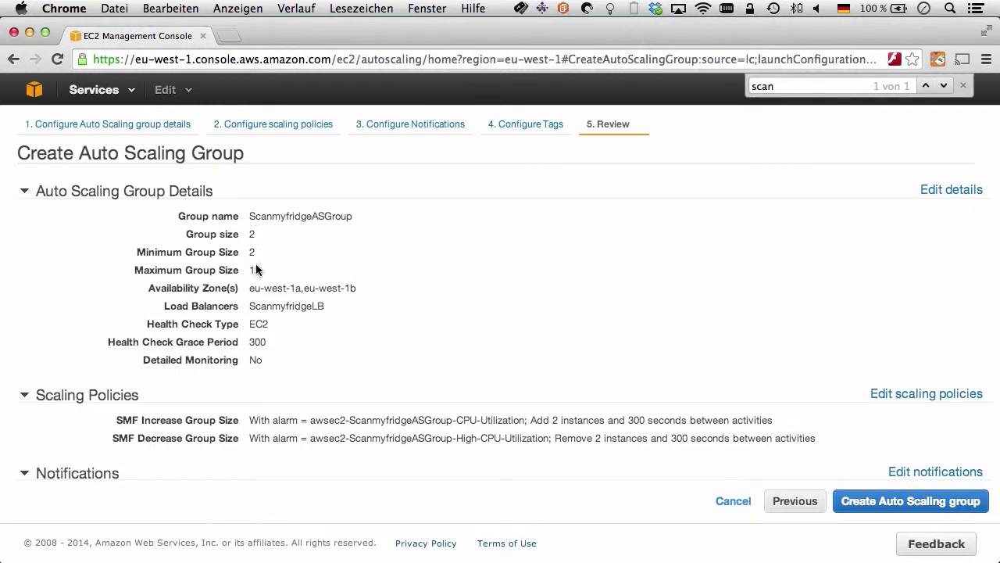
scroll(308, 304, "down", 4)
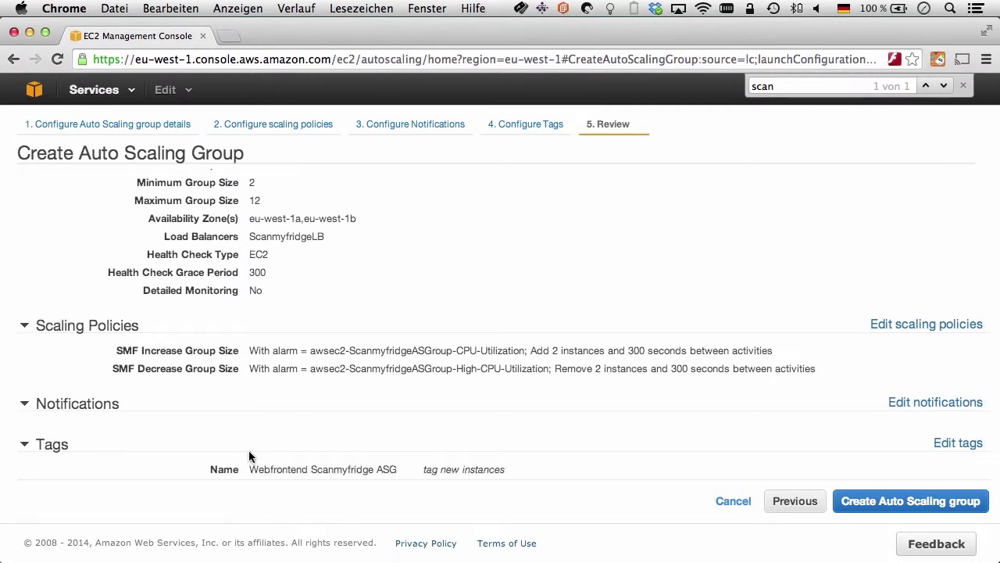
left_click(923, 501)
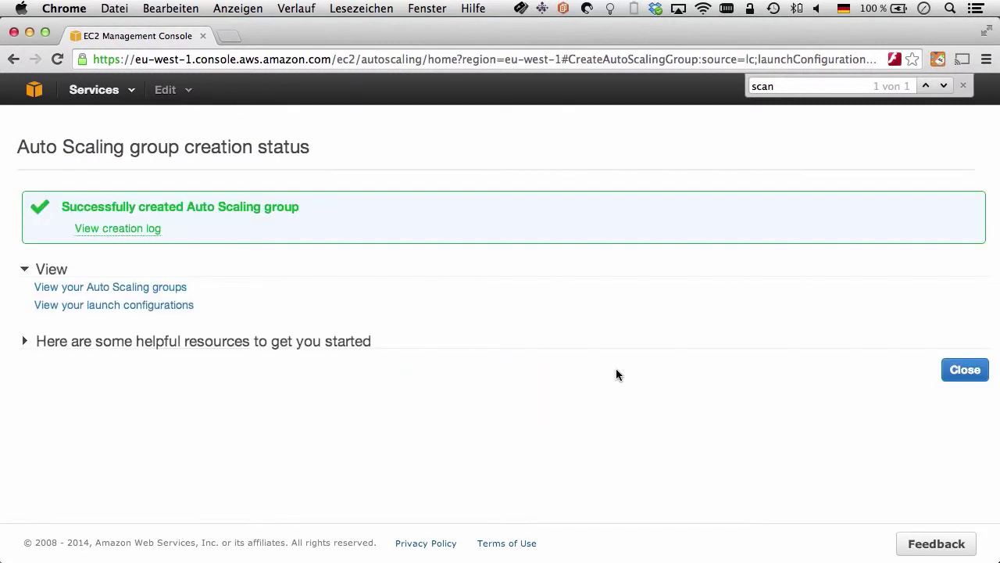
left_click(142, 229)
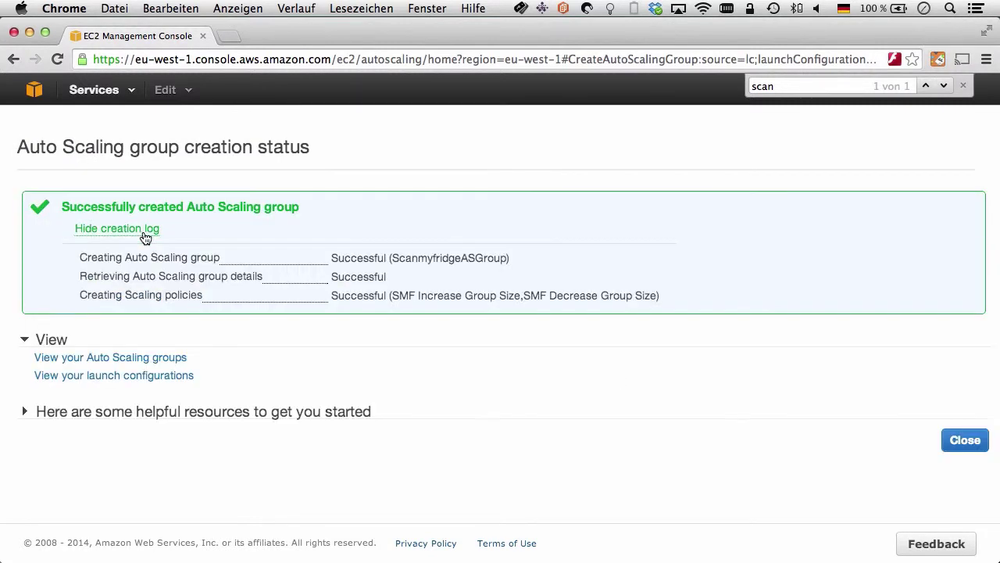
- Open the EC2 instances list and examine the details of the two pending m3.medium instances
left_click(99, 93)
left_click(62, 158)
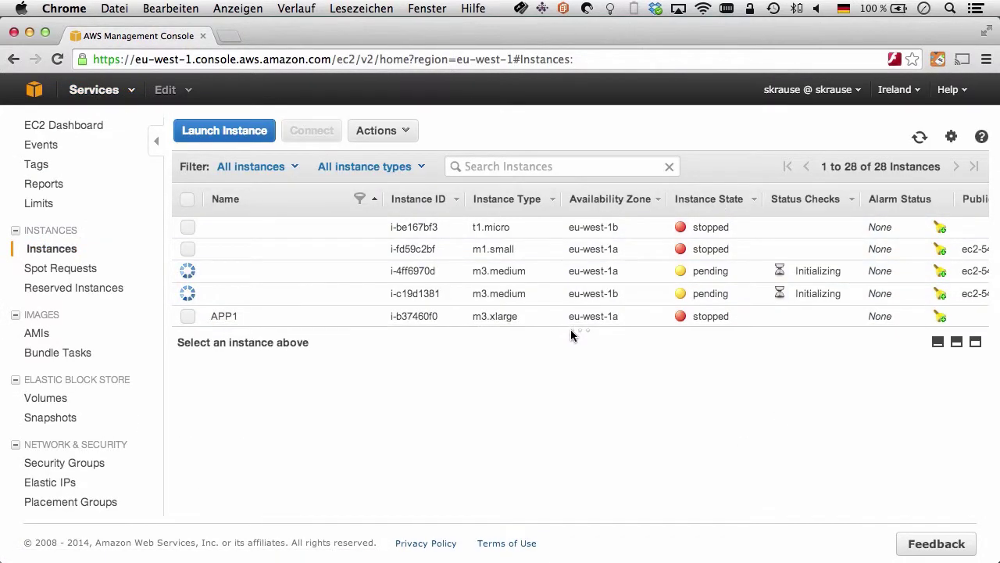
left_click(531, 274)
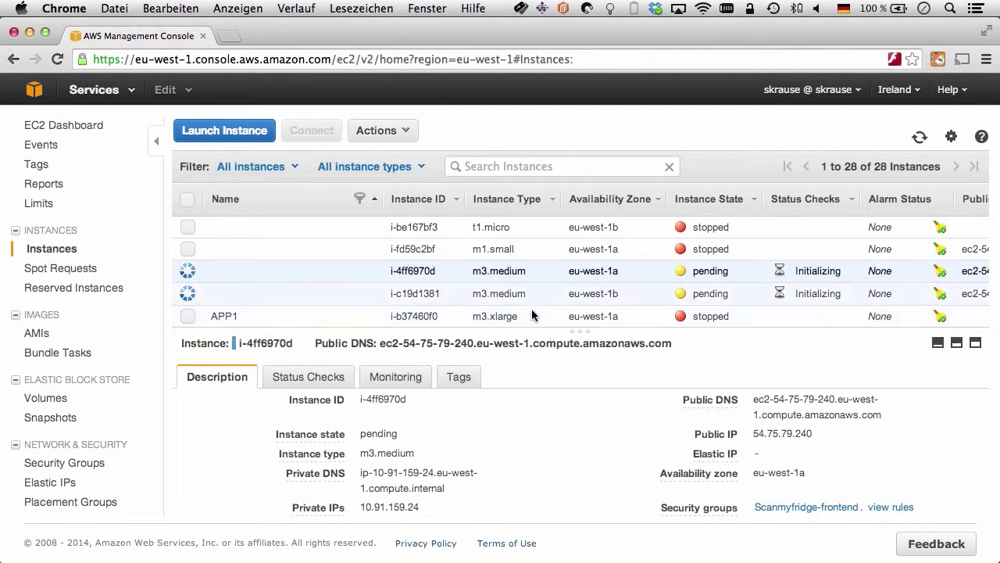
left_click(529, 297)
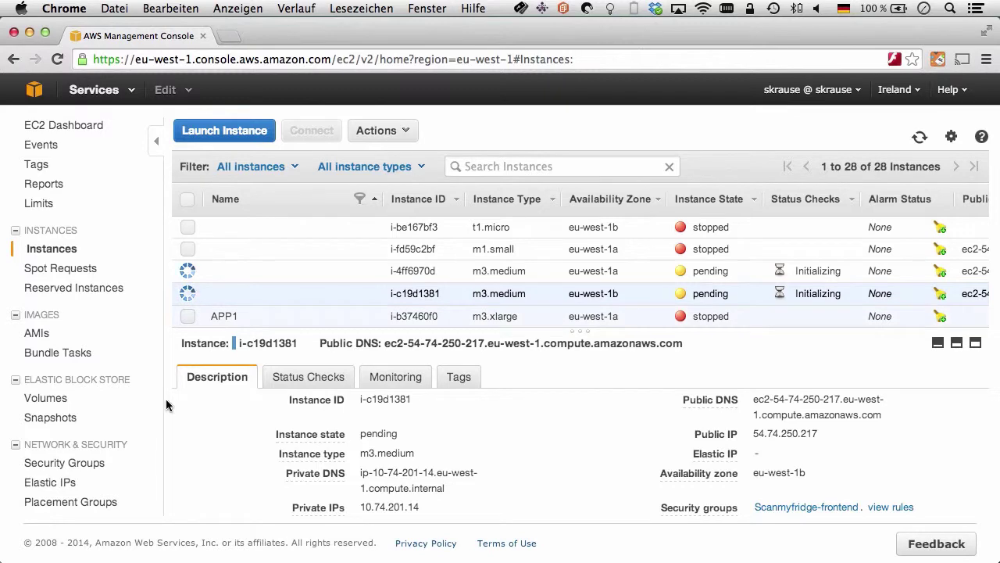
- Open the ScanmyfridgeLB load balancer's instances and check the service status of the two Webfrontend Scanmyfridge ASG instances
scroll(80, 462, "down", 2)
left_click(78, 453)
left_click(189, 270)
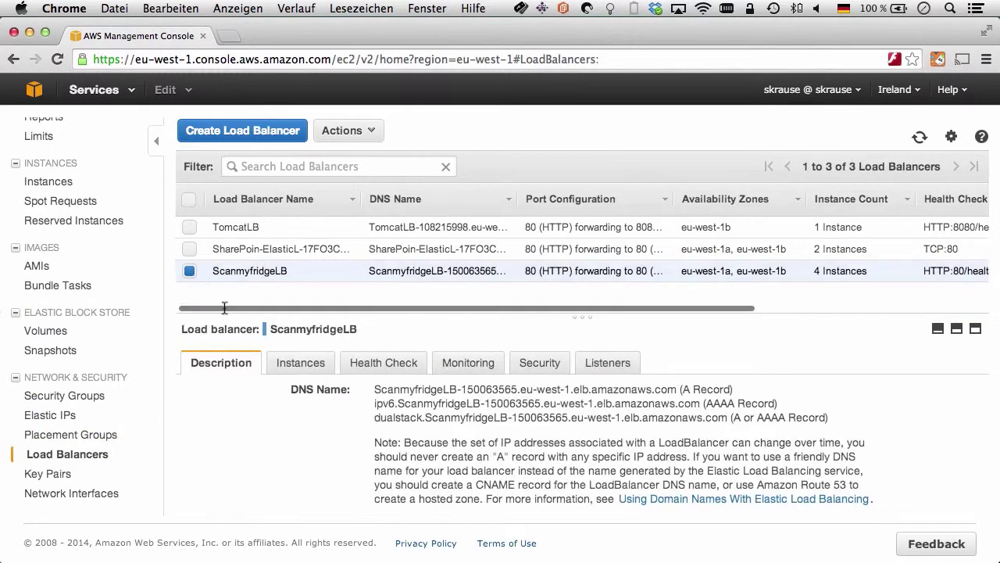
left_click(300, 363)
scroll(368, 438, "down", 2)
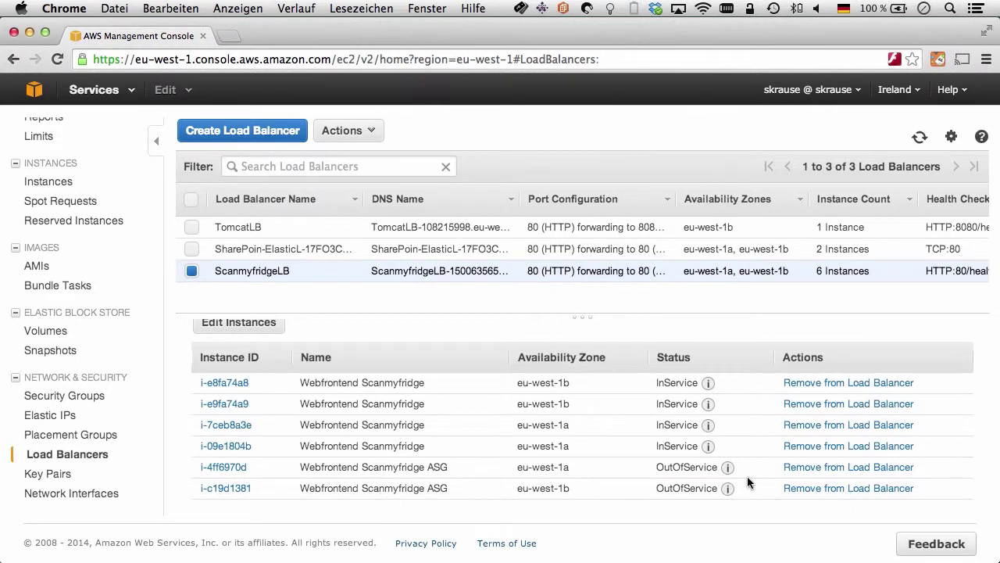
mouse_move(732, 474)
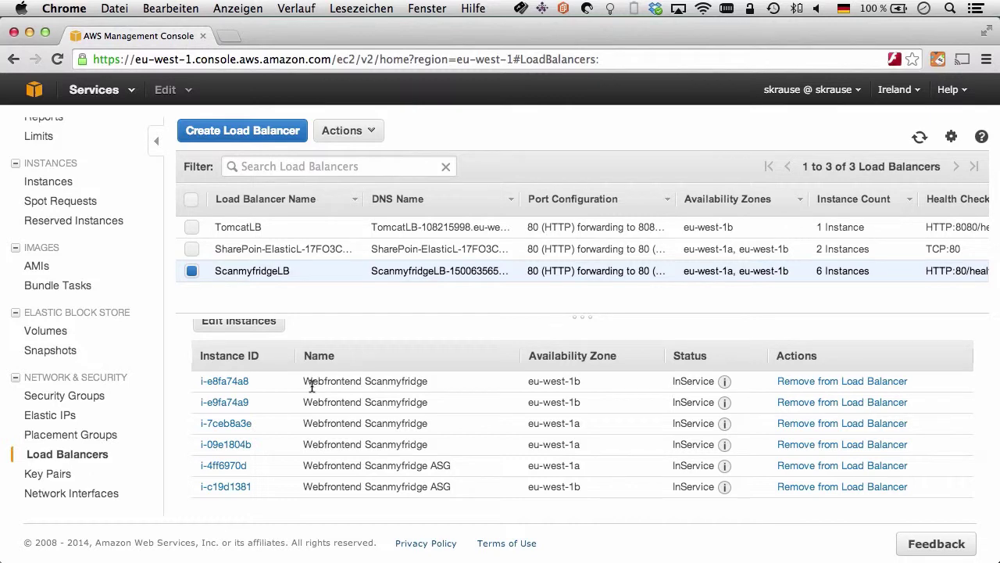
- Remove the four Webfrontend Scanmyfridge instances from the load balancer, keep the two ASG instances, and save
scroll(312, 386, "up", 2)
left_click(238, 387)
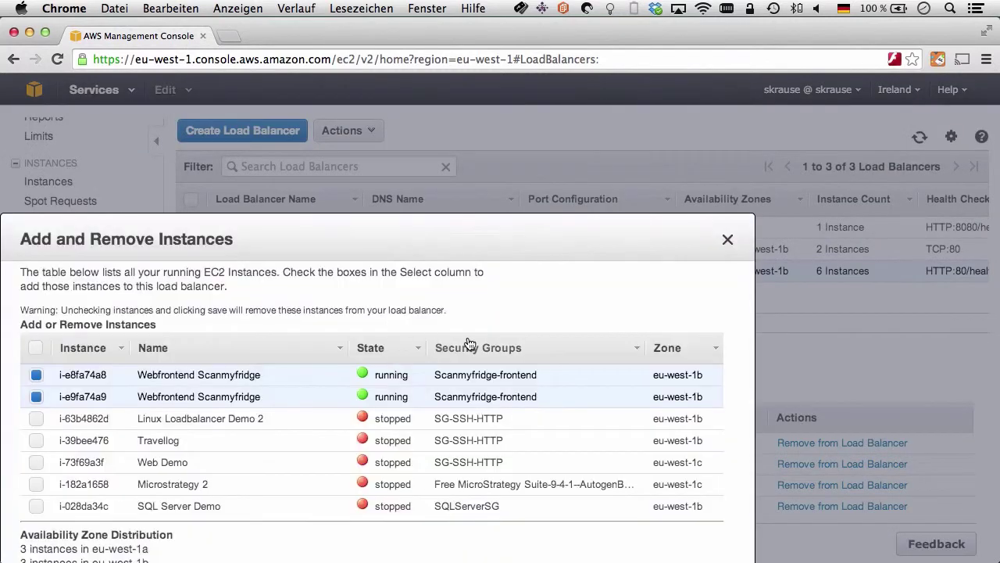
scroll(357, 384, "down", 3)
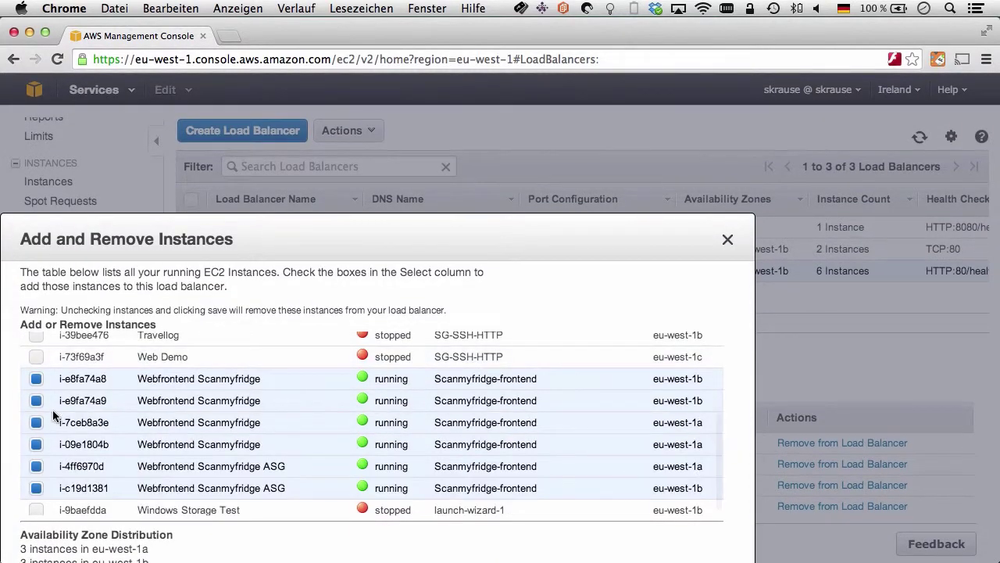
left_click(36, 379)
left_click(36, 400)
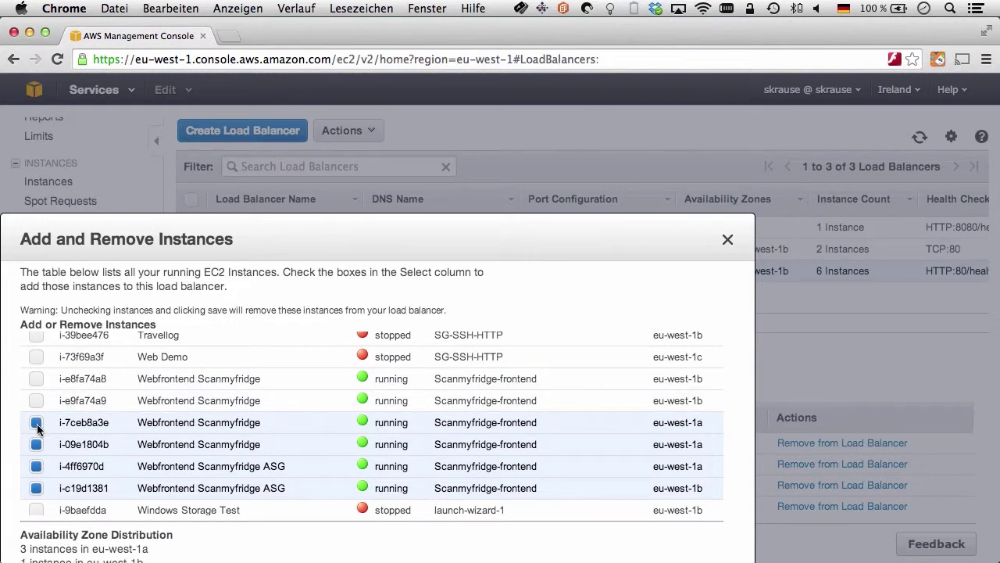
left_click(36, 422)
left_click(36, 444)
scroll(379, 248, "down", 1)
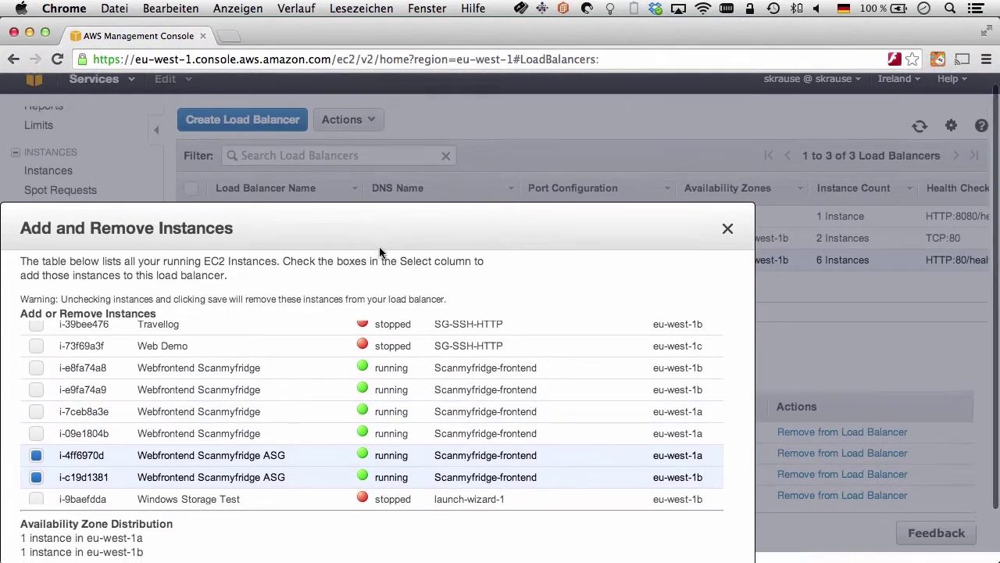
scroll(379, 249, "down", 2)
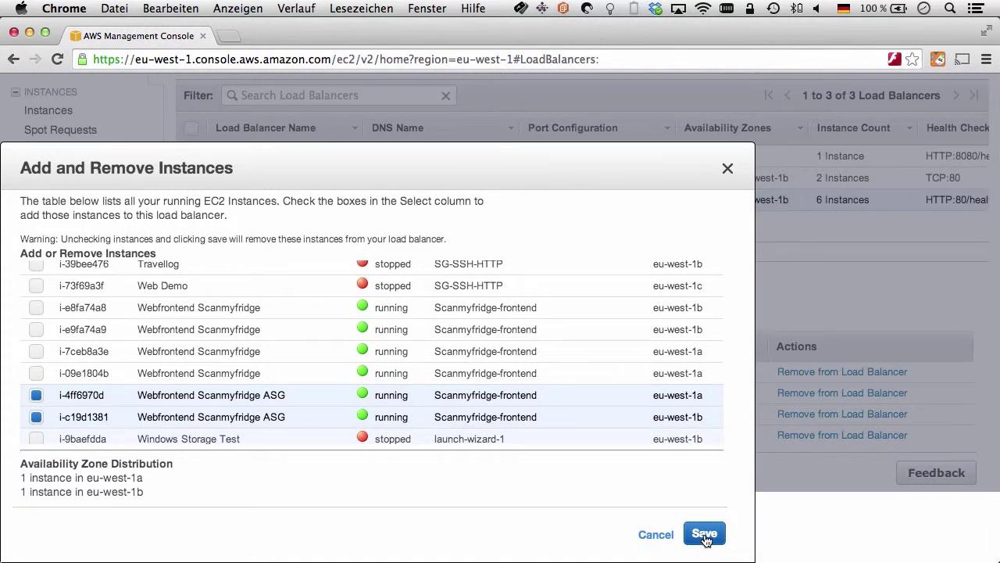
left_click(704, 535)
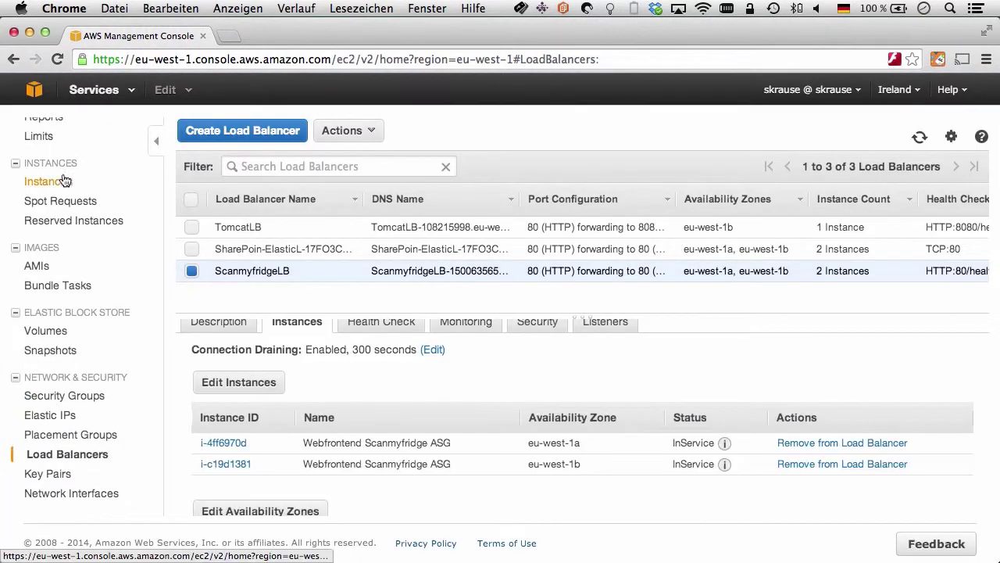
- Terminate the four original Webfrontend Scanmyfridge instances in the EC2 instances list
key("super+bracketleft")
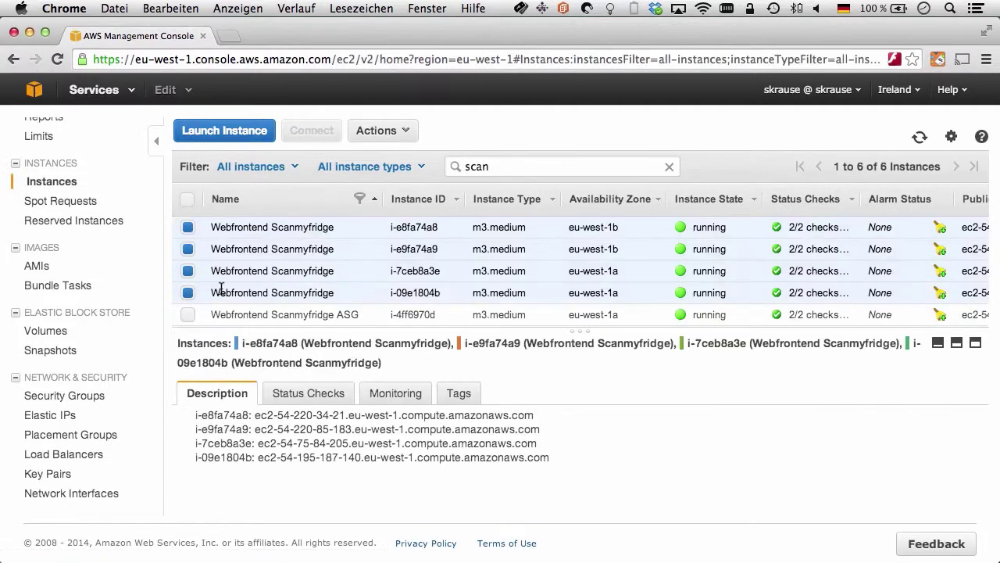
left_click(402, 134)
scroll(413, 143, "down", 2)
left_click(386, 433)
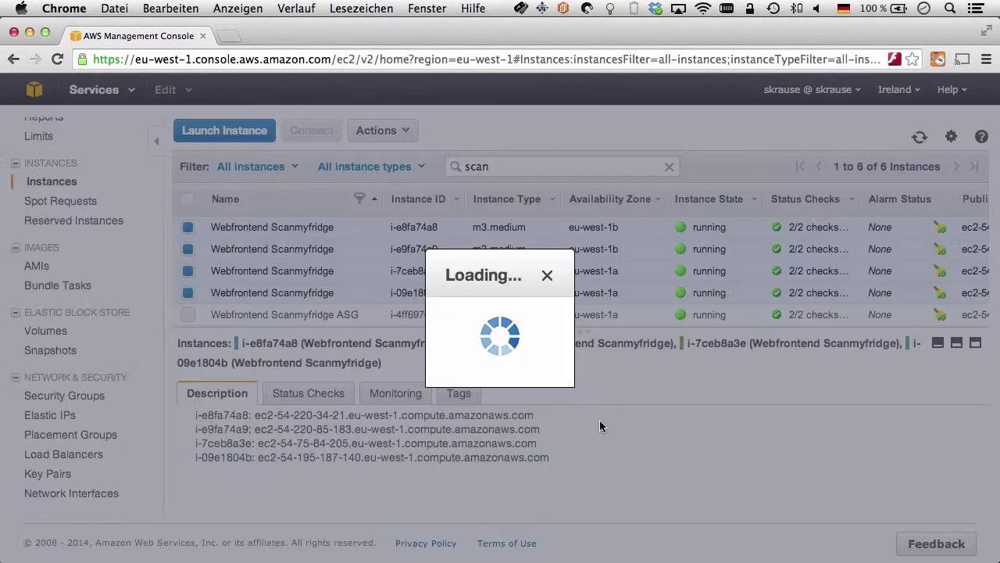
left_click(713, 429)
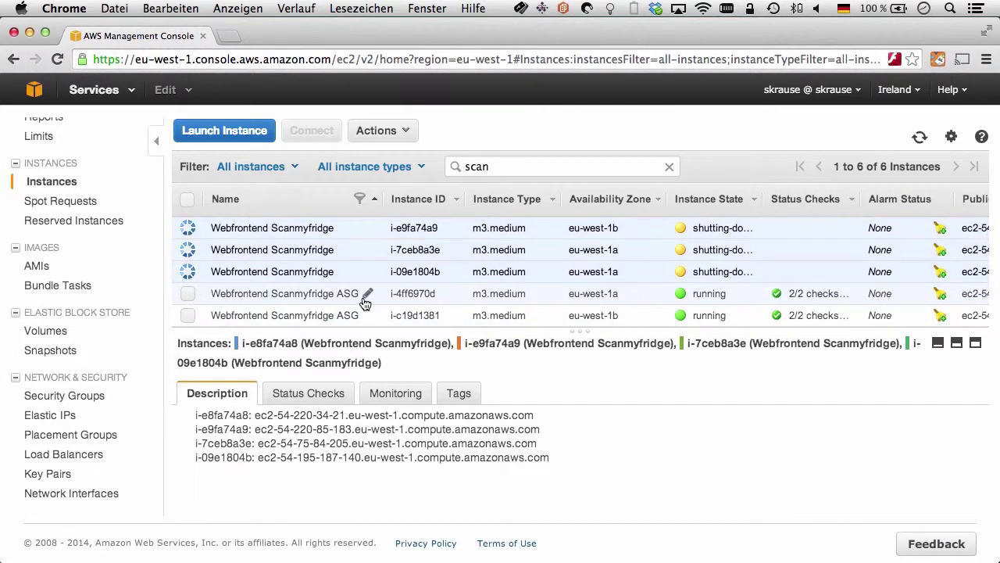
left_click(232, 37)
type("www.scanmyfridge.de")
key("Return")
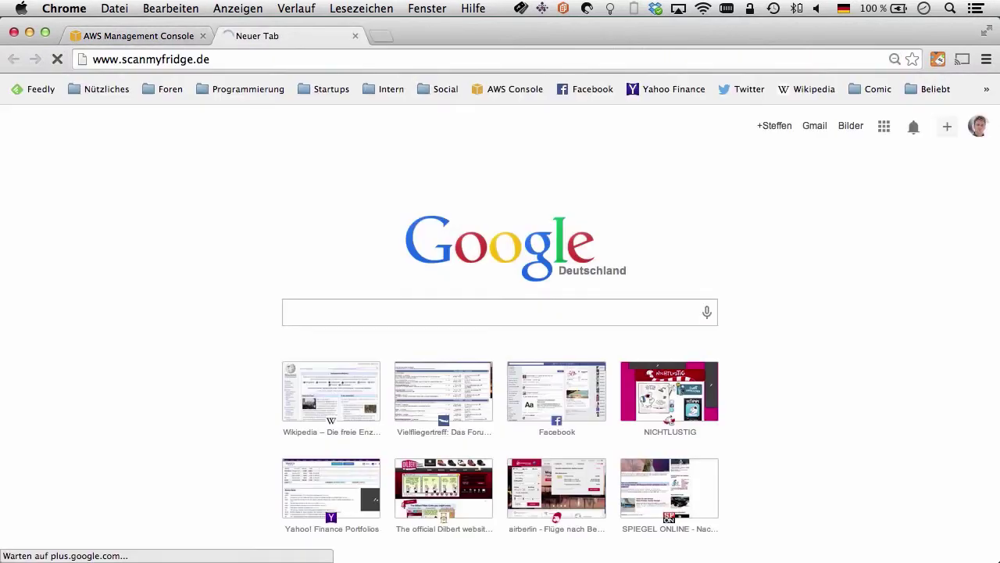
left_click(344, 96)
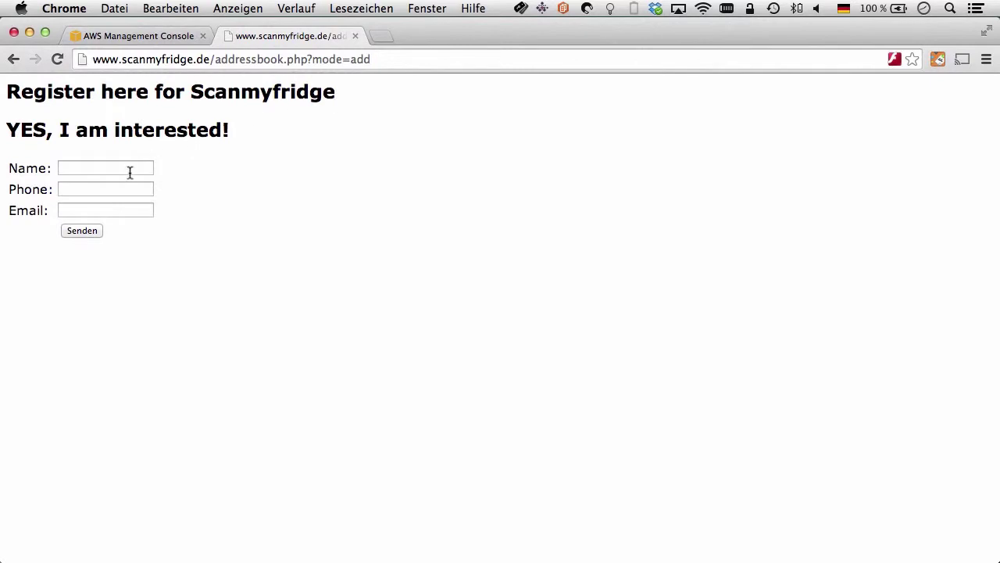
left_click(125, 170)
left_click(80, 229)
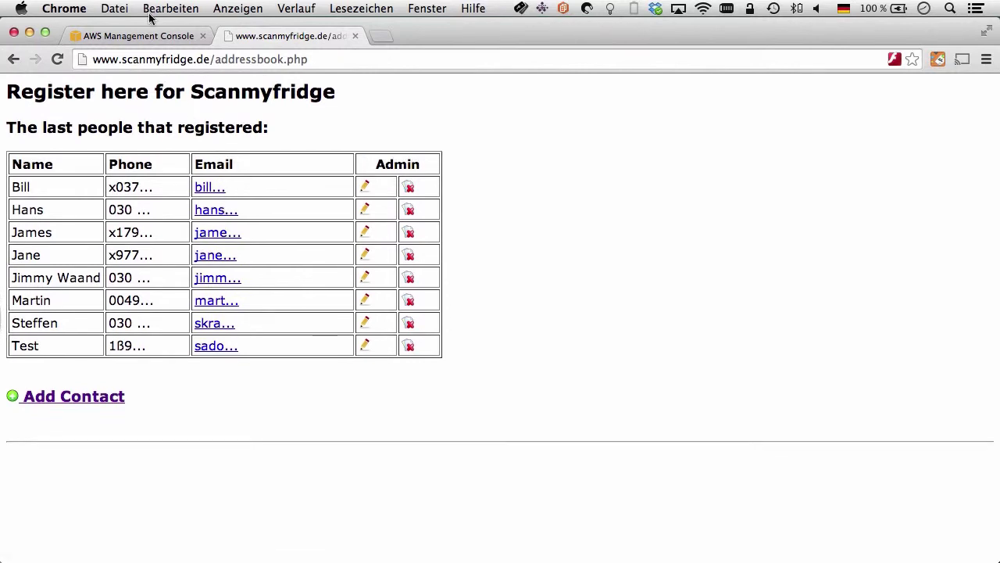
- Return to the EC2 instances list and terminate the Webfrontend Scanmyfridge ASG instance in eu-west-1b
left_click(150, 37)
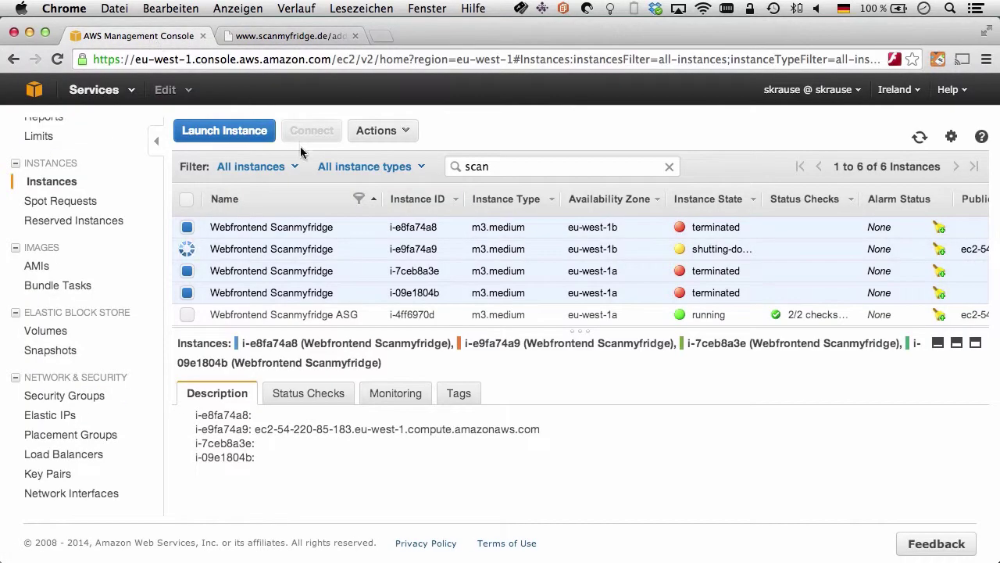
scroll(374, 252, "down", 1)
scroll(372, 251, "up", 1)
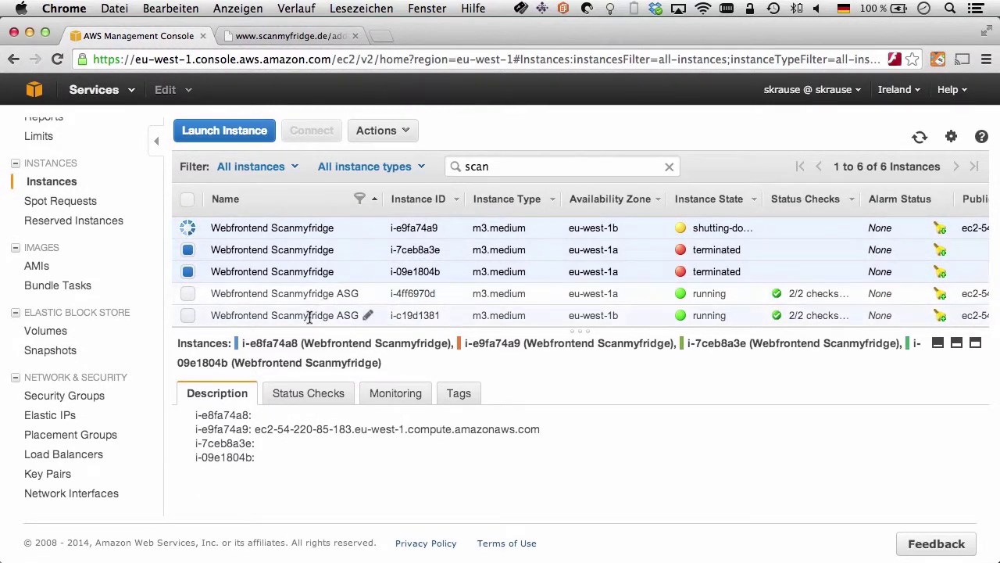
left_click(188, 315)
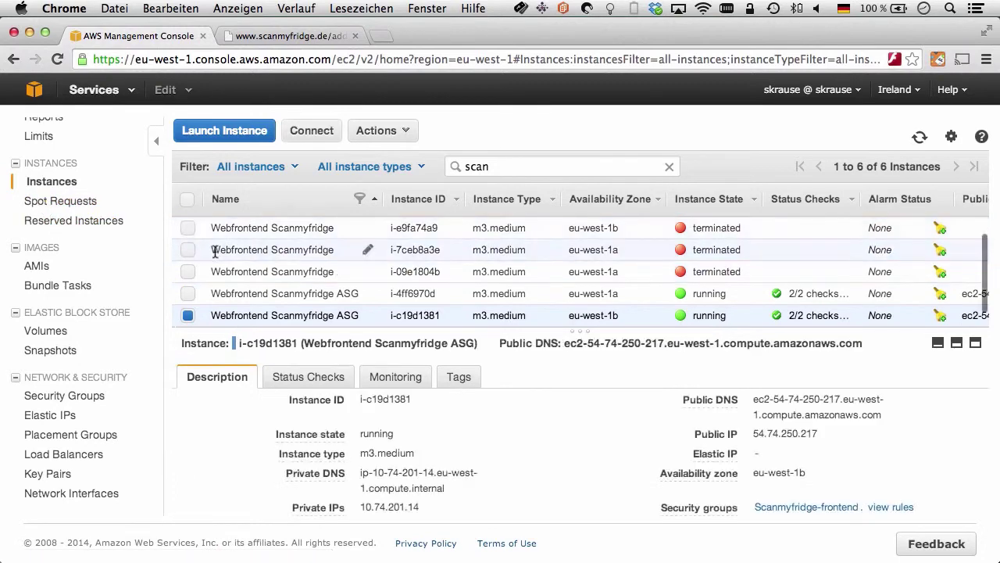
scroll(301, 314, "down", 2)
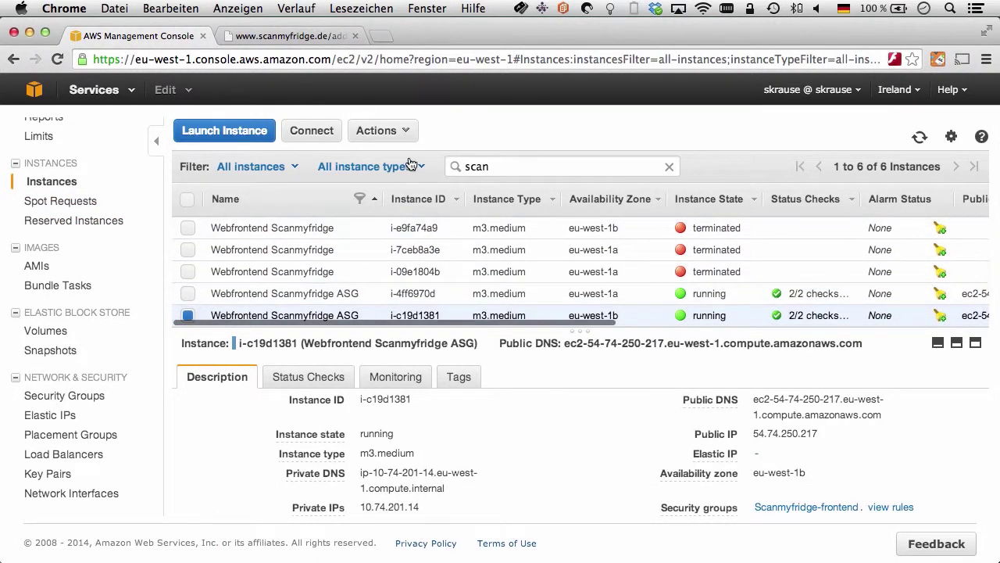
left_click(359, 133)
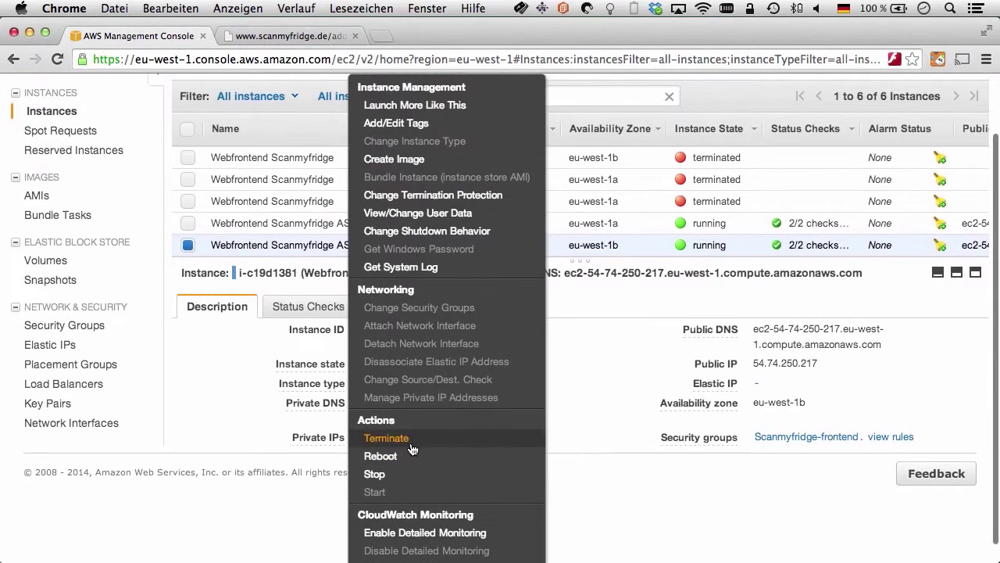
left_click(389, 435)
left_click(712, 416)
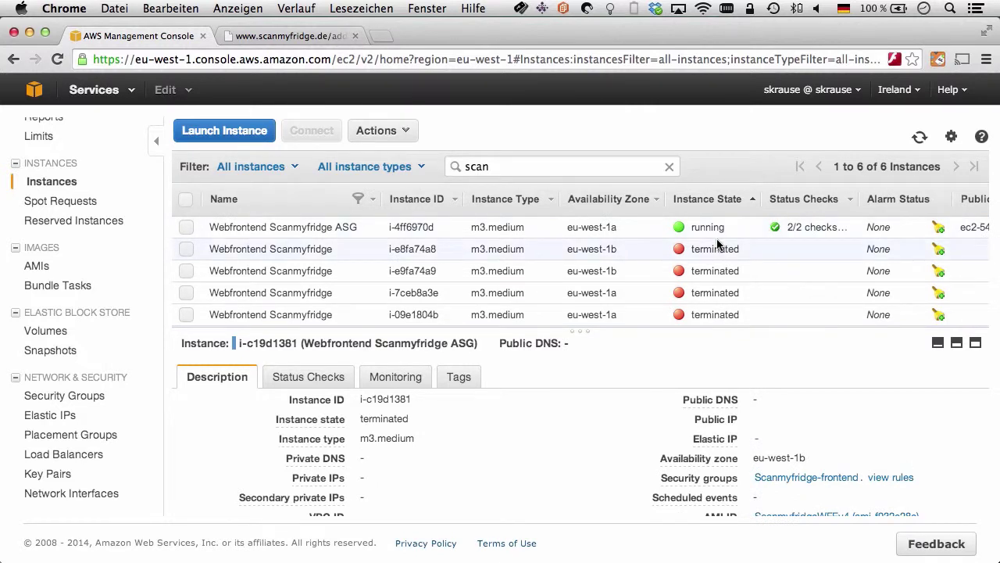
- Check the instances list and return to the start page of the Scanmyfridge site to test its availability
scroll(719, 248, "right", 3)
scroll(849, 189, "left", 5)
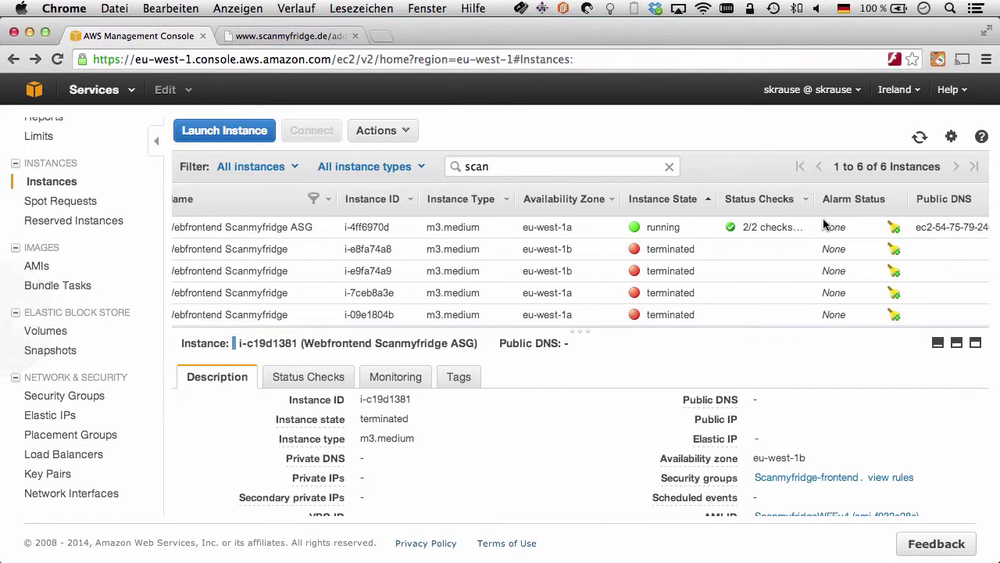
left_click(289, 36)
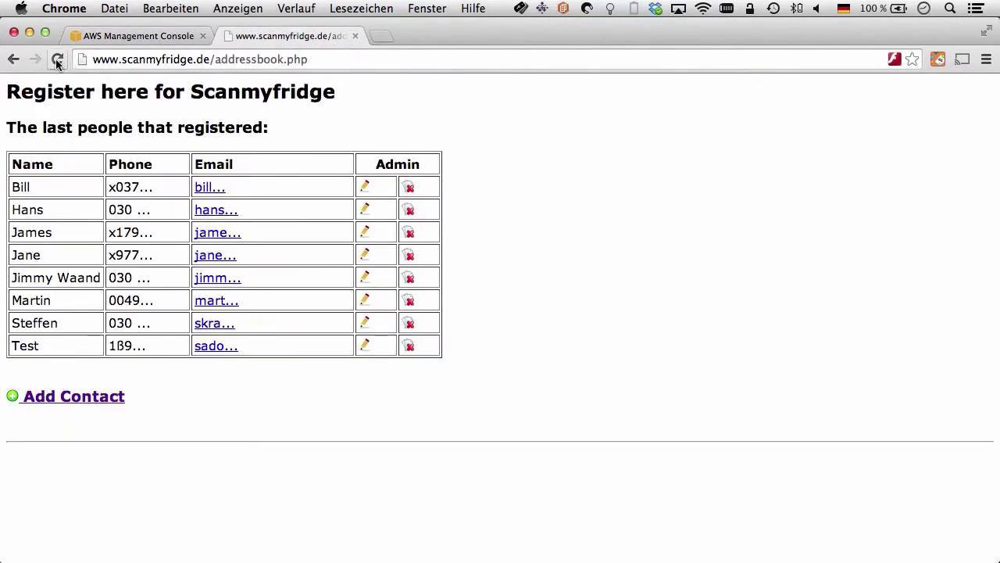
left_click(13, 60)
- Refresh the EC2 instances list and examine the status checks of the replacement instance in eu-west-1b
key("ctrl+shift+Tab")
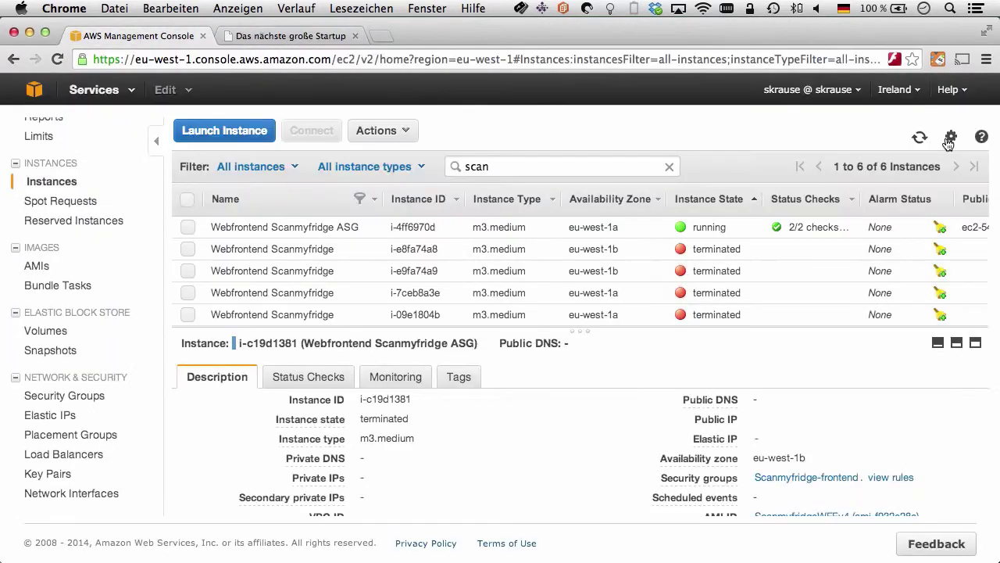
left_click(920, 139)
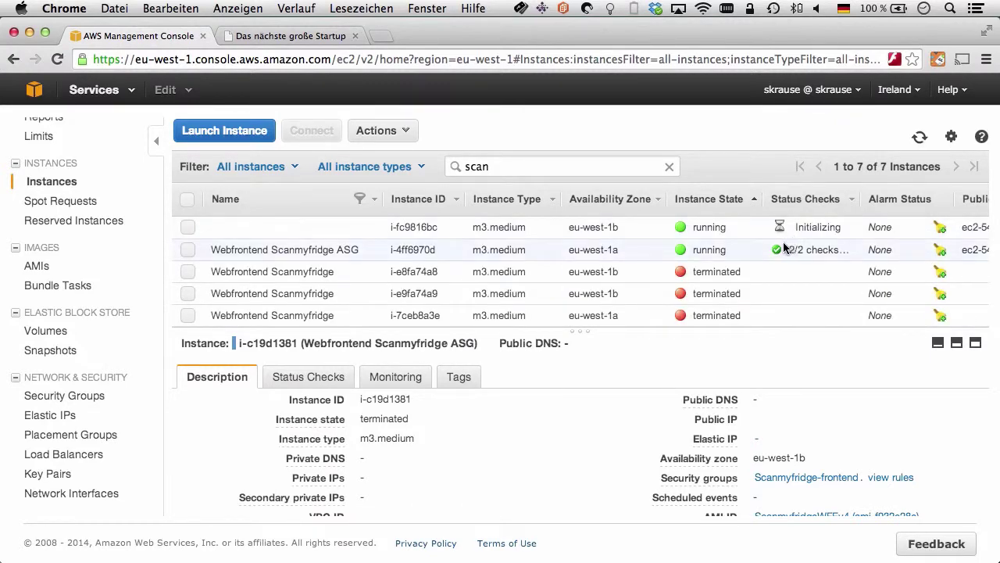
left_click(612, 228)
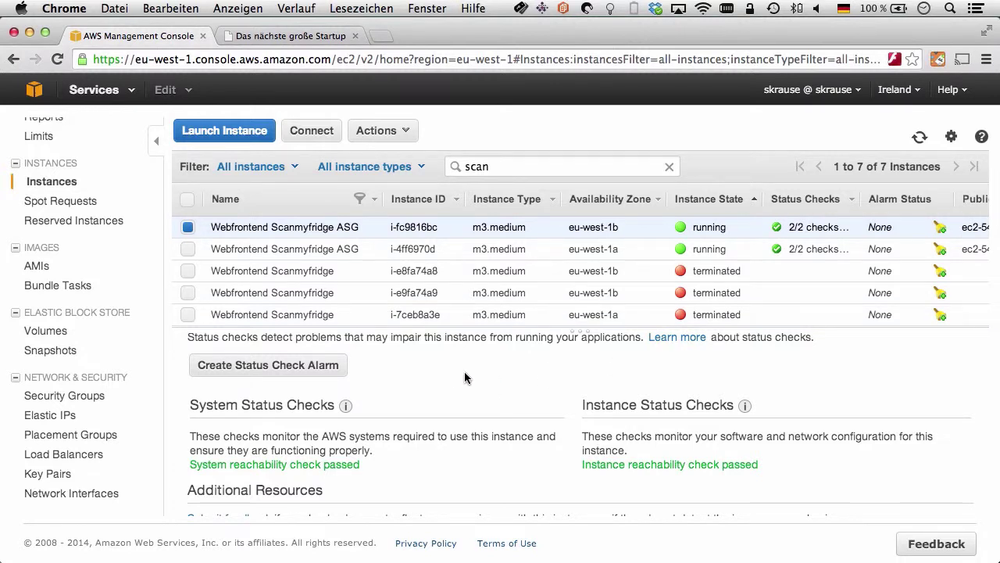
scroll(437, 377, "up", 2)
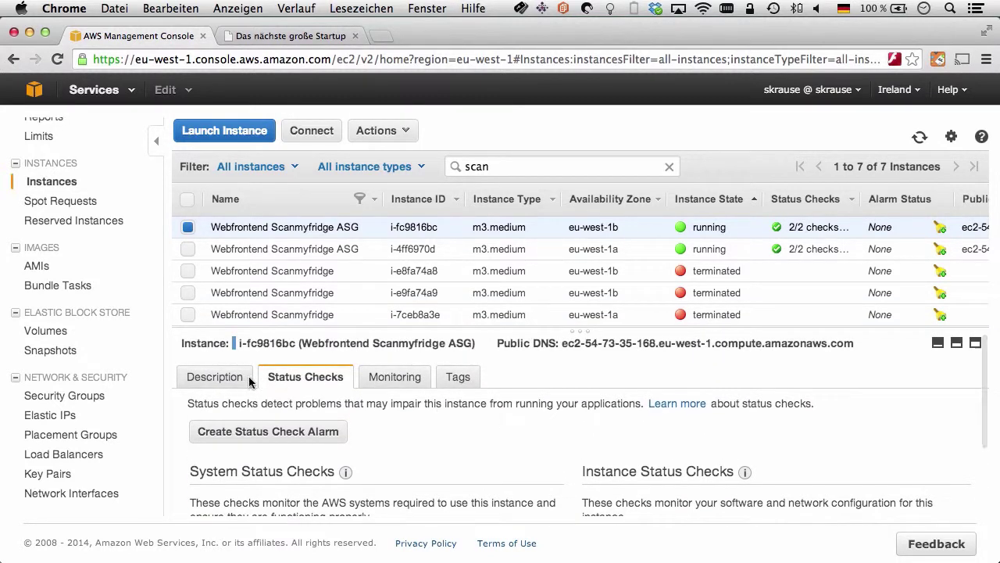
- Open the replacement instance's public DNS address in a new tab to check the site, and close that tab
left_click_drag(562, 342, 855, 344)
right_click(843, 347)
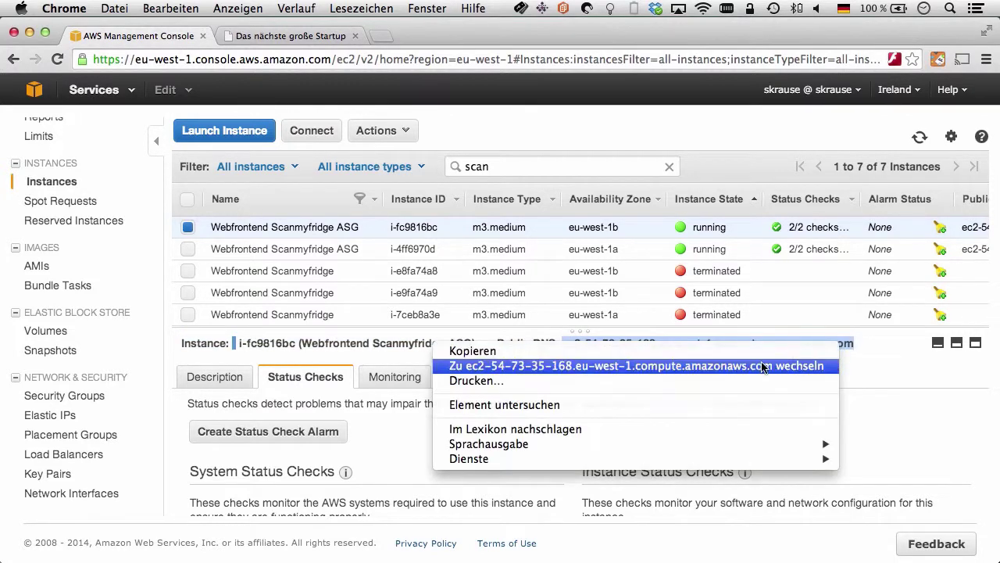
left_click(765, 368)
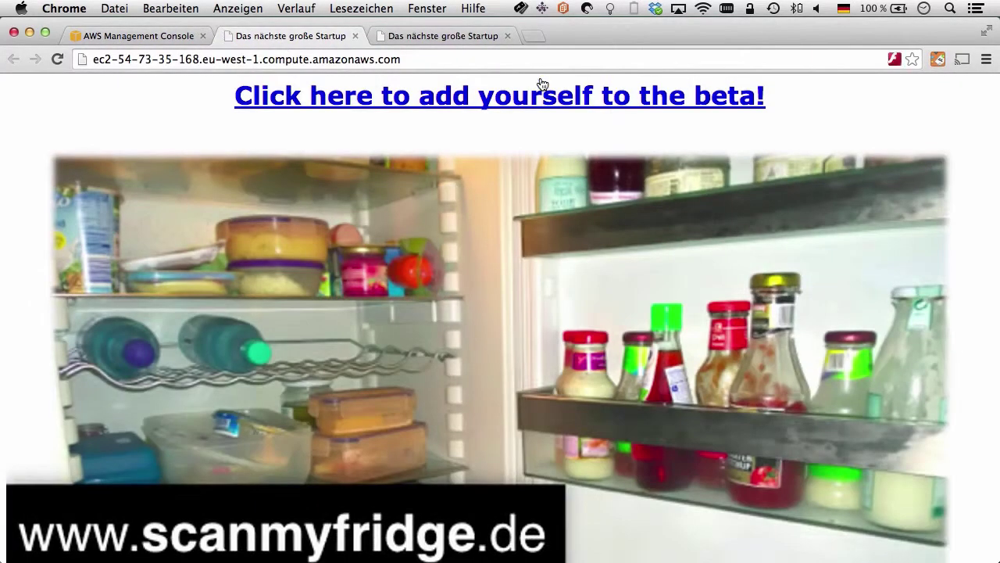
left_click(353, 36)
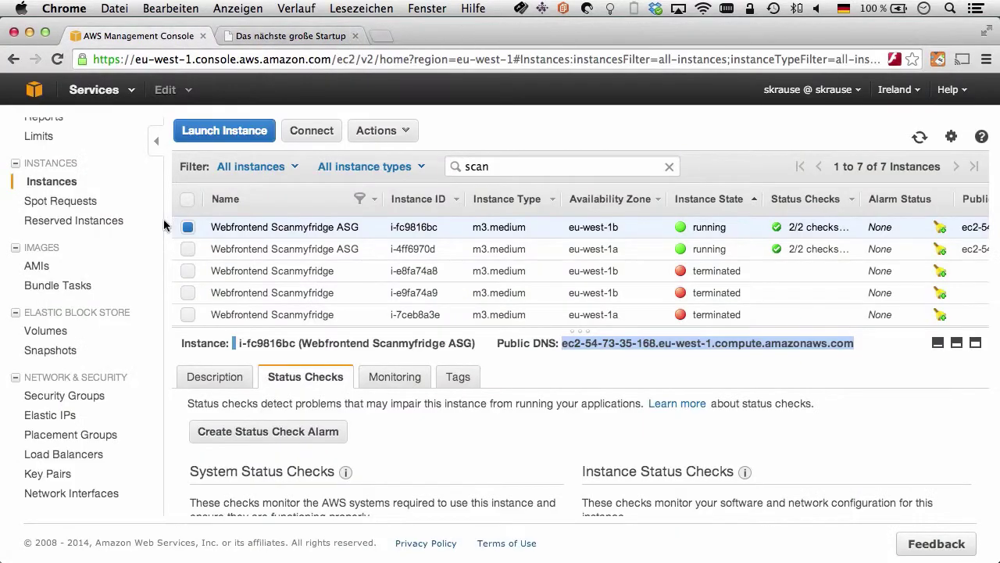
- Examine the instances registered with the ScanmyfridgeLB load balancer and their service status
left_click(62, 455)
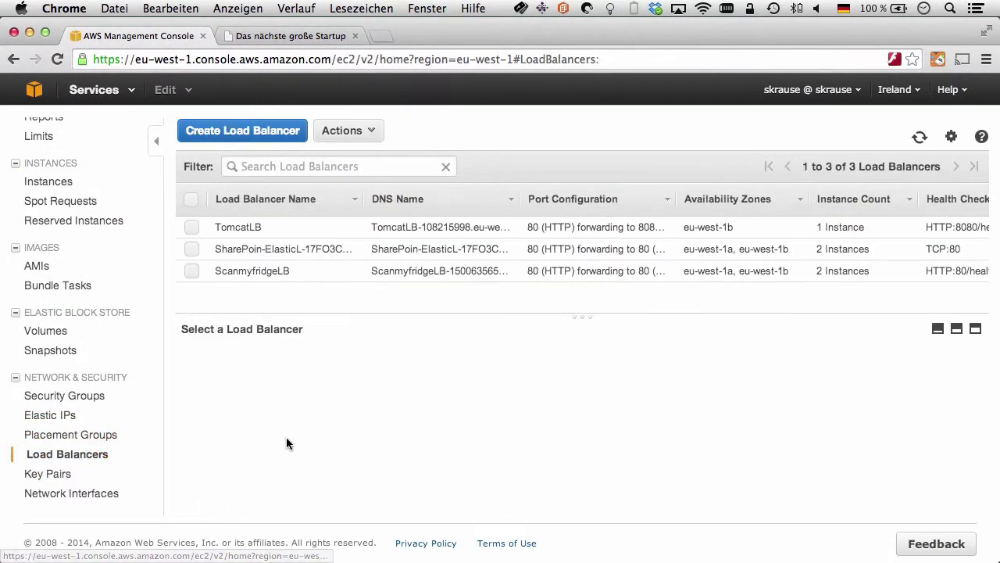
left_click(191, 271)
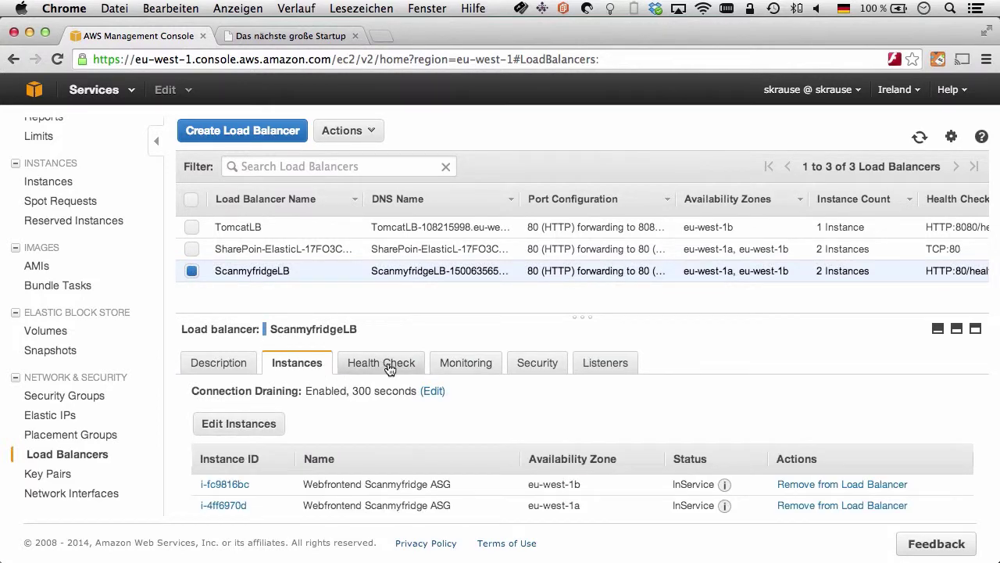
scroll(407, 378, "down", 1)
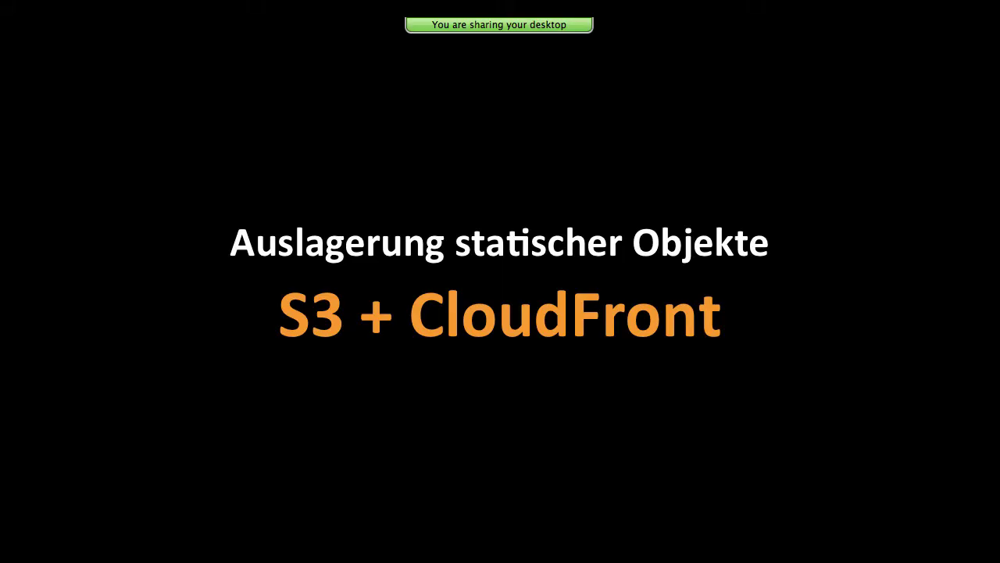
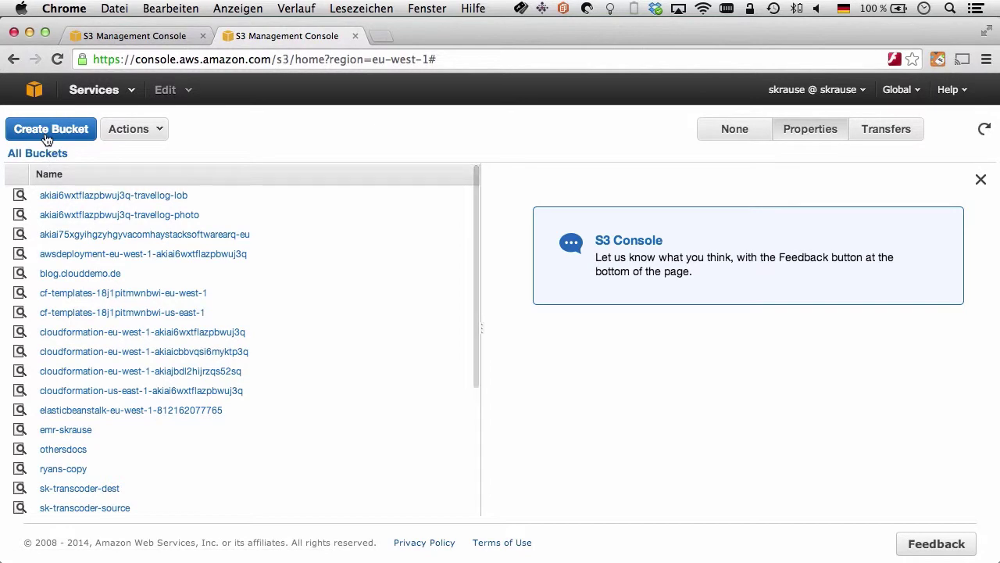
- Create the S3 bucket scanmyfridge-images-sk in Ireland with logging enabled to the skrause-logging bucket
left_click(327, 318)
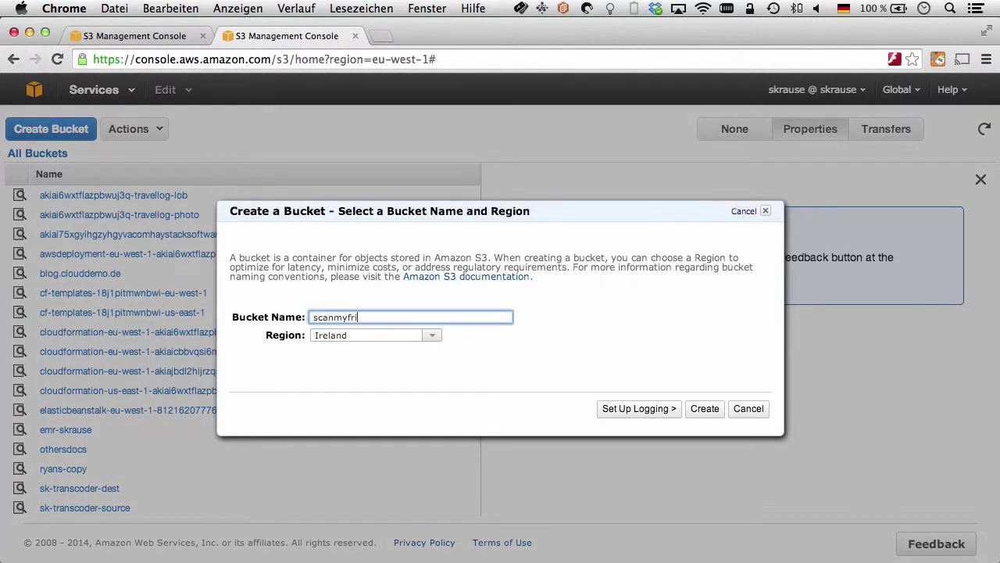
type("scanmyfridge-images-sk")
left_click(662, 410)
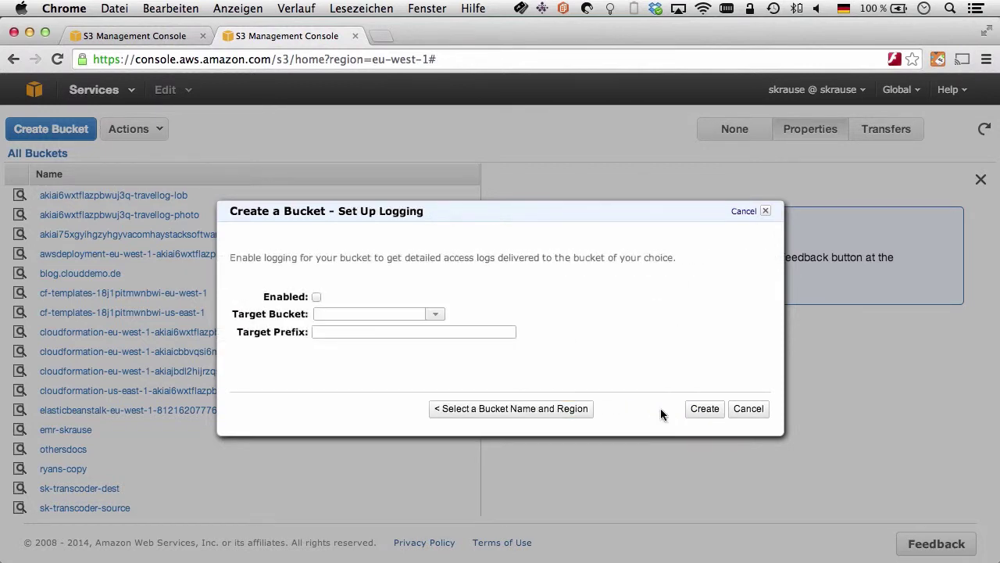
left_click(316, 297)
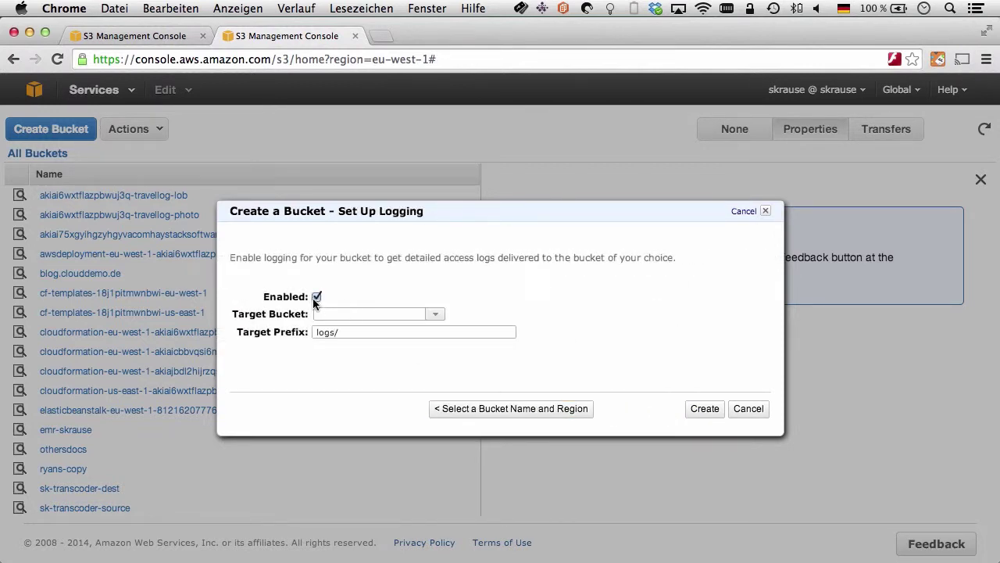
left_click(436, 314)
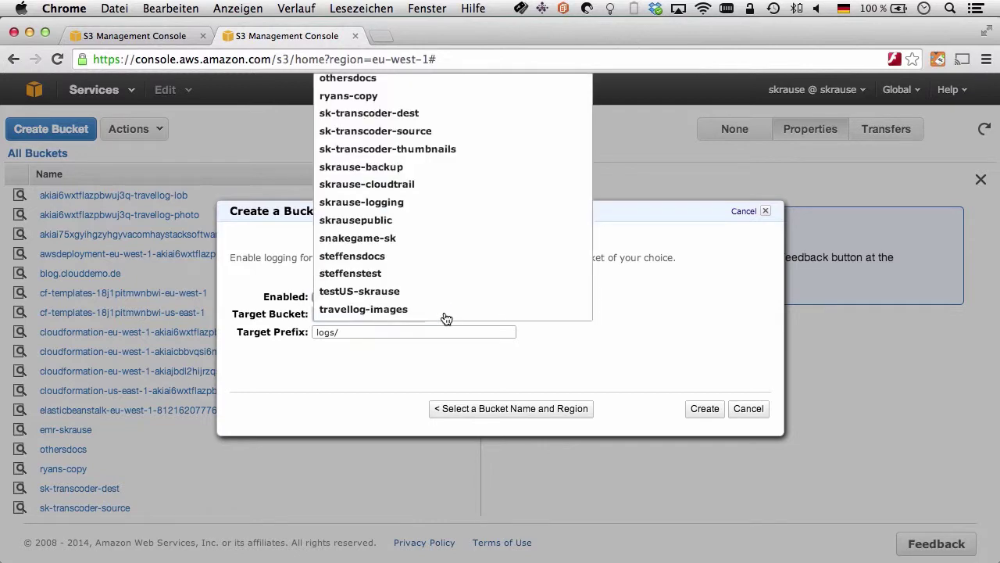
left_click(407, 203)
left_click(706, 409)
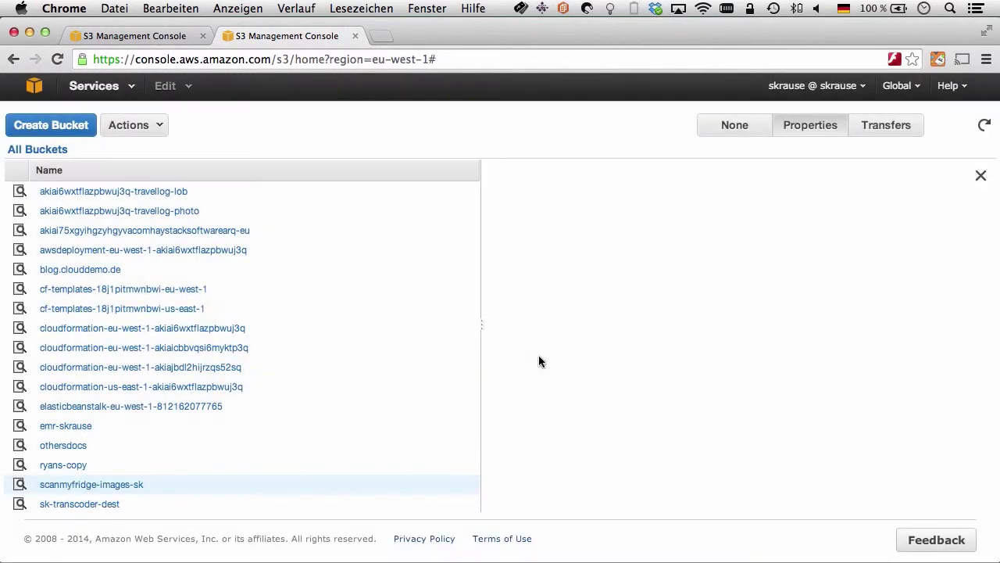
- Open the scanmyfridge-images-sk bucket and add the images folder and scanmyfridge.png to a new upload
left_click(92, 485)
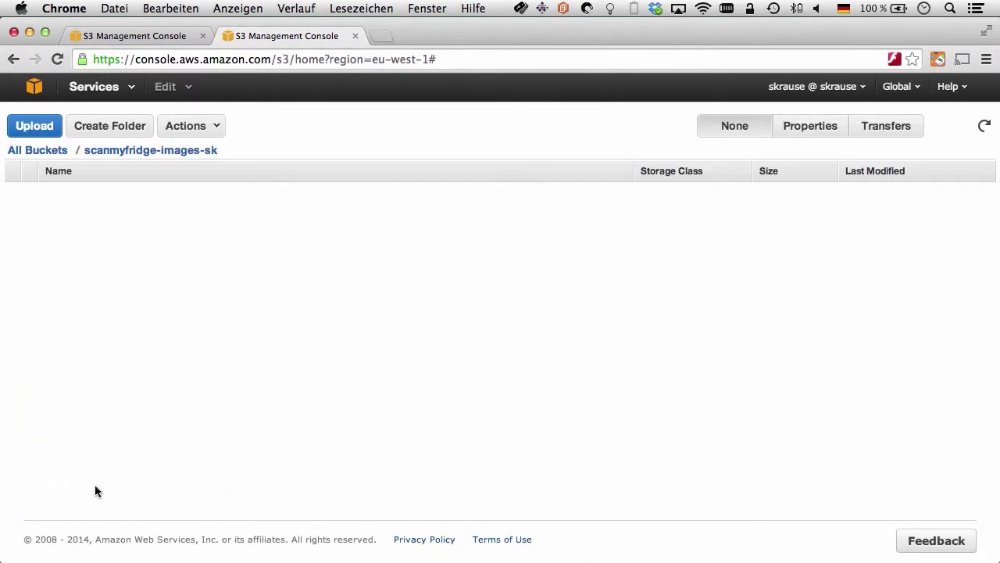
left_click(52, 136)
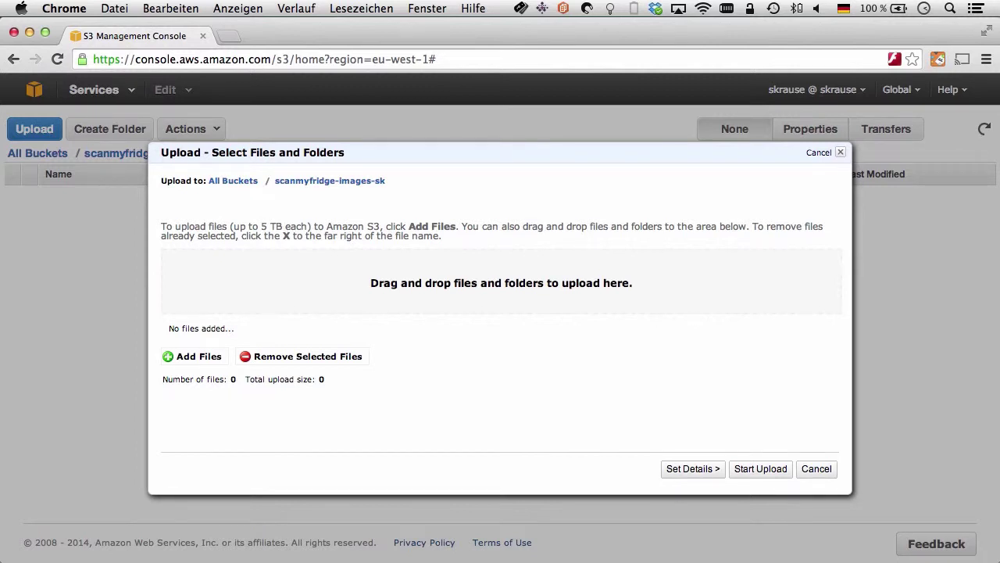
left_click_drag(2, 303, 290, 301)
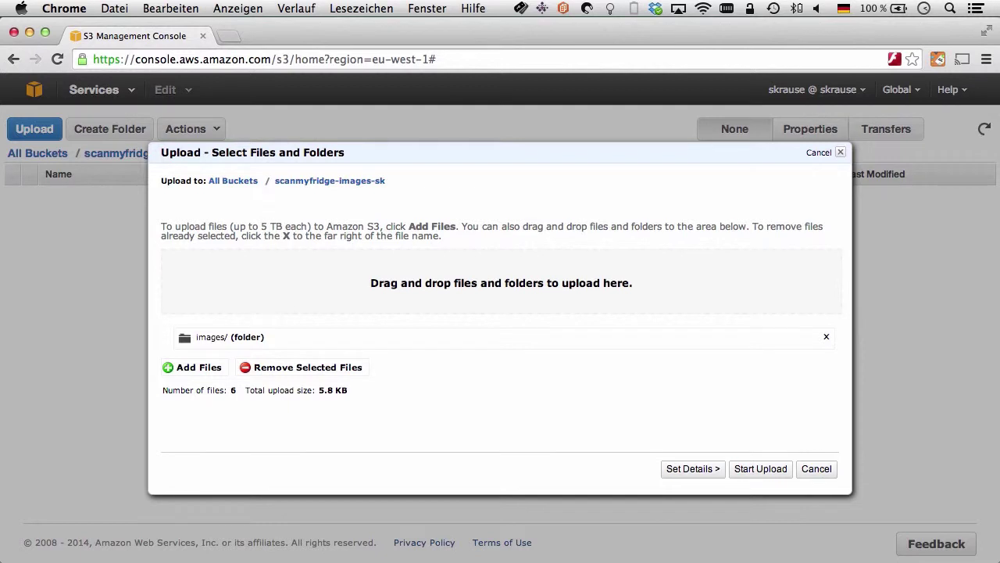
left_click_drag(1, 360, 311, 334)
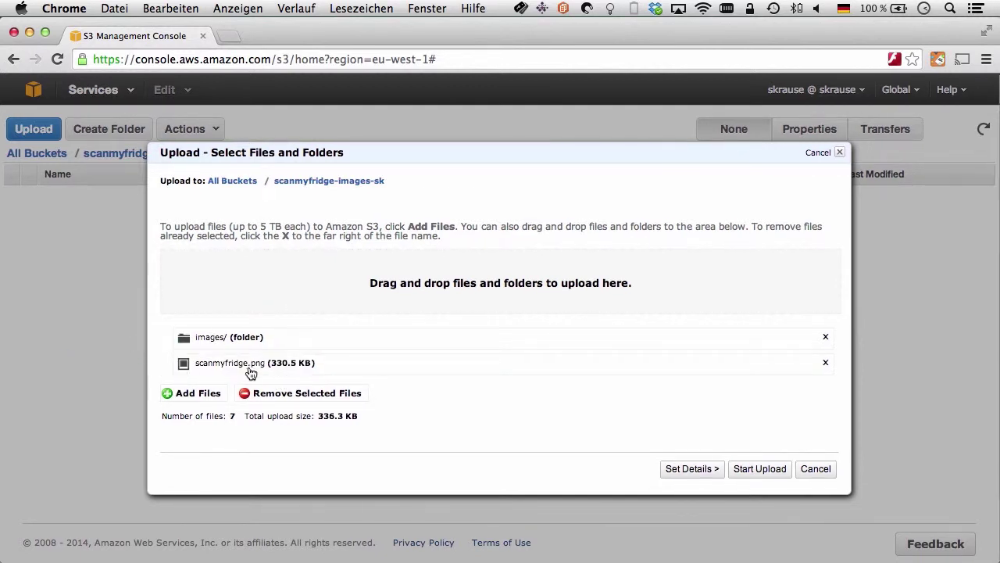
- Make everything in the upload public, start it, and check the contents of the uploaded images folder
left_click(693, 469)
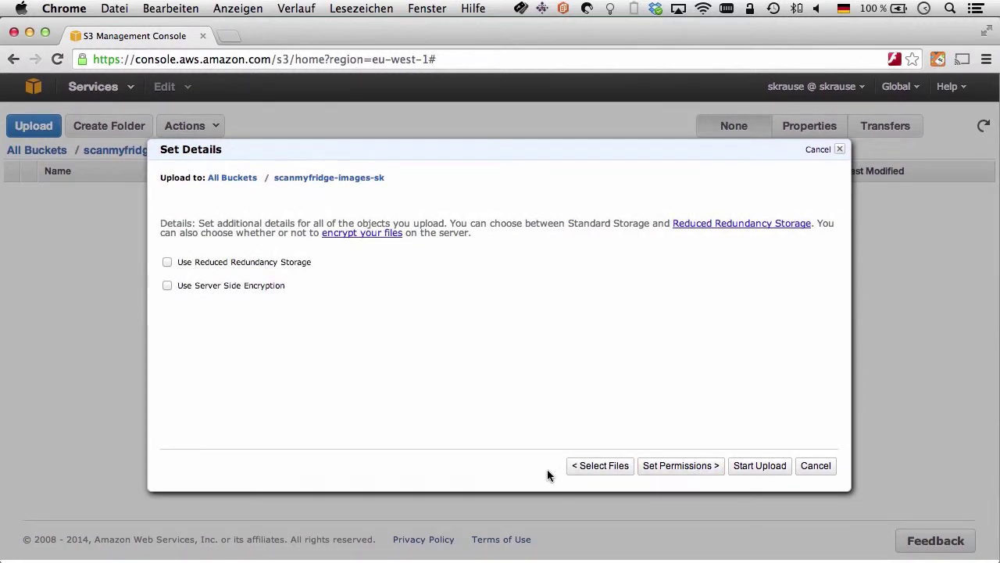
left_click(678, 469)
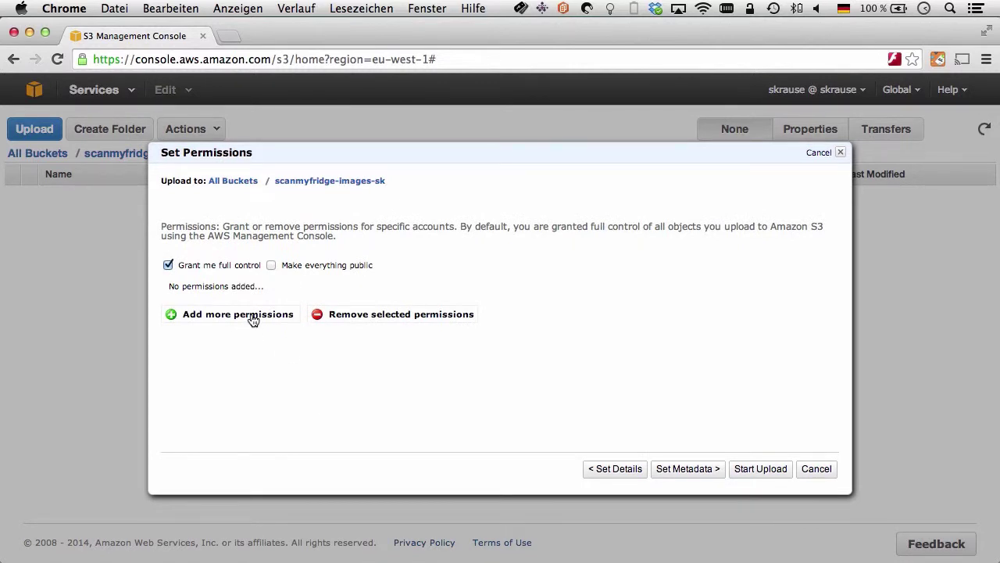
left_click(270, 266)
left_click(756, 469)
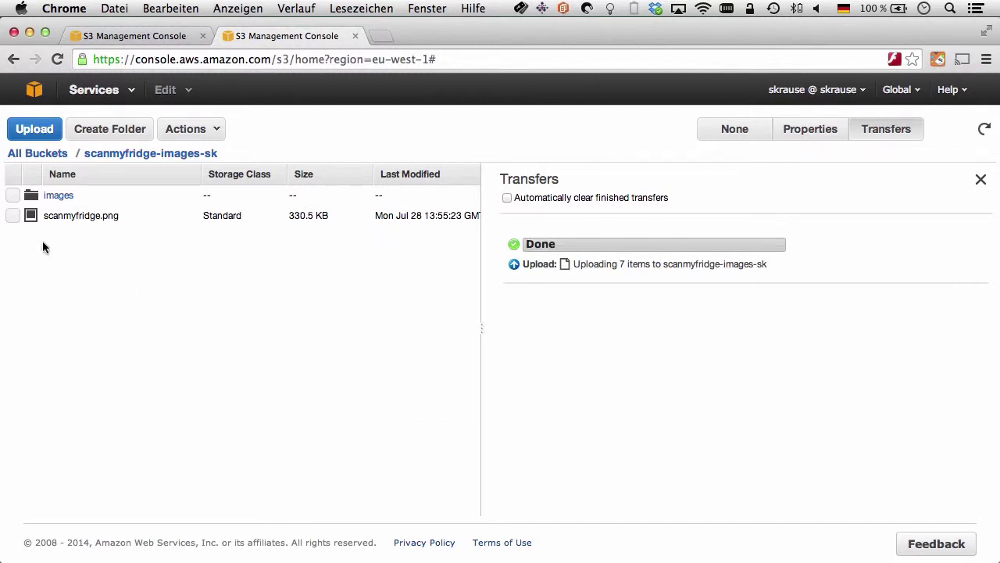
left_click(58, 197)
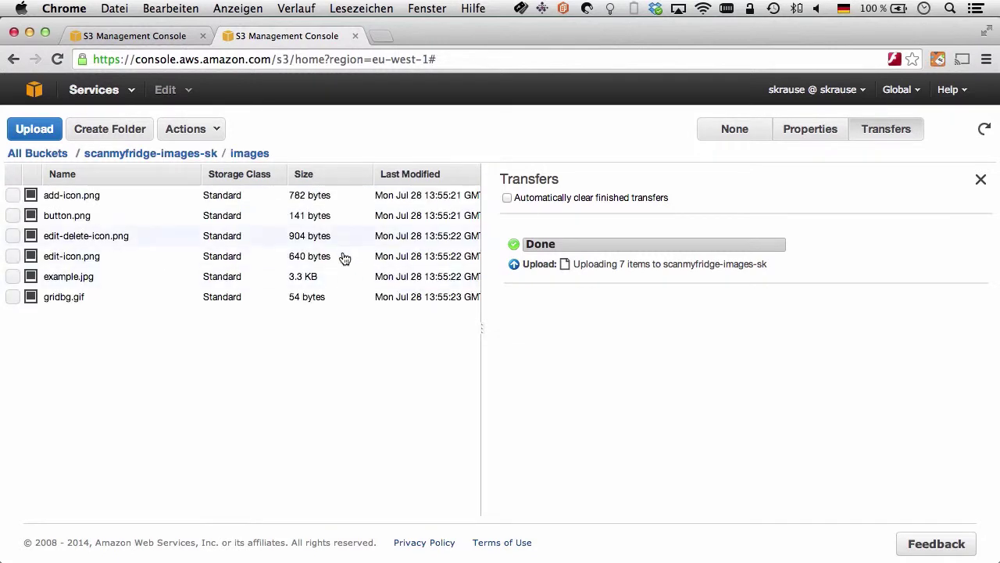
left_click(146, 156)
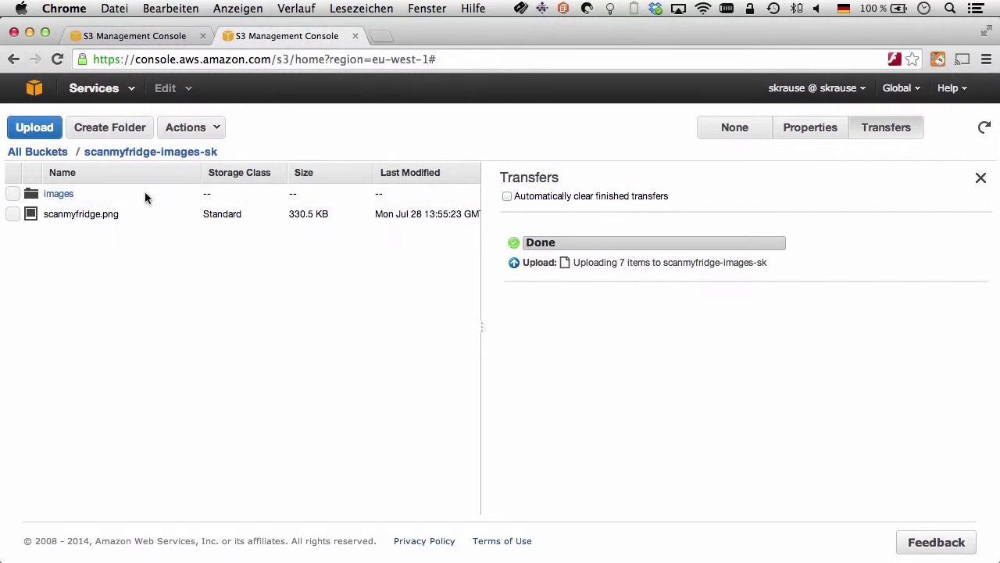
- Switch to the CloudFront service and start creating a distribution with the Web delivery method
left_click(33, 90)
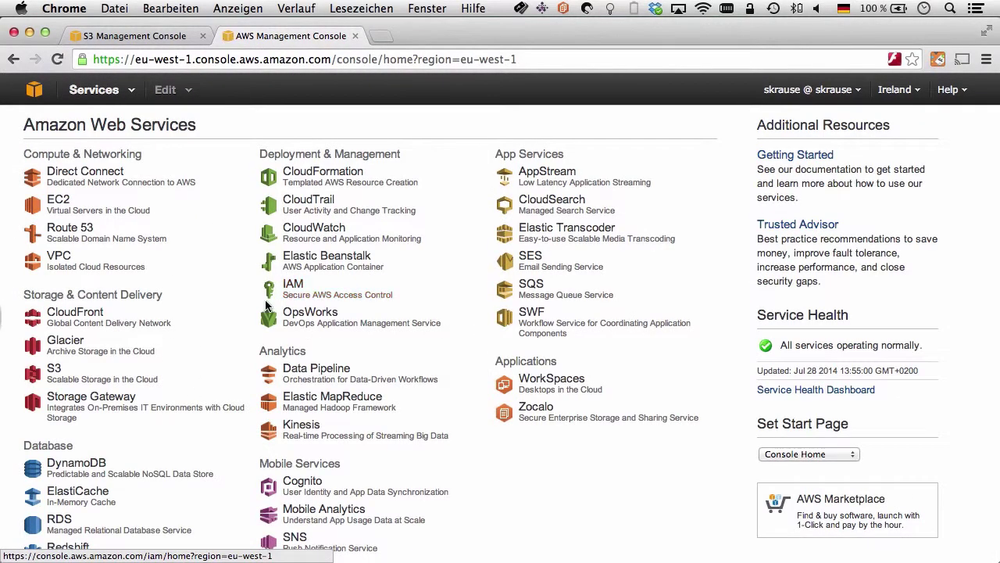
left_click(75, 312)
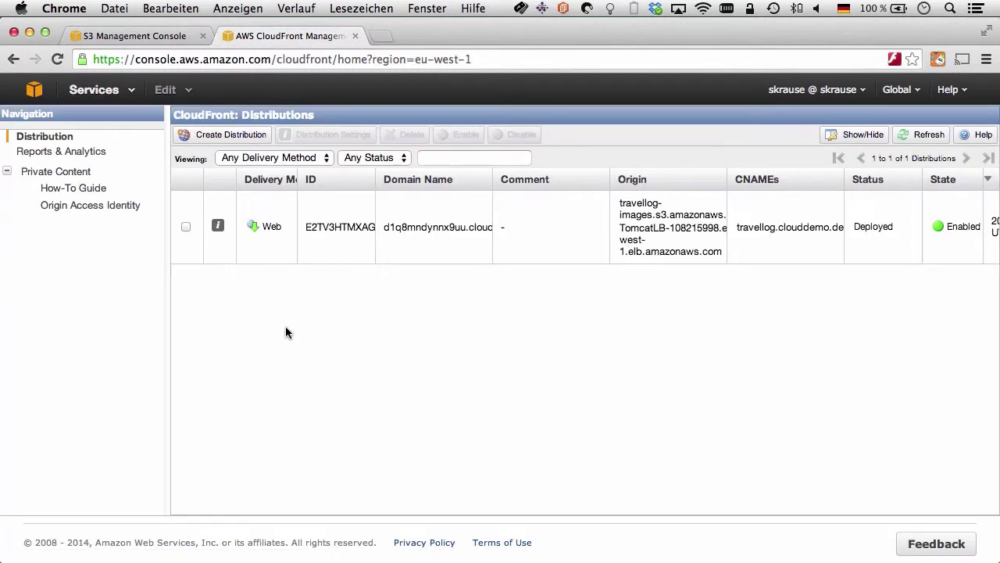
left_click(242, 136)
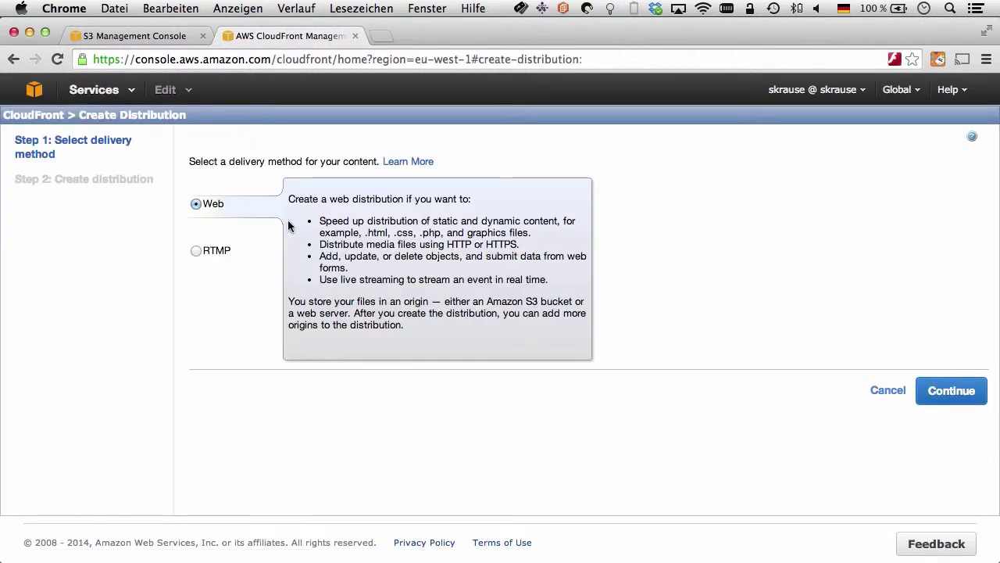
left_click(931, 397)
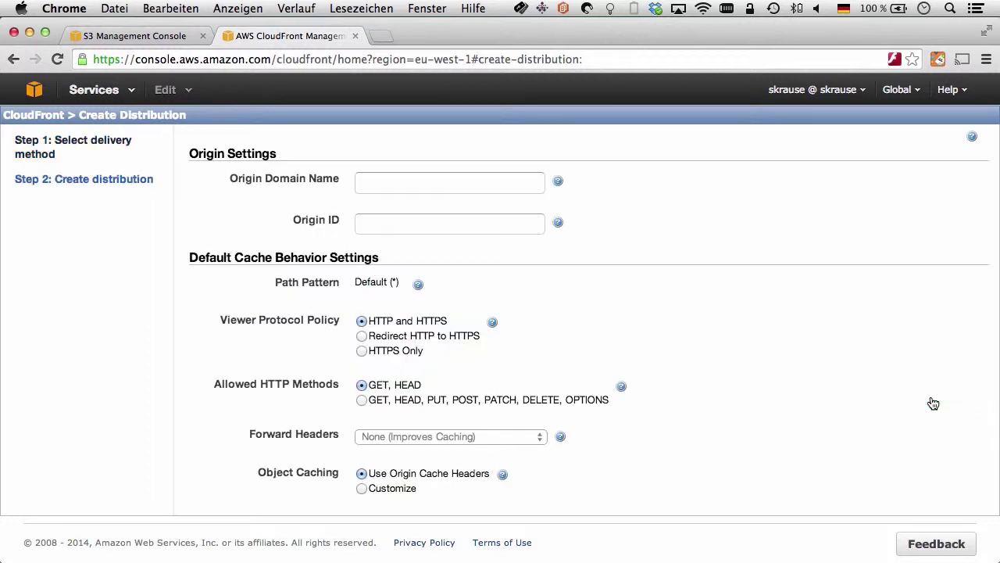
- Set the distribution's origin domain name to the ScanmyfridgeLB elastic load balancer
left_click(420, 178)
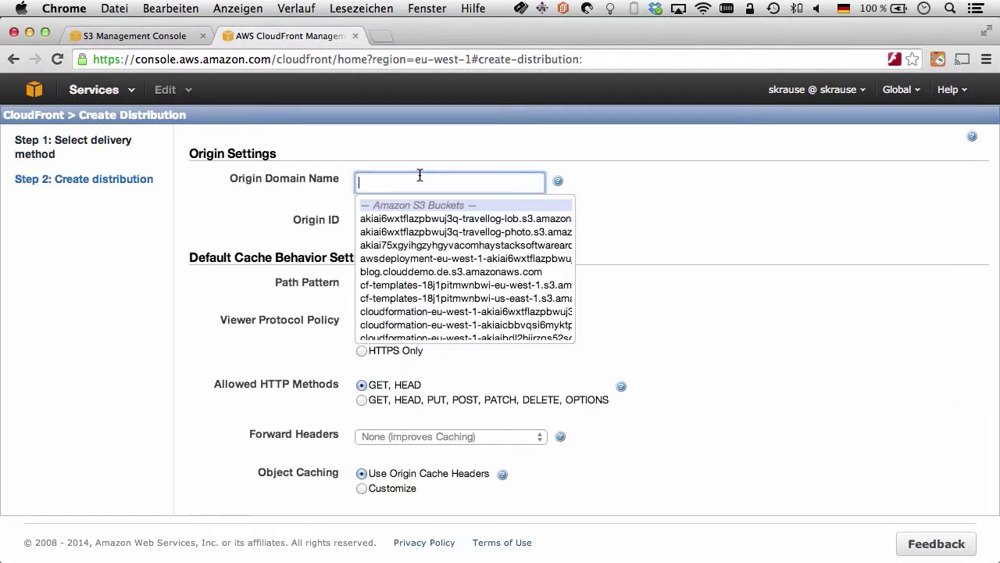
scroll(422, 226, "down", 1)
scroll(423, 236, "down", 10)
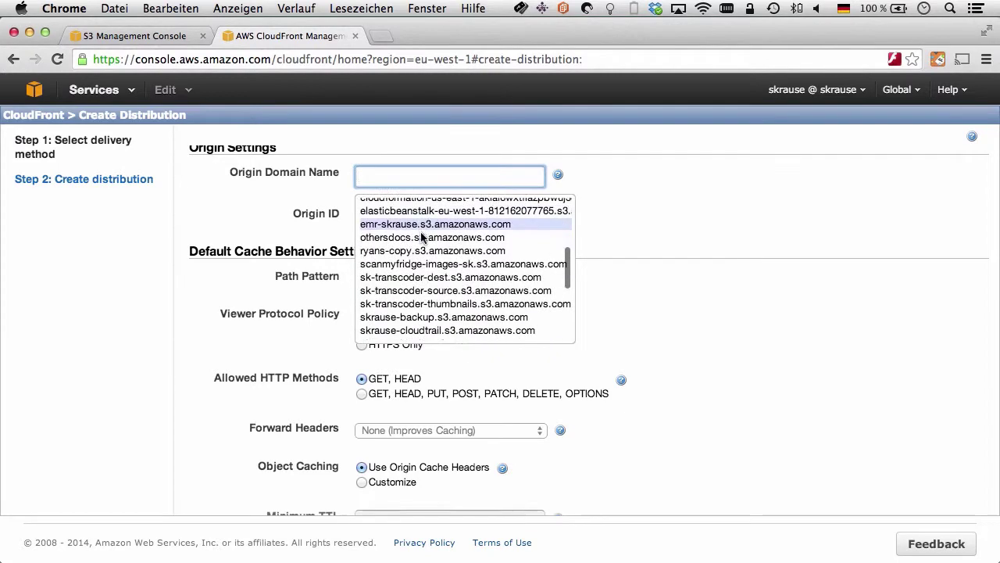
scroll(422, 236, "down", 5)
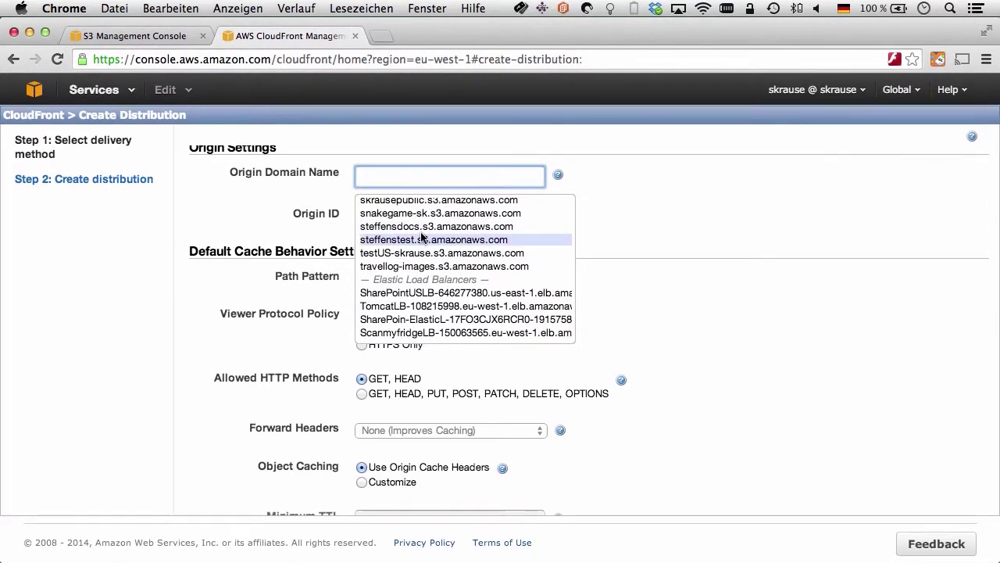
scroll(384, 266, "up", 1)
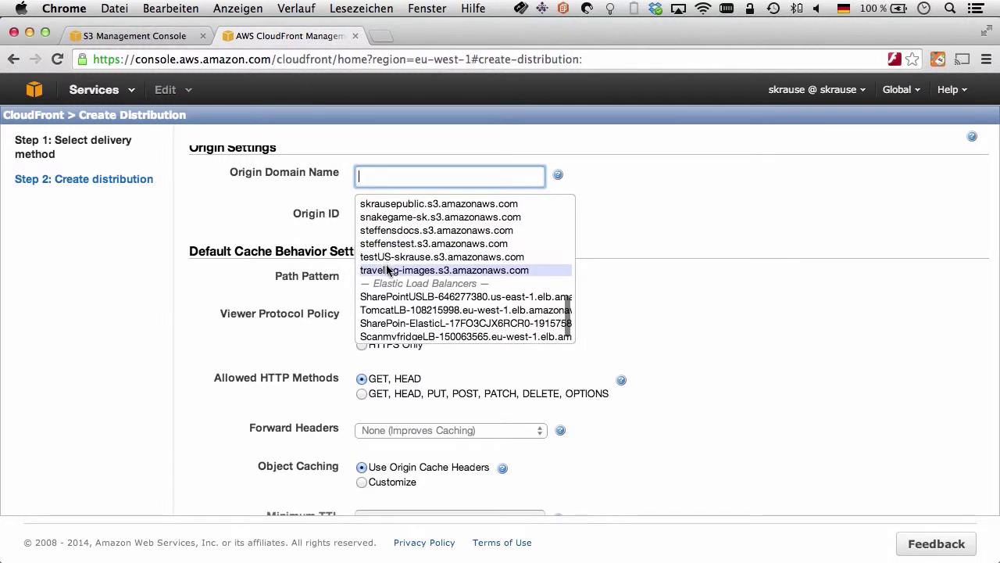
left_click(413, 338)
left_click(414, 338)
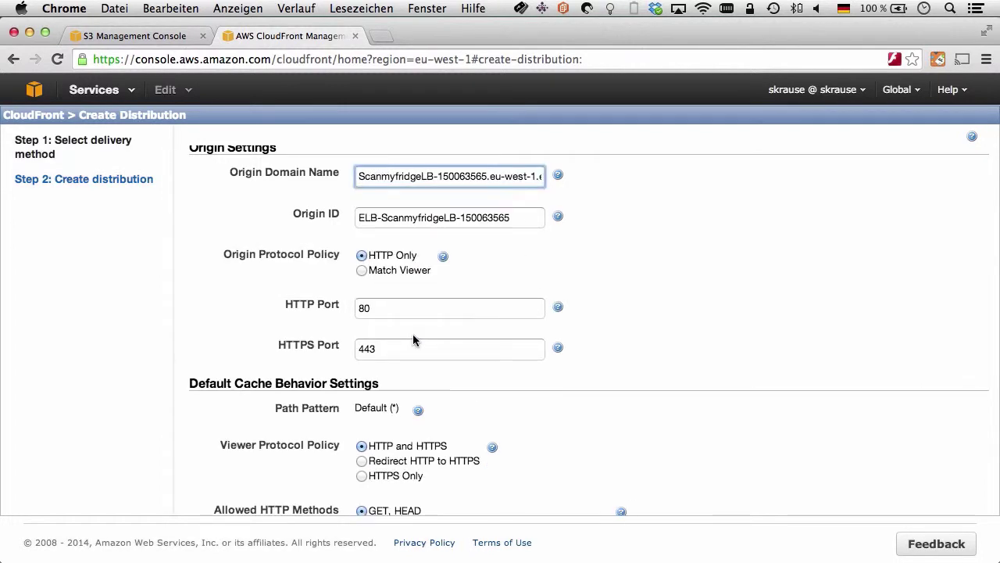
- Allow GET, HEAD, PUT, POST, PATCH, DELETE and OPTIONS methods in the default cache behavior and forward all headers
scroll(361, 408, "down", 5)
left_click(361, 406)
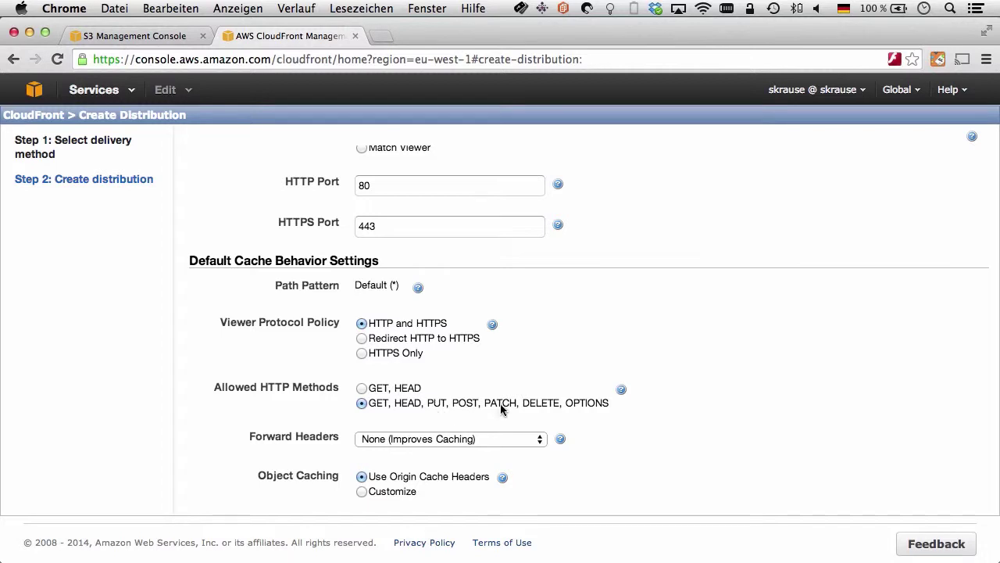
scroll(501, 408, "down", 1)
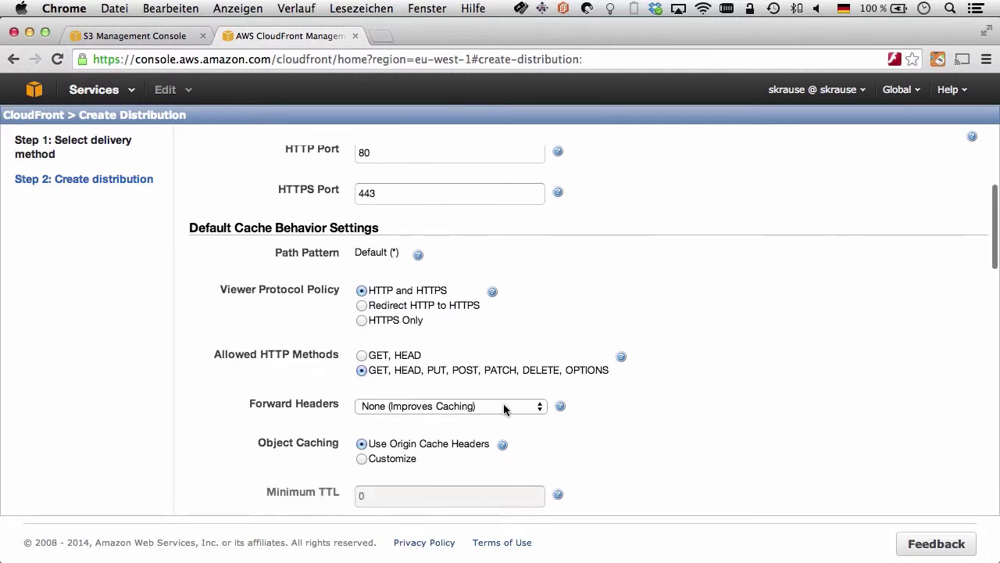
left_click(426, 408)
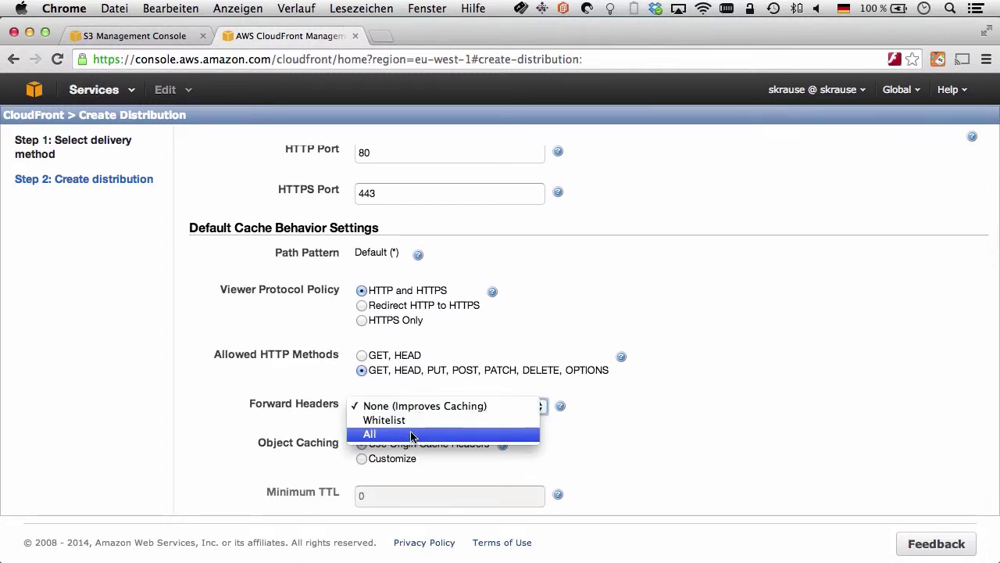
left_click(414, 436)
scroll(472, 409, "down", 5)
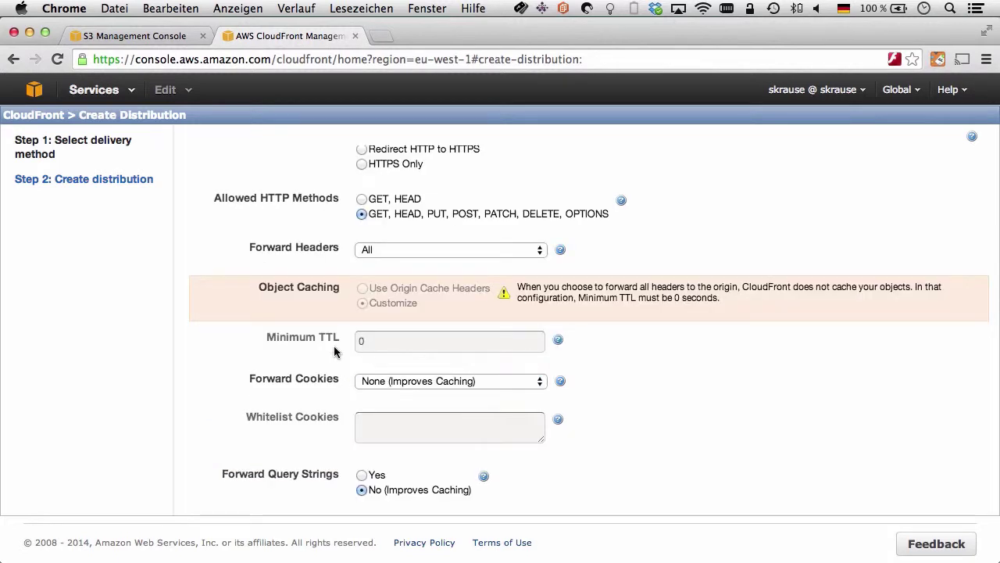
scroll(432, 360, "down", 1)
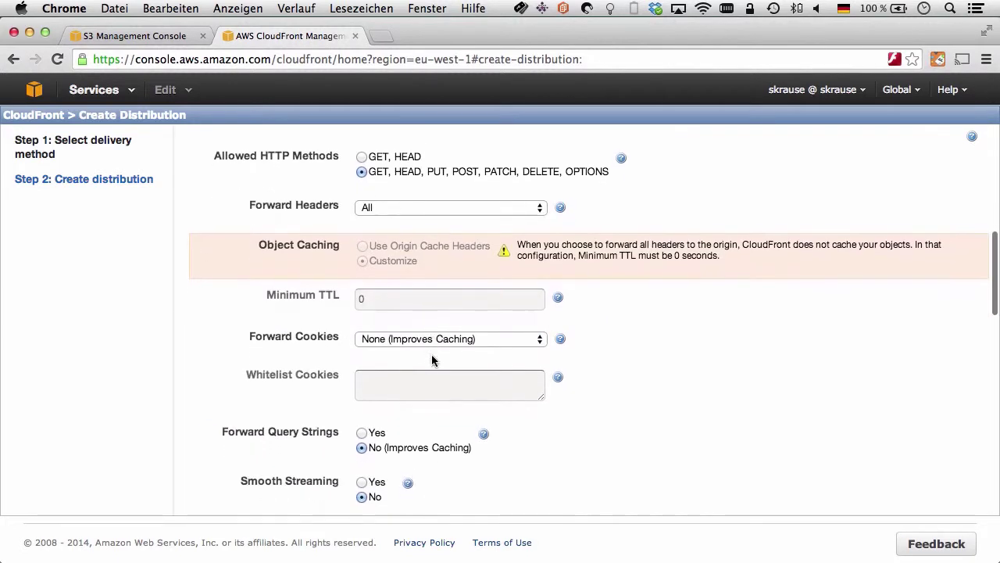
- Forward all cookies and enable forwarding of query strings in the distribution's default cache behavior
left_click(434, 339)
left_click(419, 367)
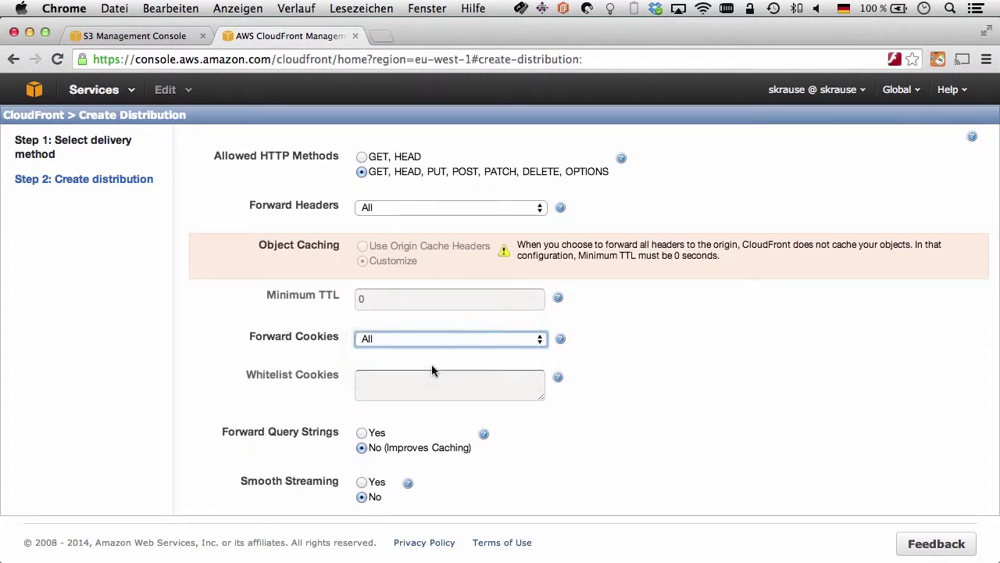
scroll(542, 375, "down", 2)
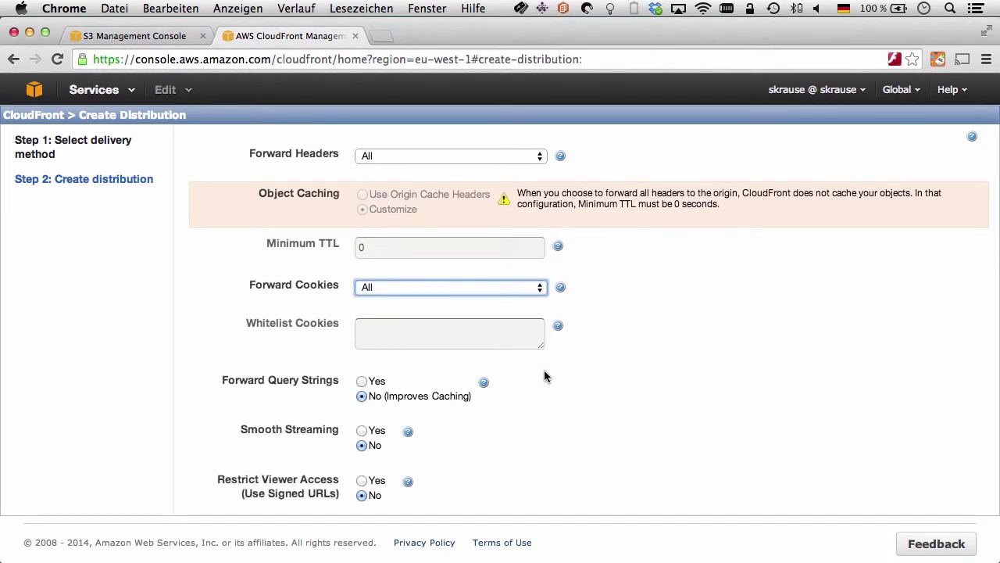
scroll(545, 376, "down", 1)
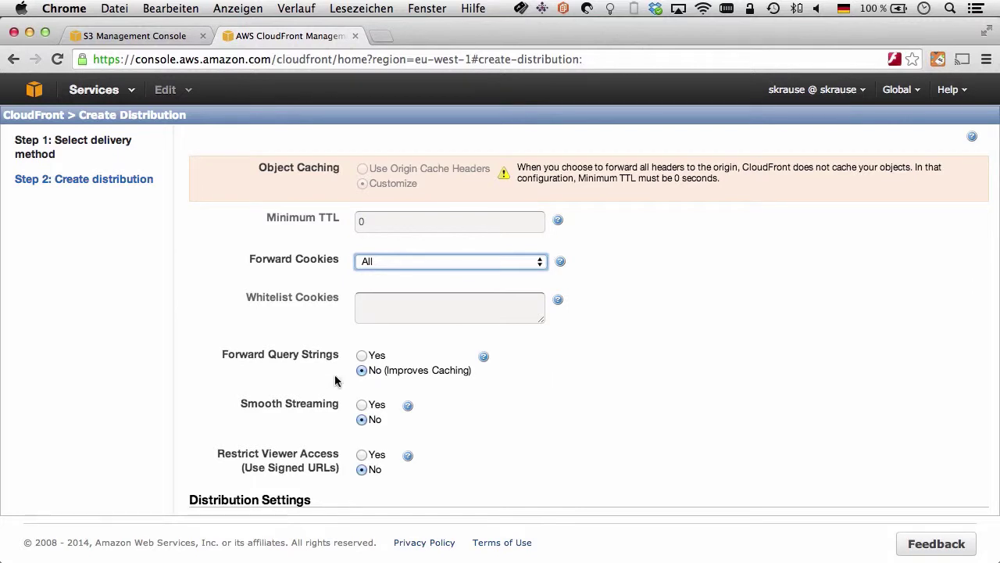
left_click(362, 356)
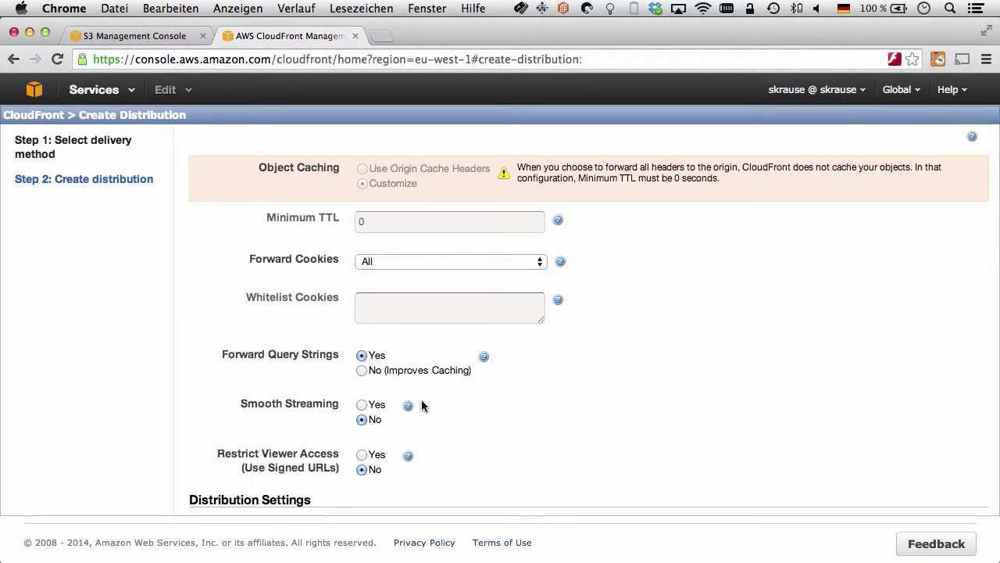
scroll(422, 375, "down", 5)
left_click(435, 283)
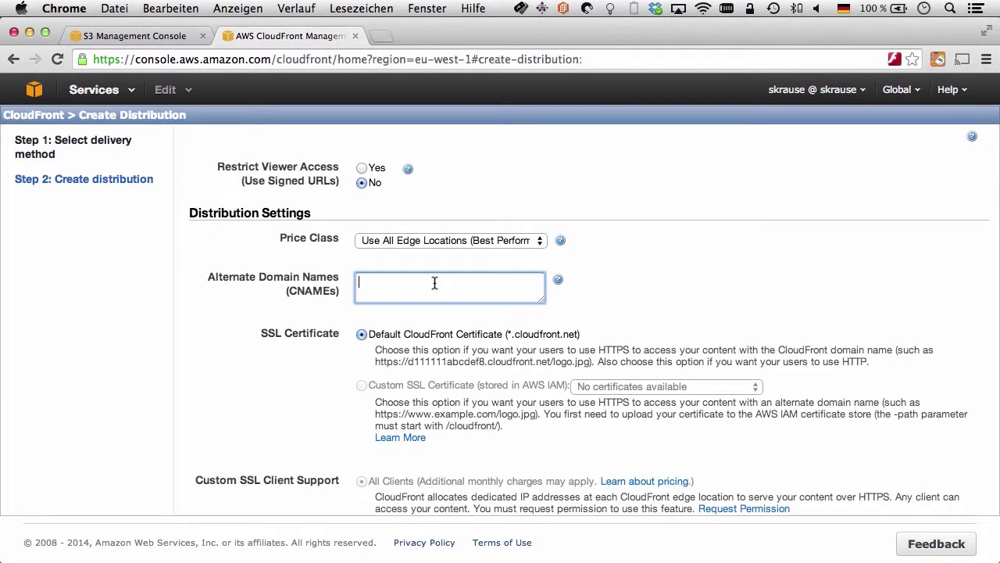
type("www.scanmyfr")
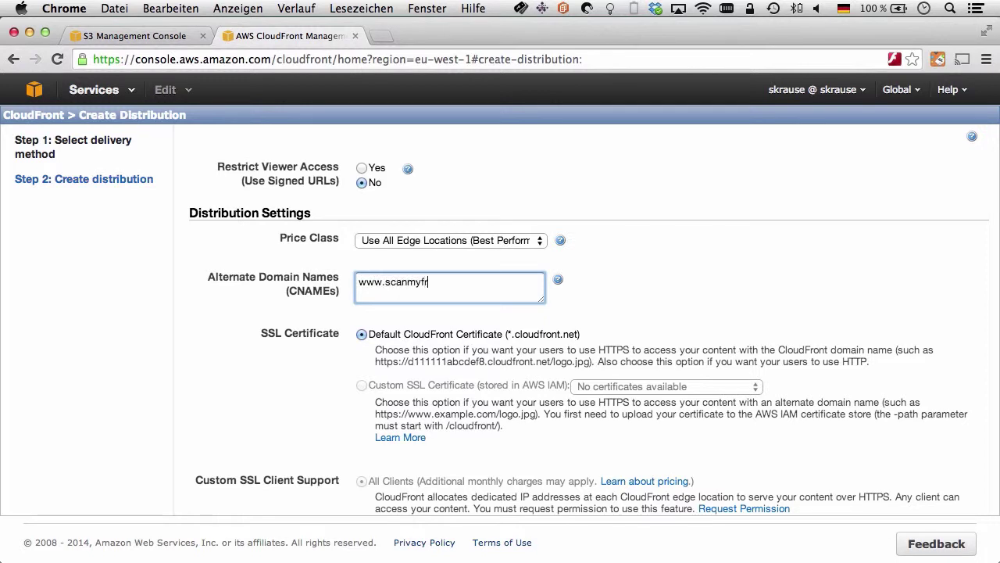
type("idge.de")
left_click(517, 347)
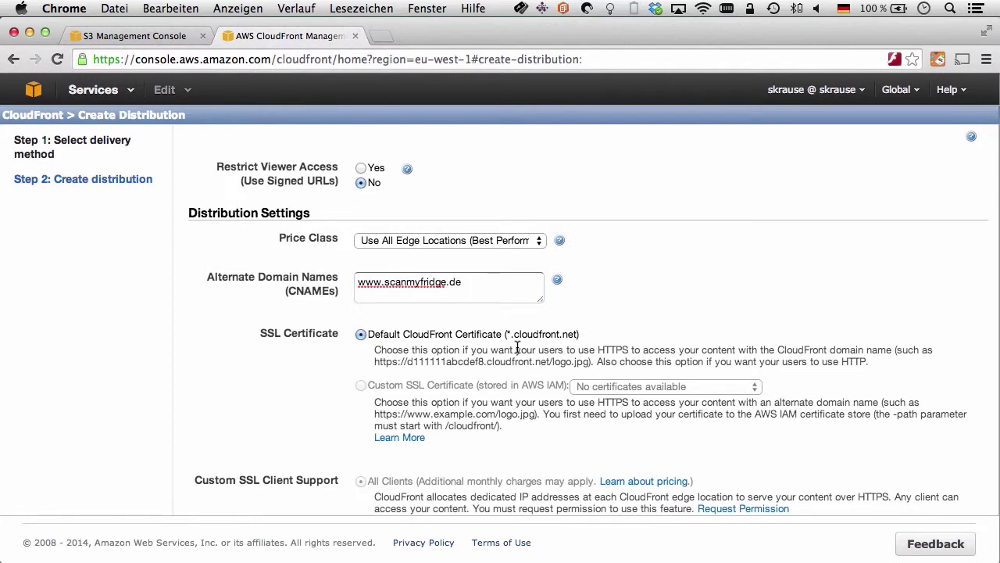
- Set the default root object to index.html and create the distribution
scroll(516, 349, "down", 3)
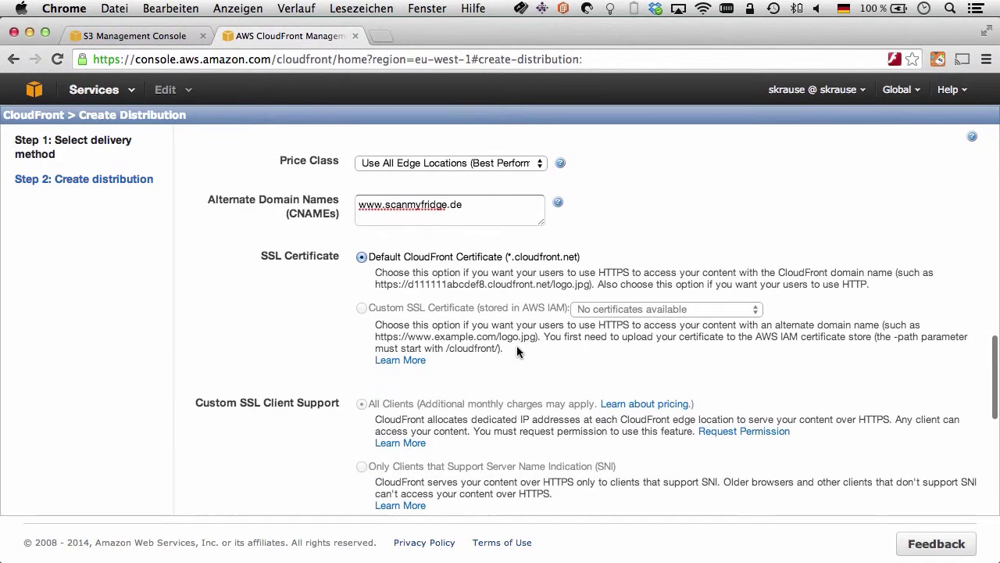
scroll(517, 351, "down", 8)
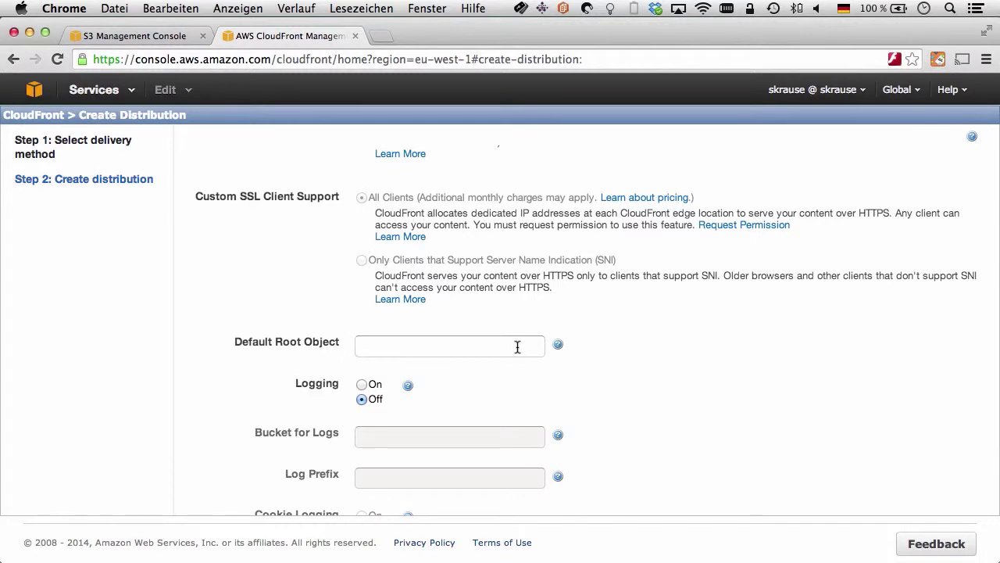
scroll(517, 347, "down", 1)
left_click(500, 320)
type("index.html")
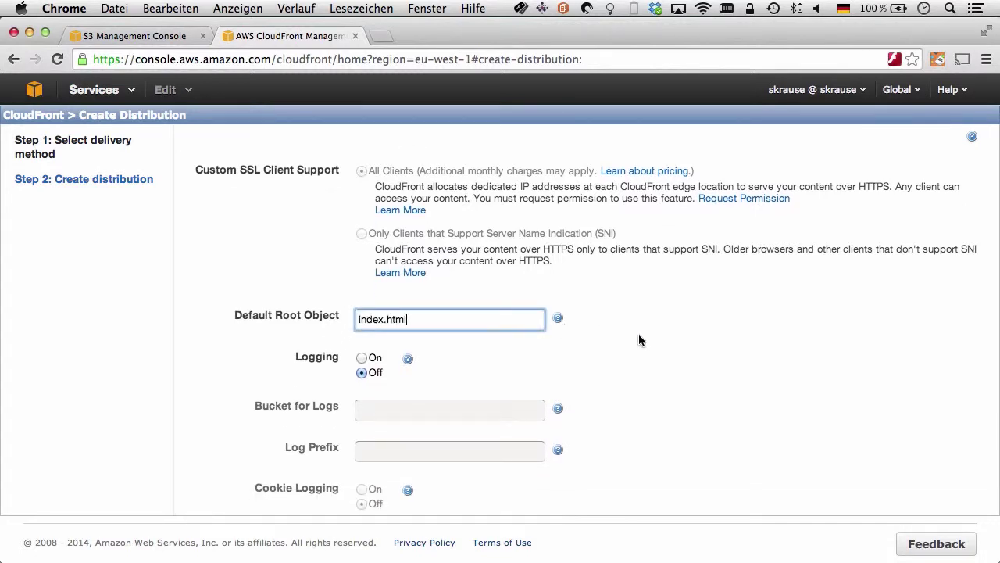
scroll(608, 346, "down", 6)
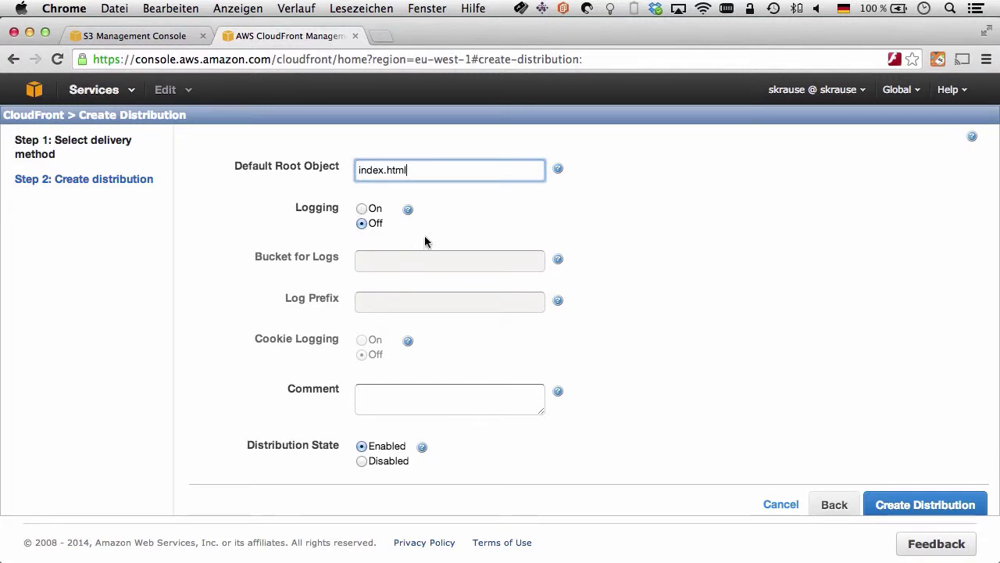
scroll(552, 376, "up", 1)
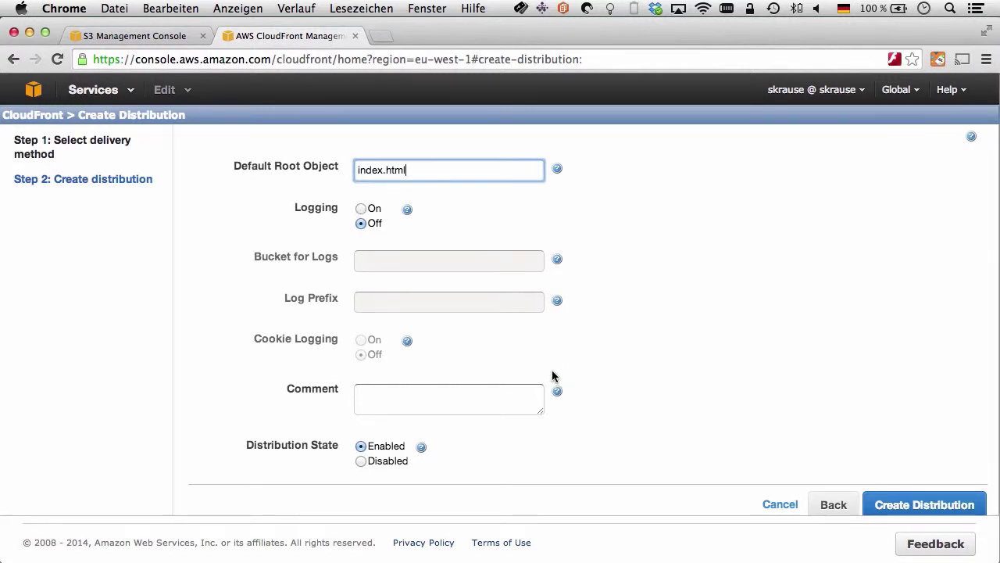
left_click(906, 509)
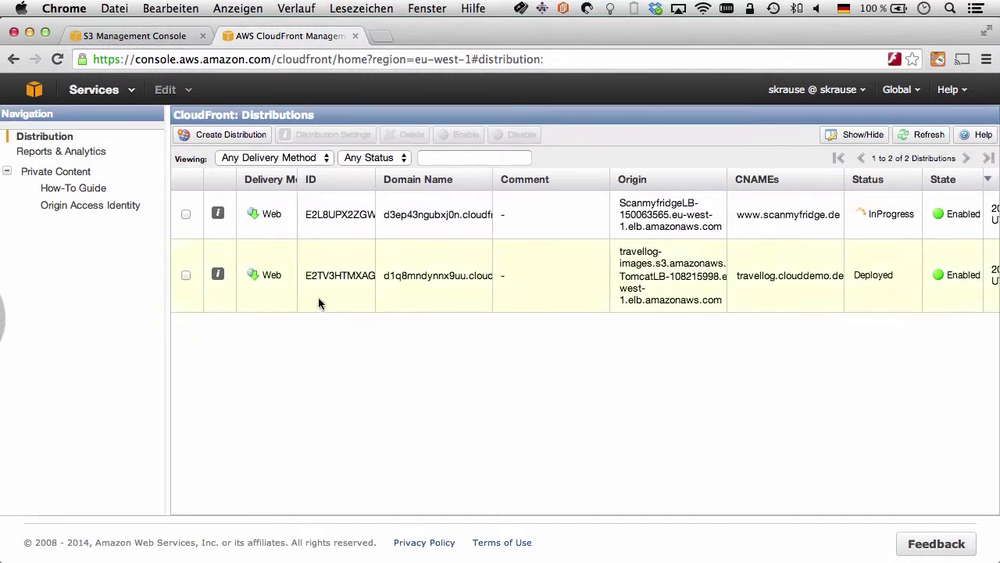
left_click(189, 209)
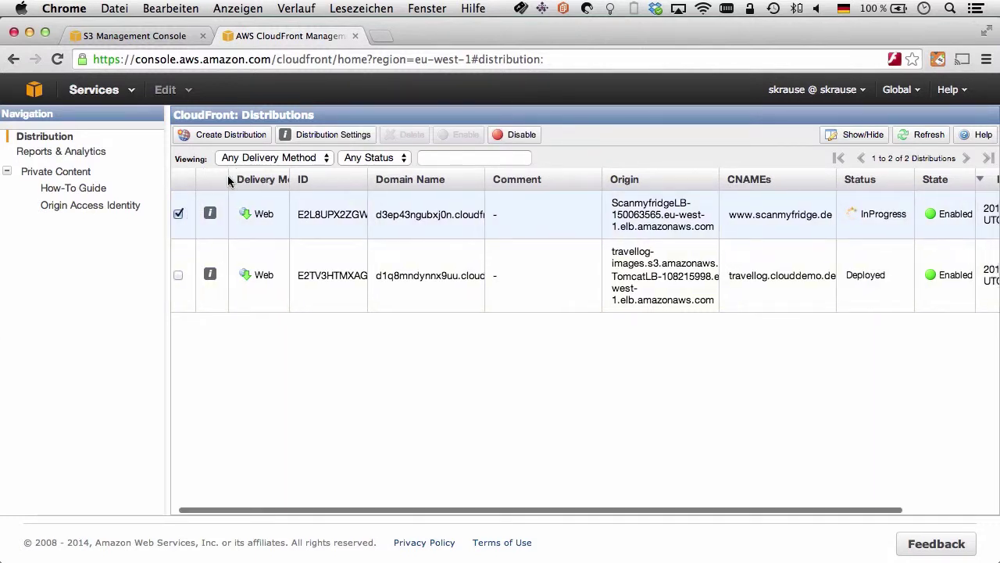
left_click(325, 136)
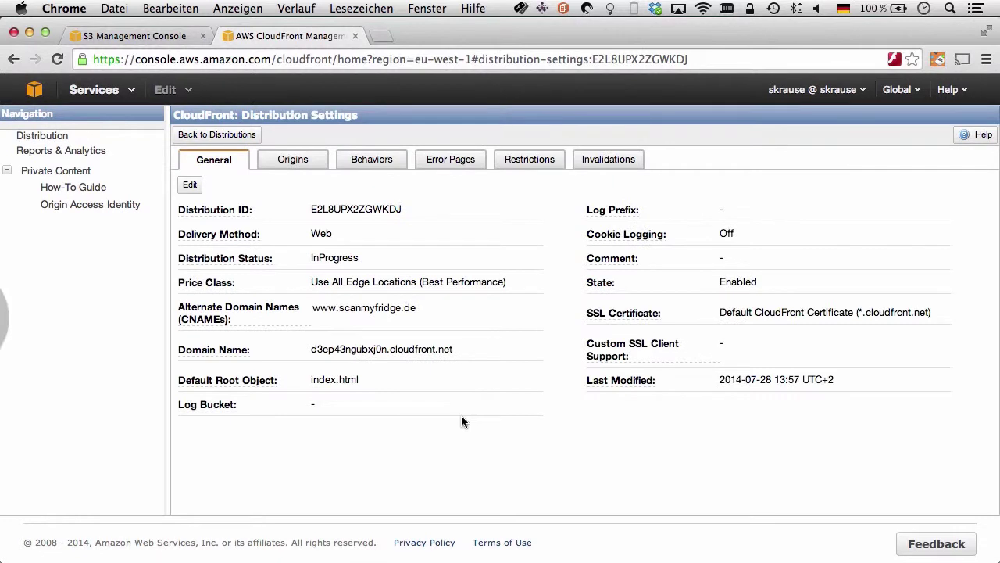
left_click(294, 161)
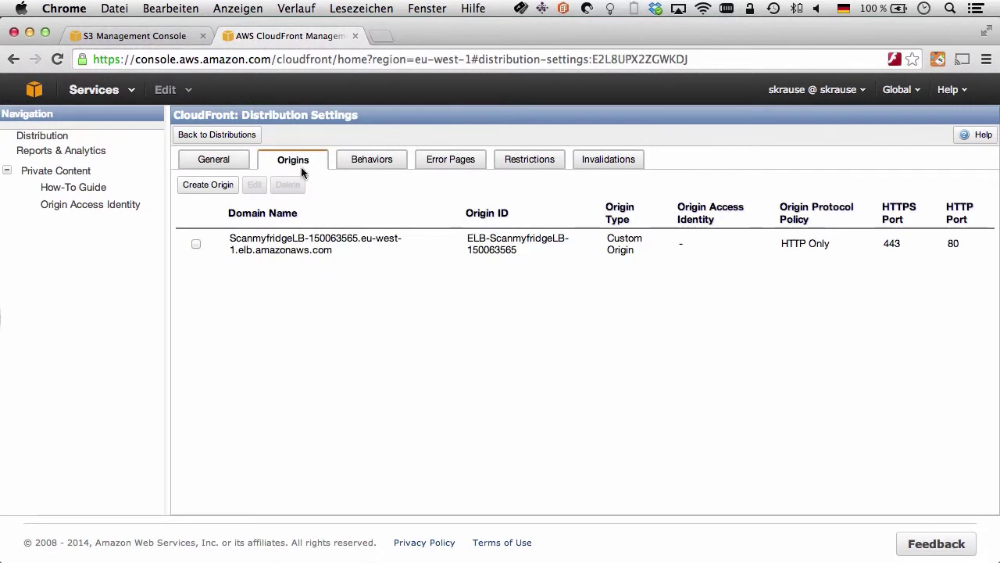
- Add the S3 bucket scanmyfridge-images-sk.s3.amazonaws.com as a second origin and select it in the origins list
left_click(207, 186)
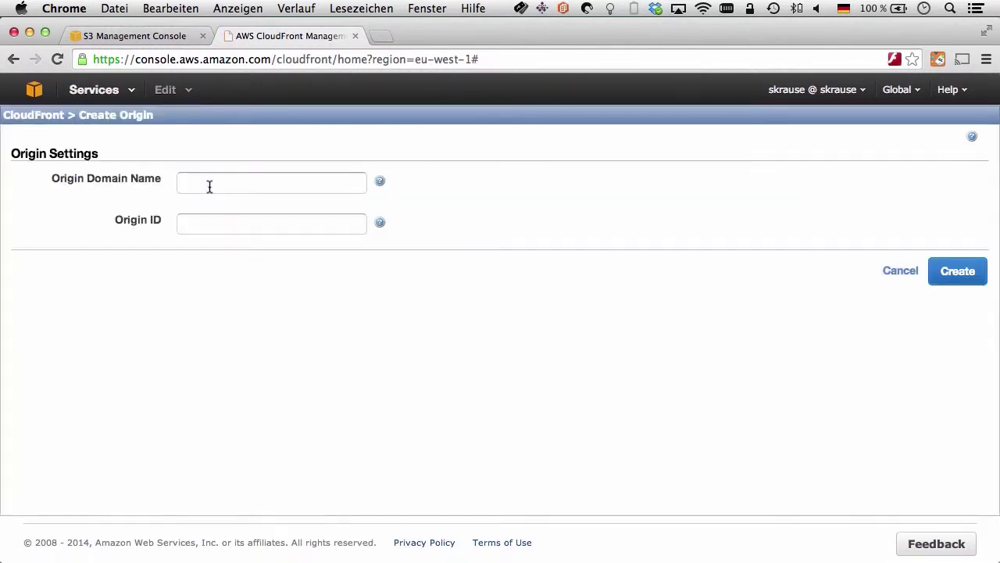
left_click(209, 184)
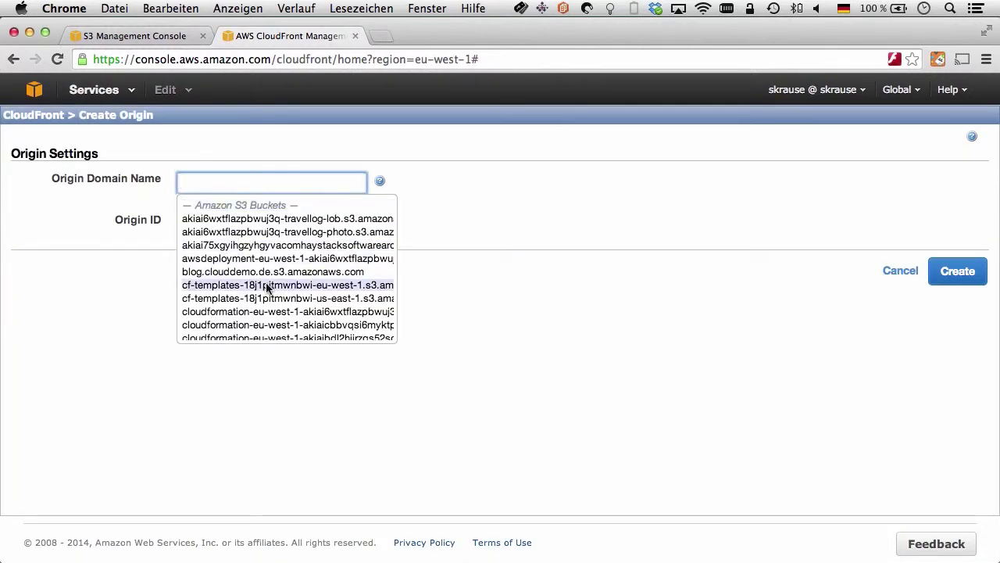
scroll(258, 293, "down", 3)
scroll(272, 304, "down", 3)
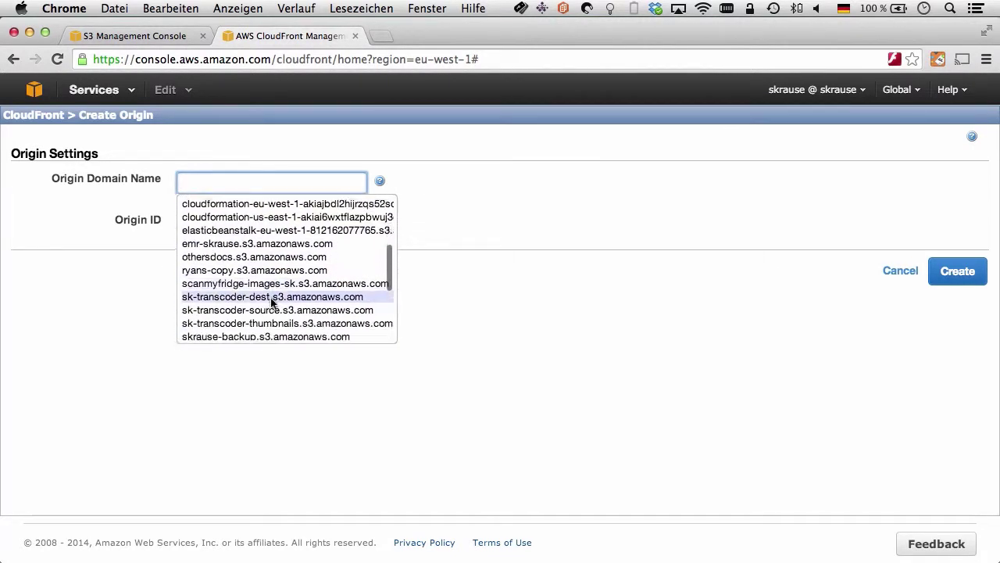
left_click(268, 273)
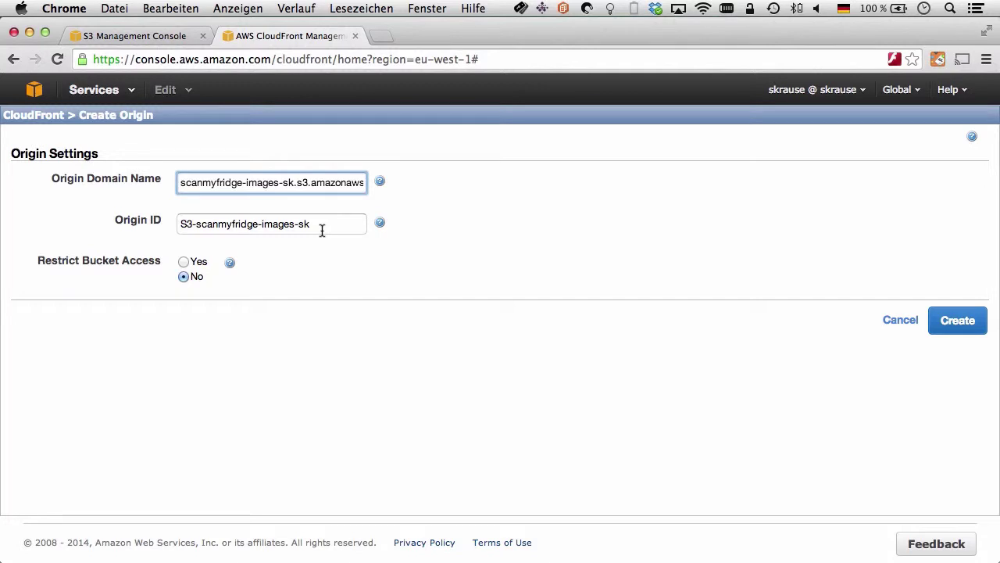
left_click(968, 329)
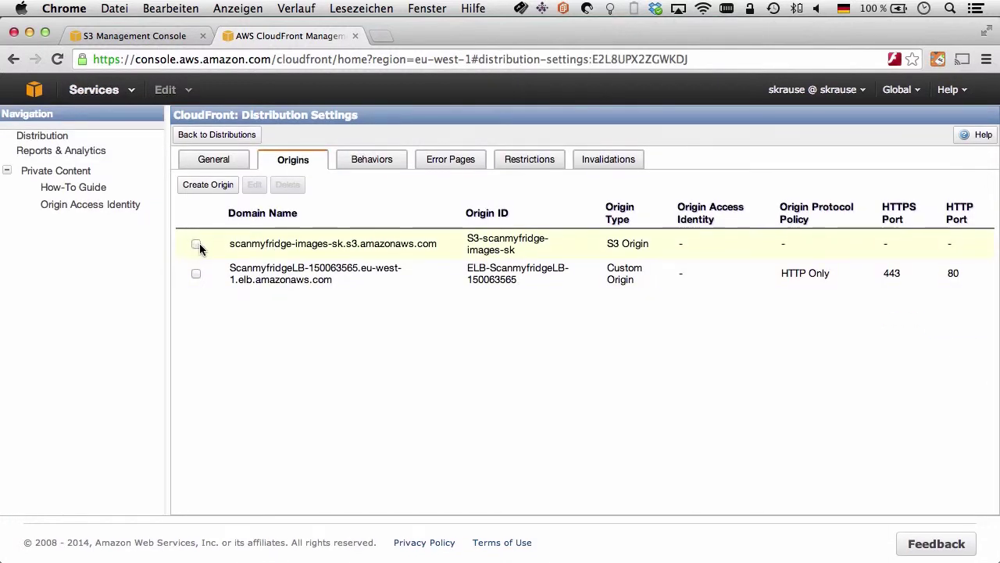
left_click(197, 243)
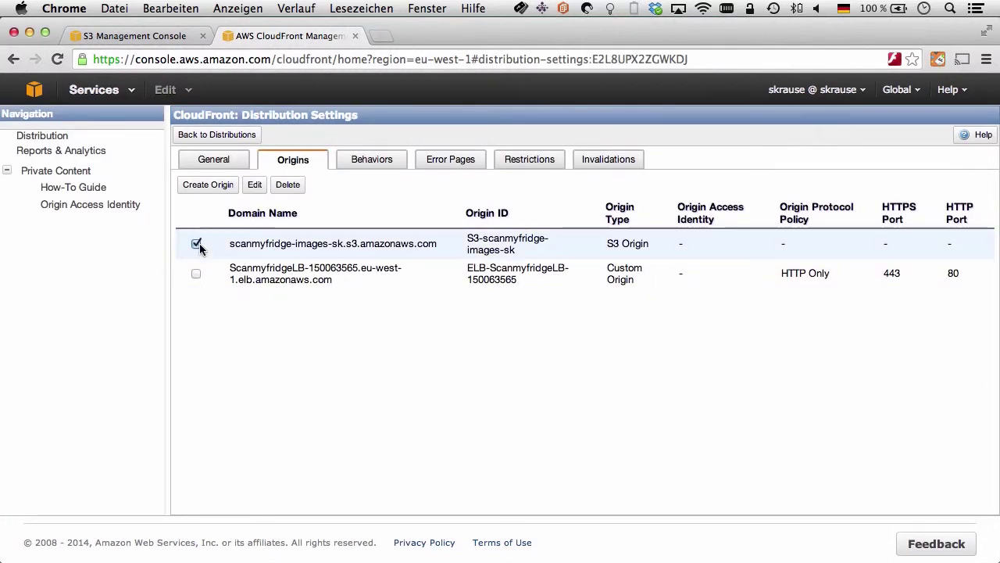
- Start a new cache behavior with path pattern *.png and S3-scanmyfridge-images-sk as its origin
left_click(383, 162)
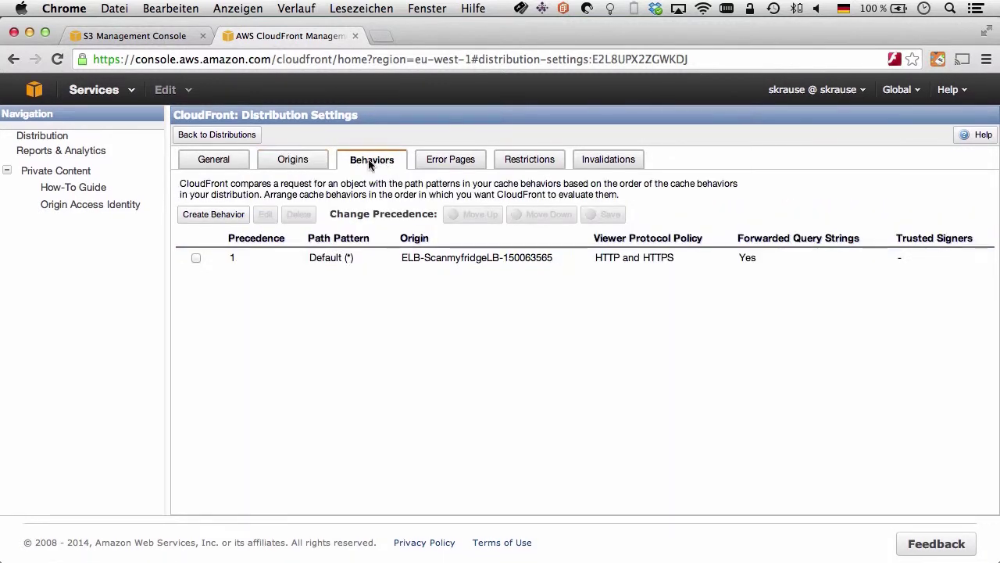
left_click(211, 215)
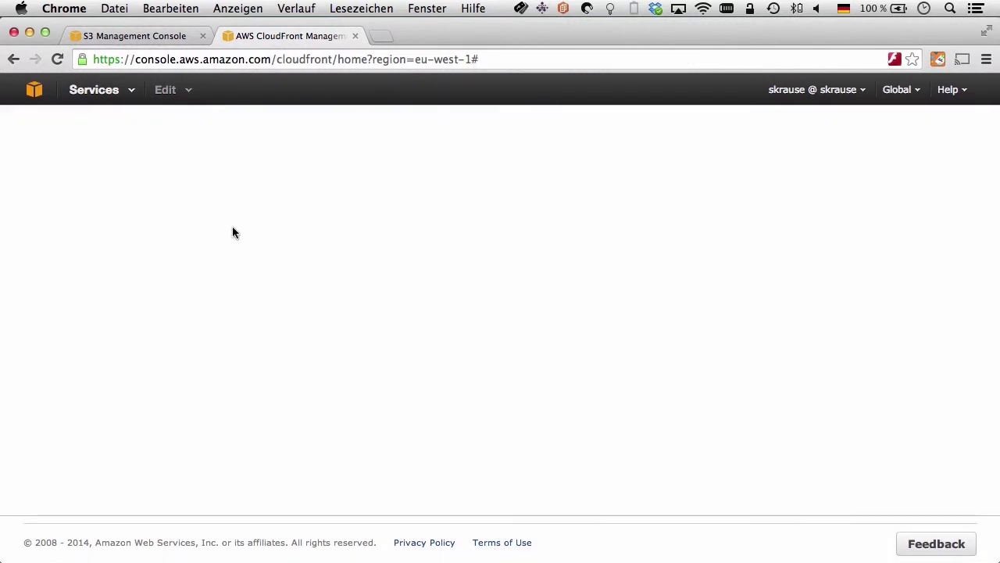
left_click(219, 180)
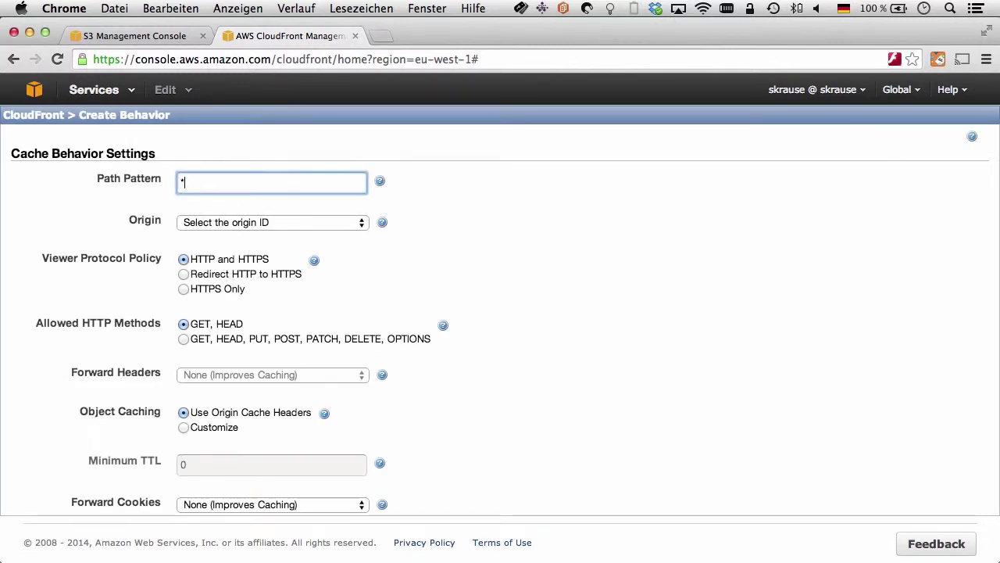
type("*.png")
left_click(251, 222)
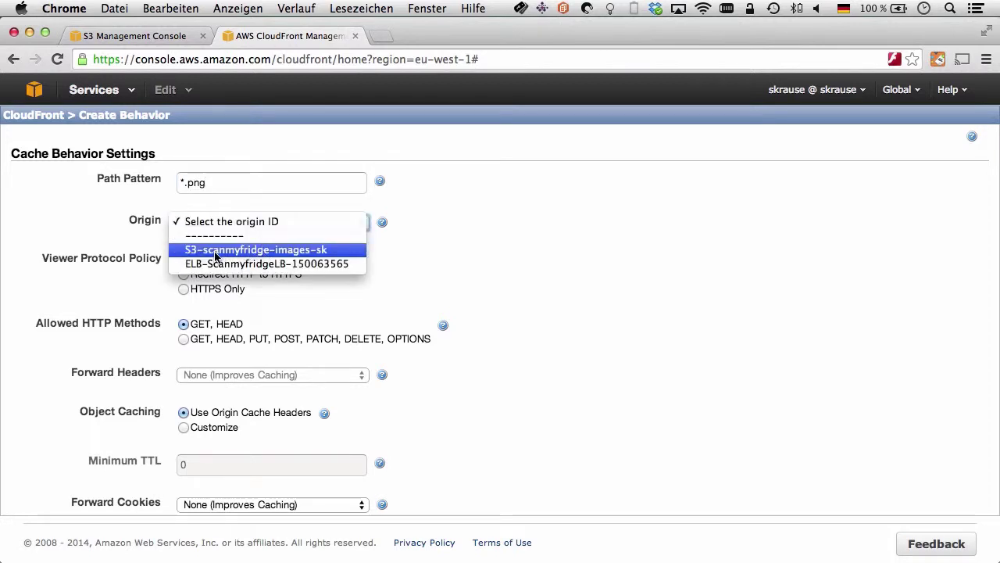
left_click(215, 252)
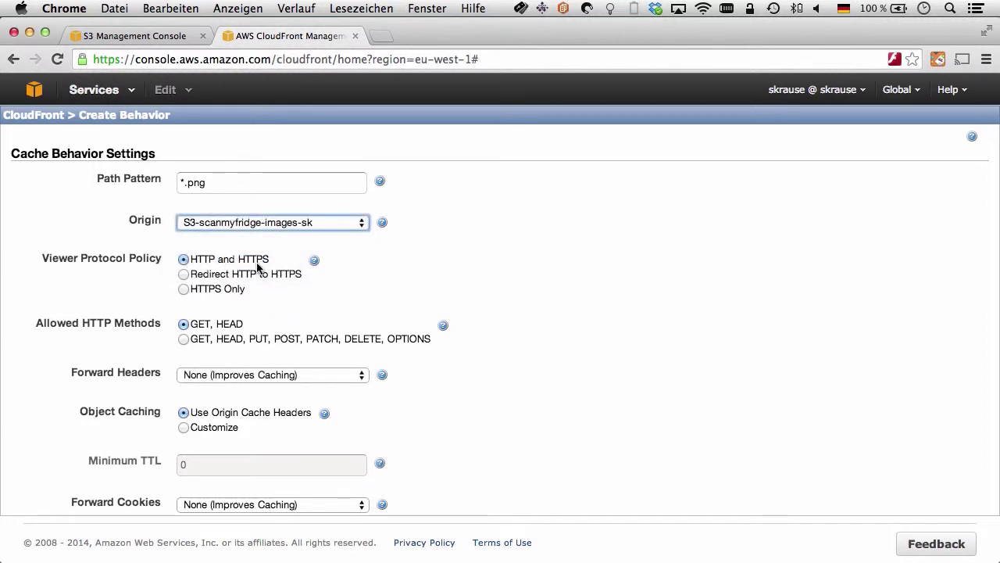
- Customize the *.png behavior's object caching with a minimum TTL of 300 and create the behavior
scroll(265, 292, "down", 2)
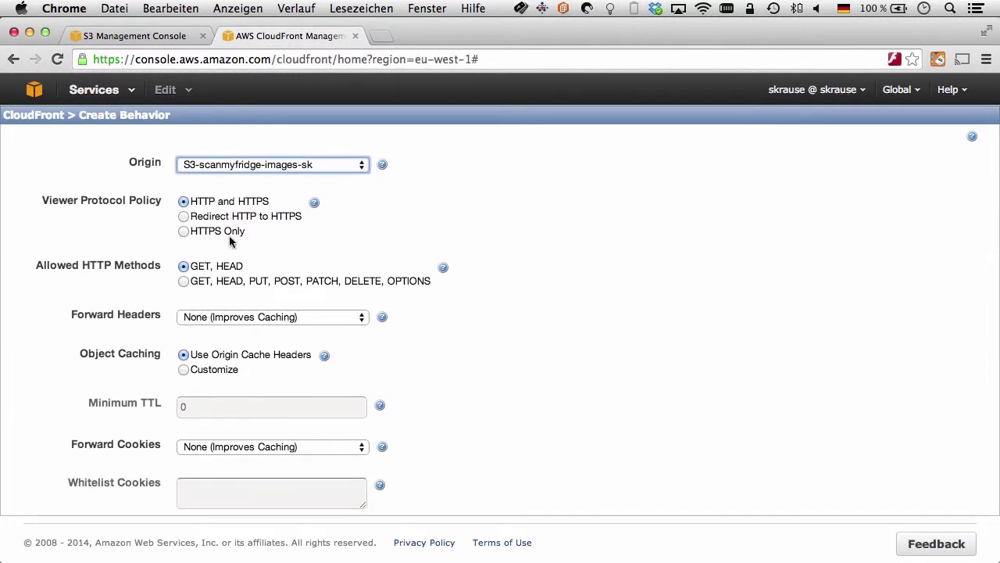
scroll(229, 235, "down", 2)
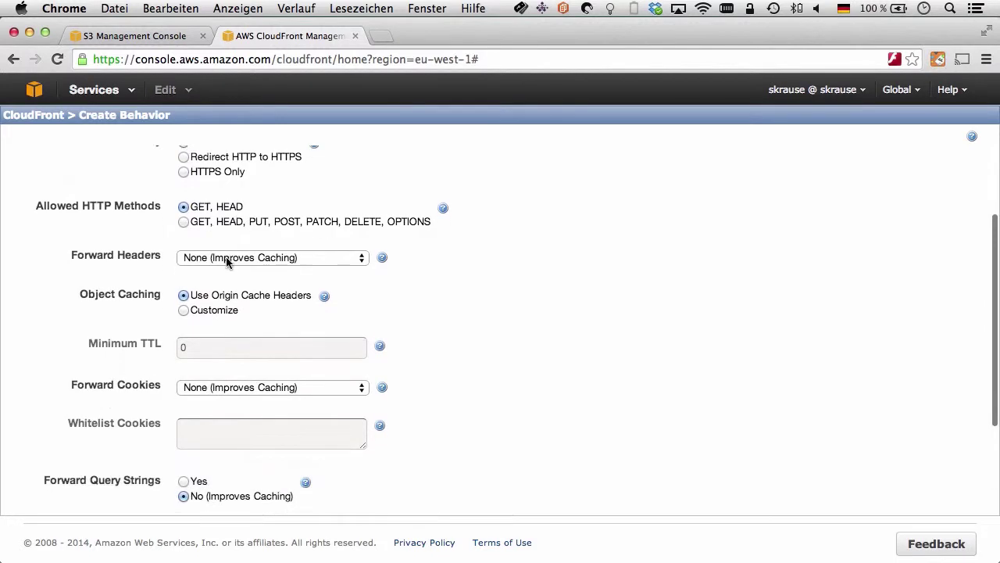
left_click(216, 309)
scroll(217, 310, "down", 2)
left_click(210, 343)
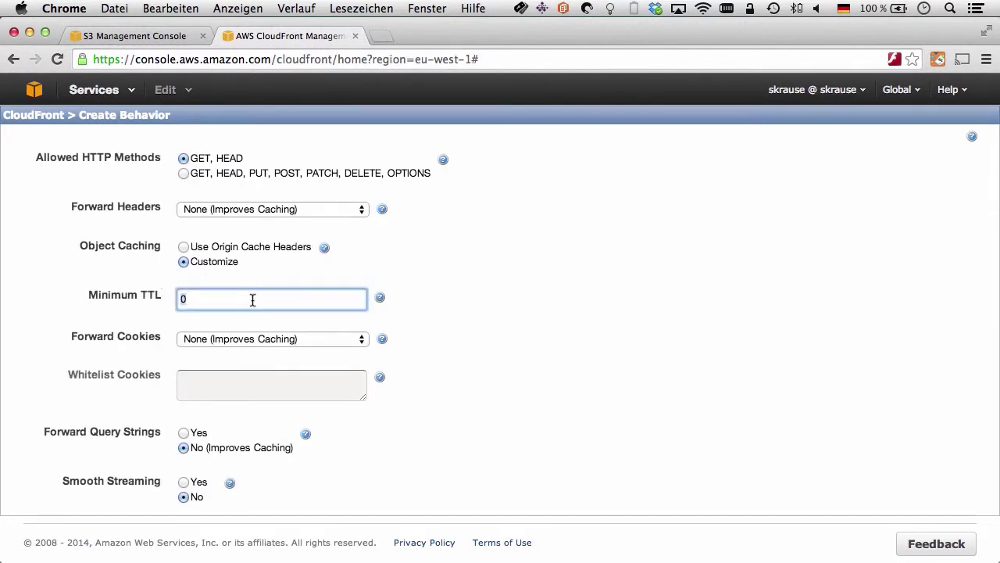
key("BackSpace")
type("300")
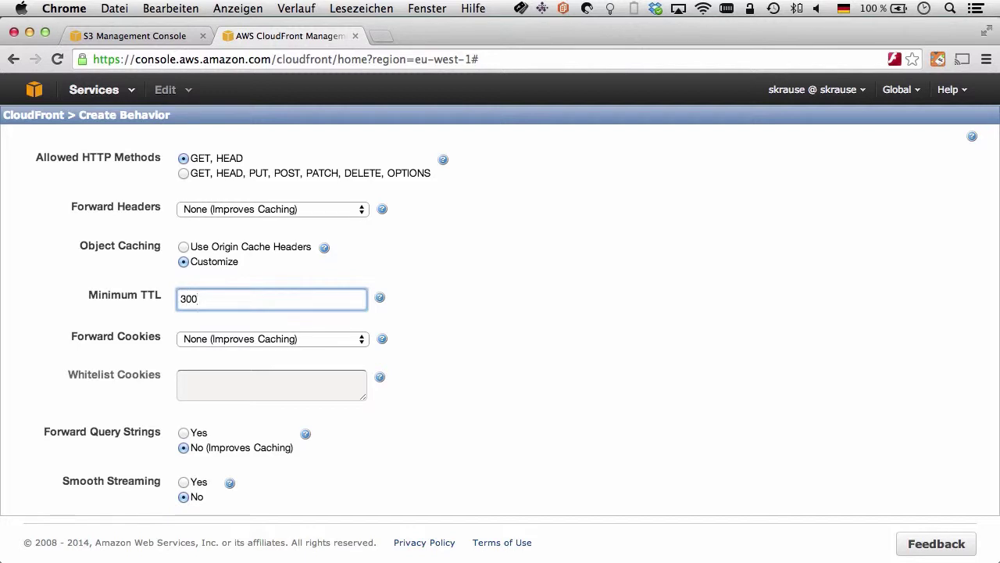
left_click(259, 352)
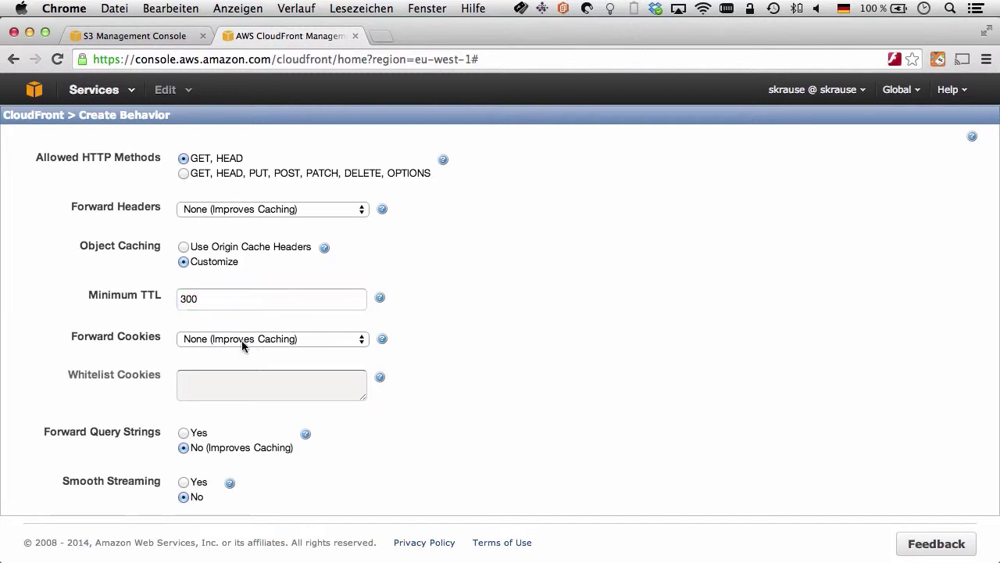
scroll(253, 344, "down", 1)
scroll(252, 351, "down", 2)
scroll(217, 435, "down", 2)
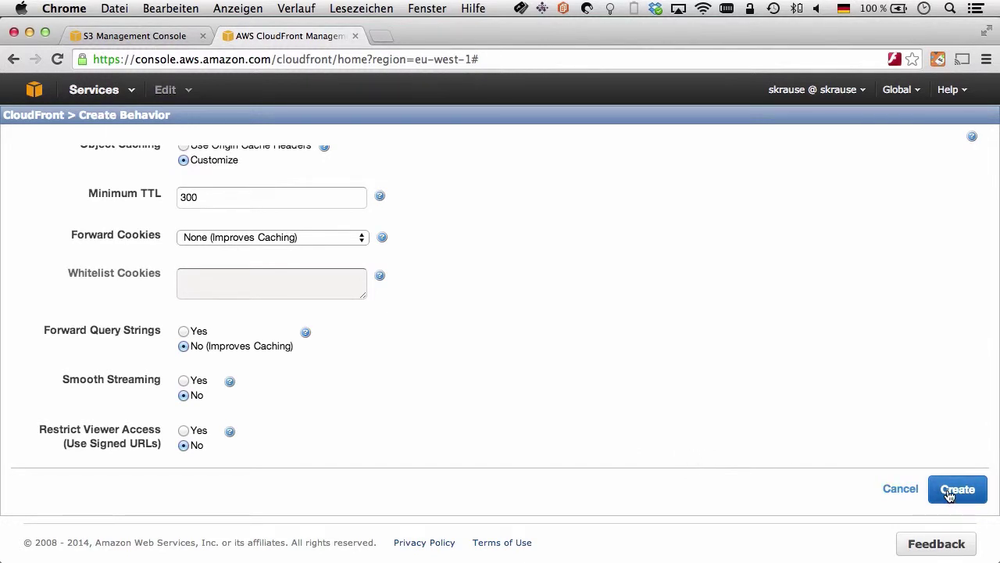
left_click(949, 493)
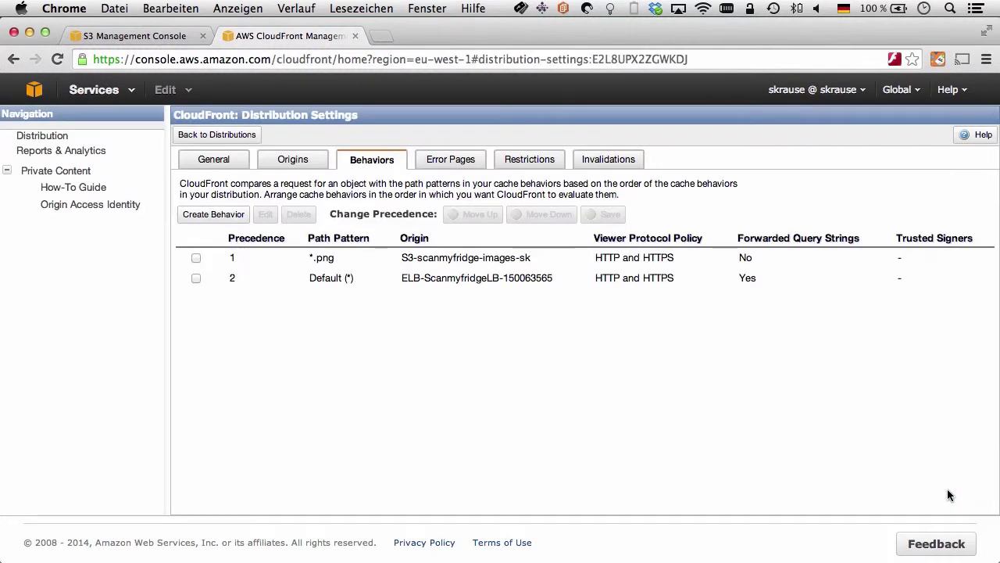
- Start a new cache behavior with path pattern *.css and ELB-ScanmyfridgeLB-150063565 as its origin
left_click(211, 216)
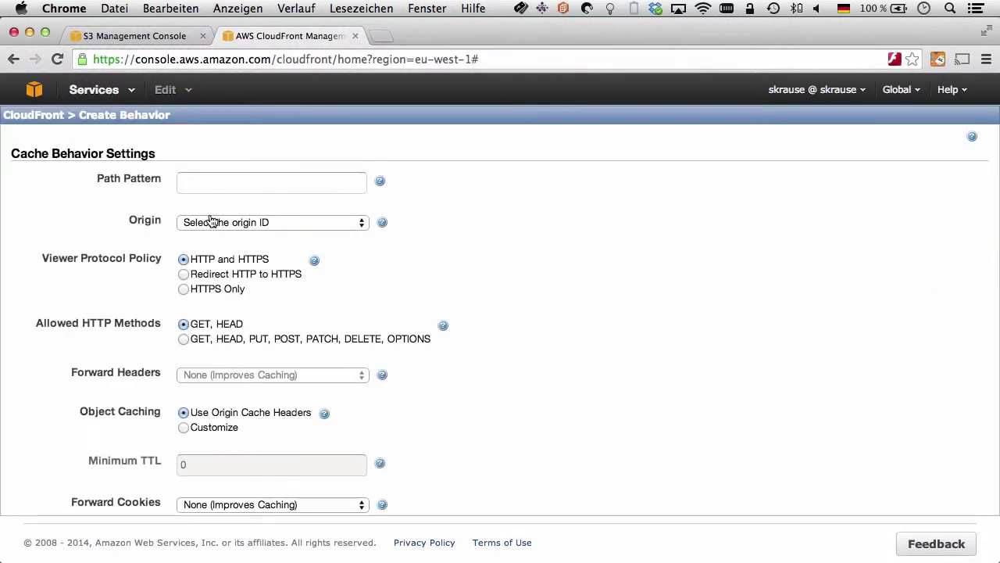
left_click(216, 178)
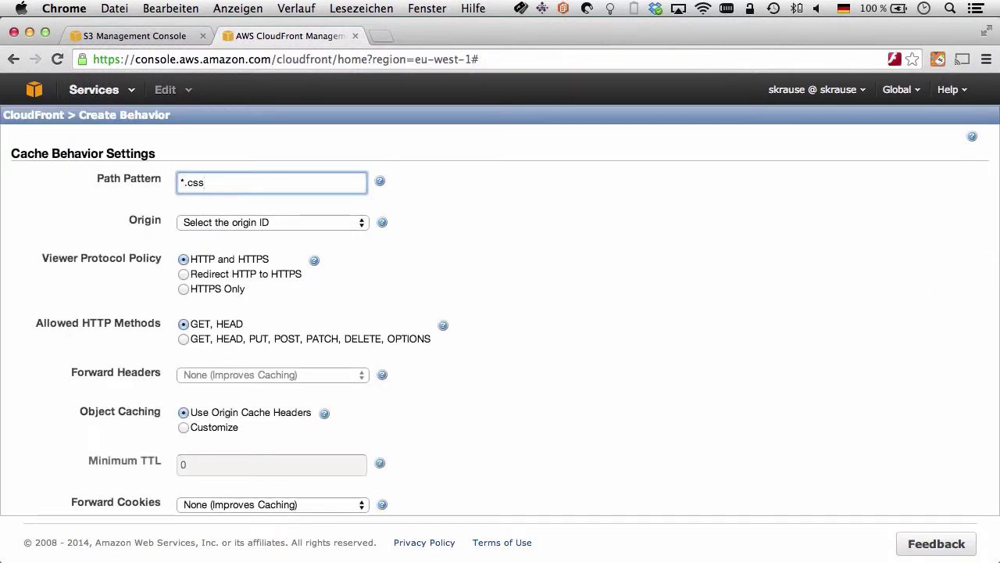
left_click(228, 220)
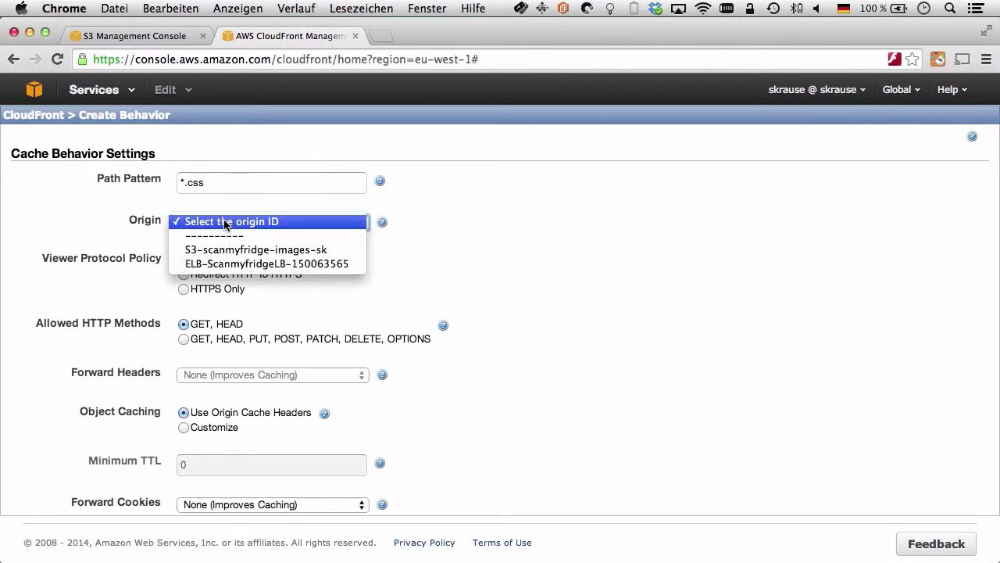
left_click(239, 266)
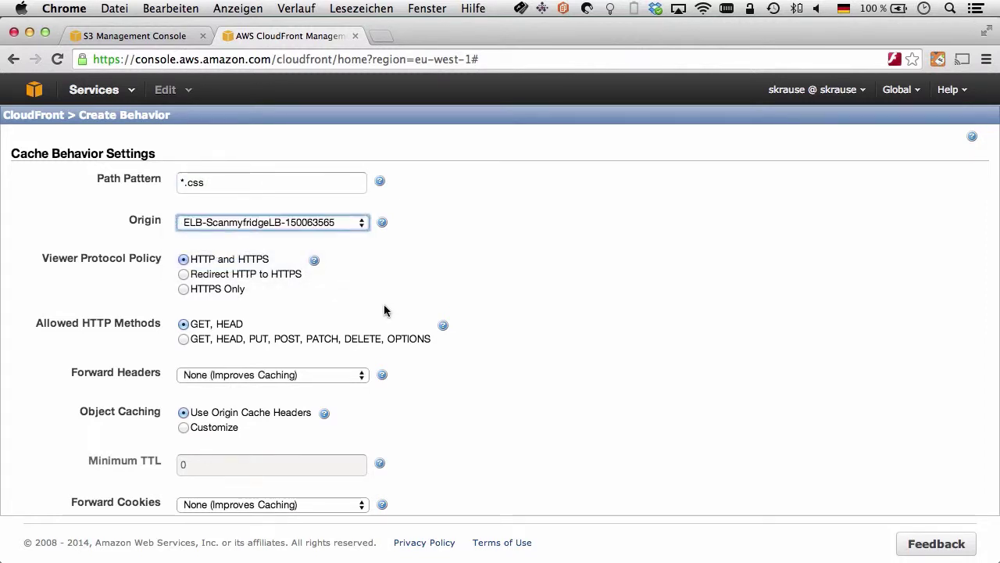
- Customize the *.css behavior's object caching with a minimum TTL of 300 and create the behavior
scroll(233, 290, "down", 2)
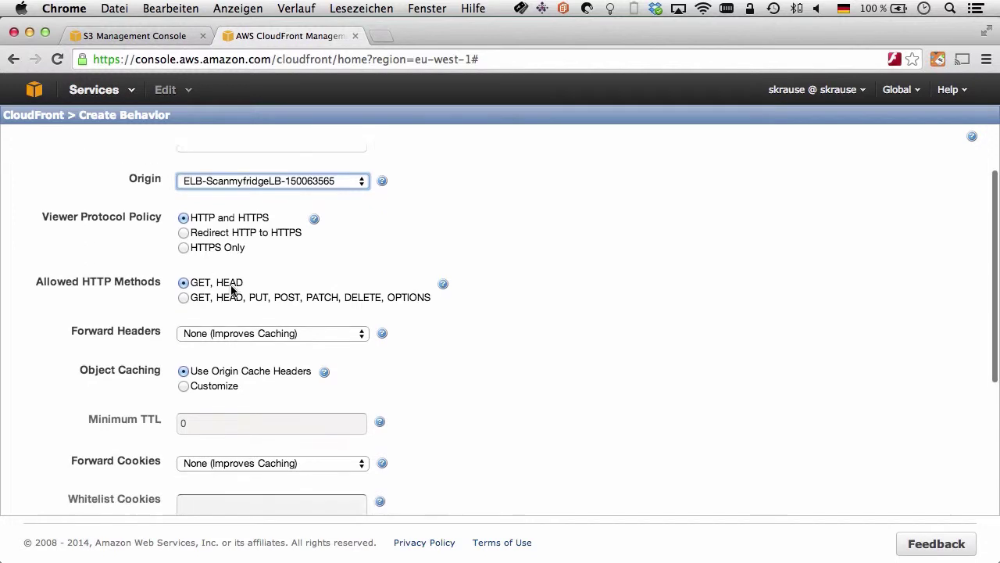
scroll(215, 290, "down", 2)
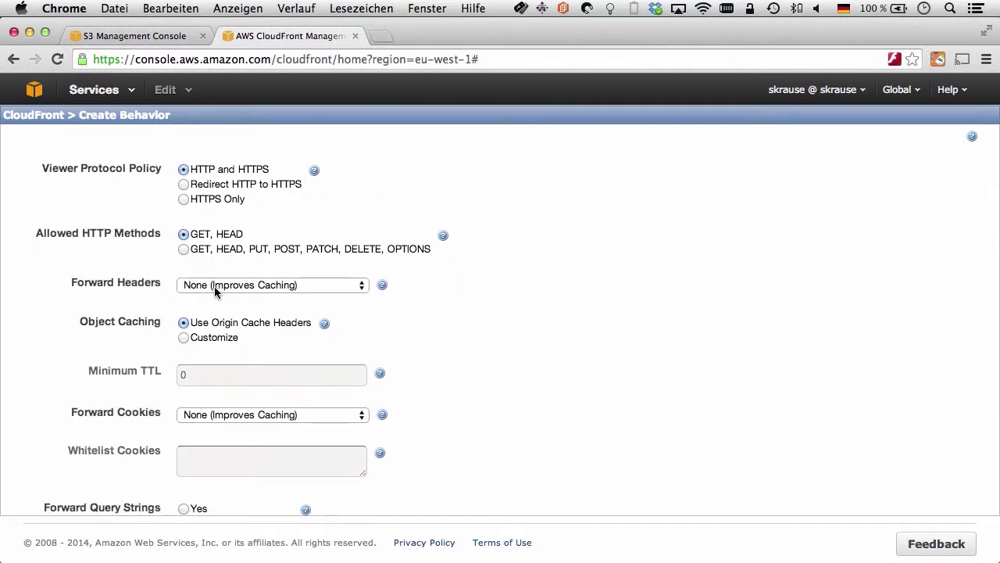
left_click(212, 340)
left_click(217, 373)
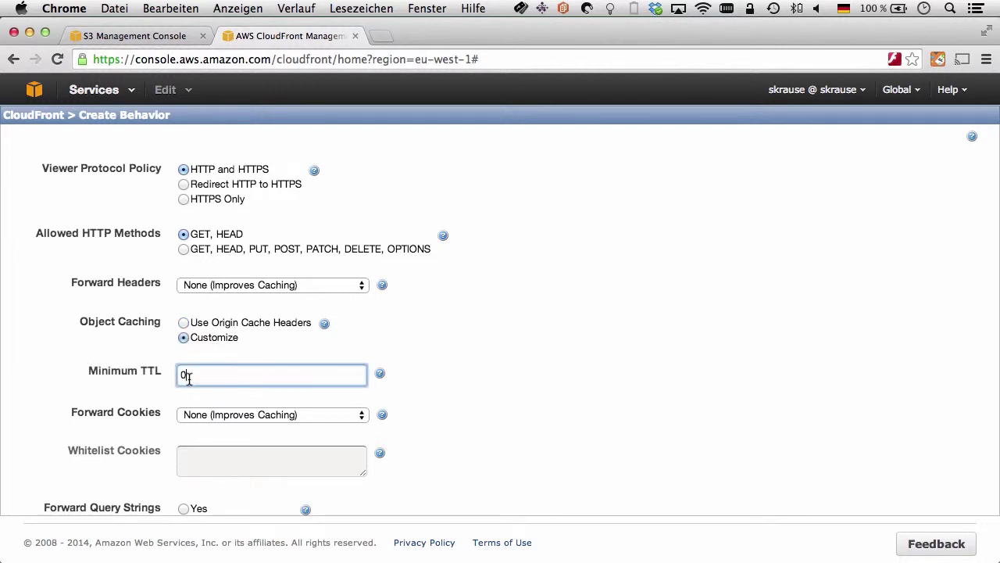
type("300")
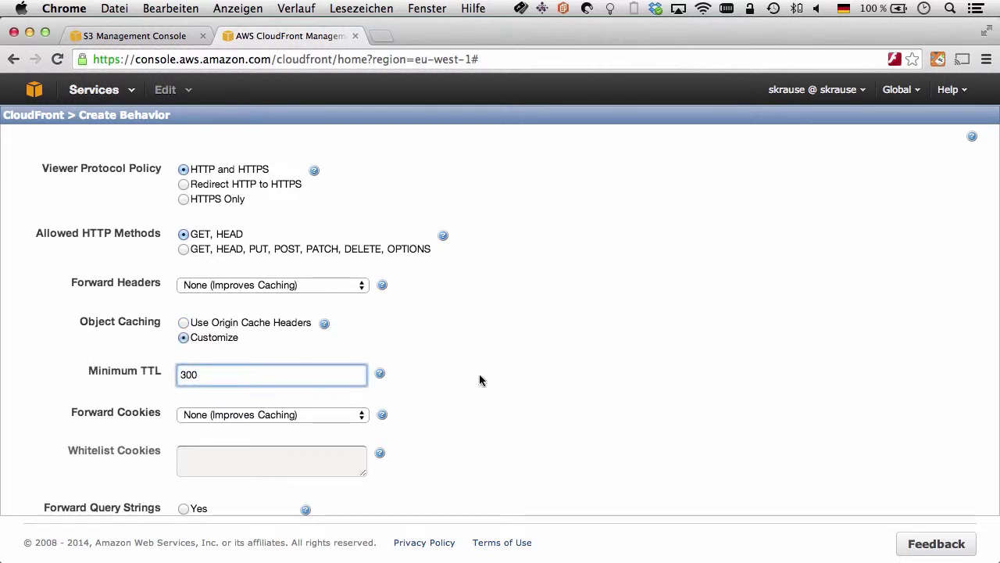
scroll(512, 371, "down", 3)
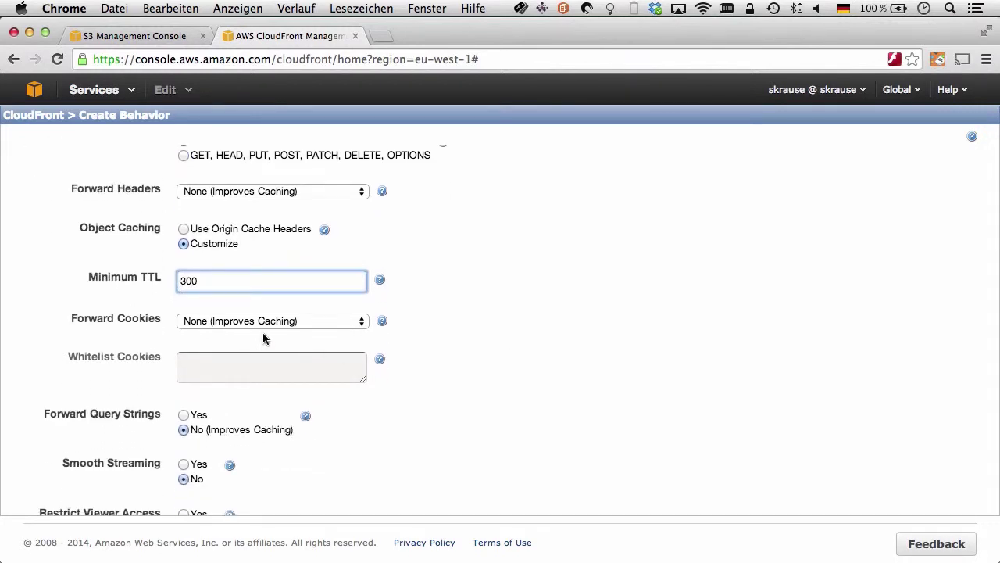
scroll(372, 393, "down", 2)
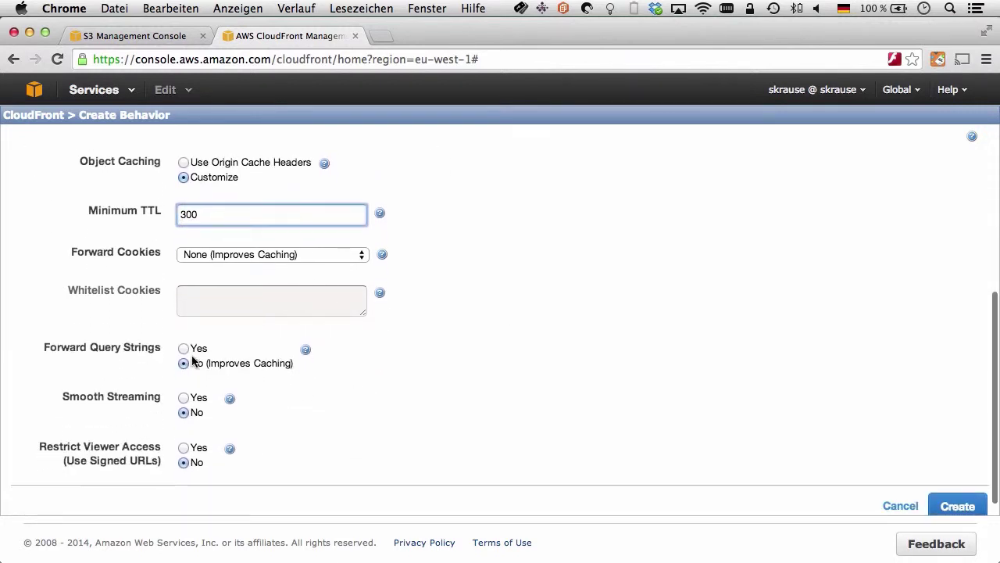
left_click(967, 506)
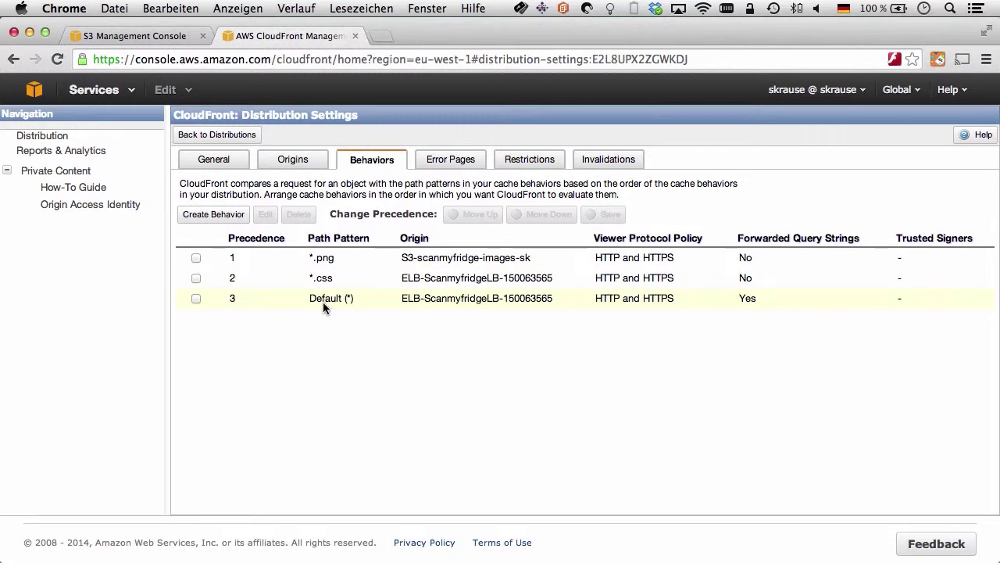
- Look through the distribution's error page and general settings, and return to the list of distributions
left_click(445, 157)
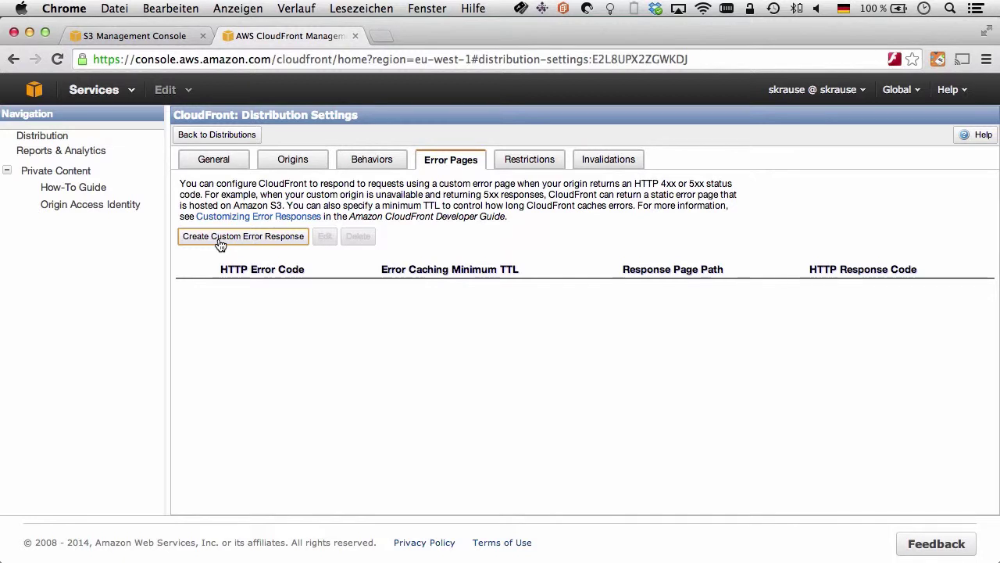
left_click(223, 159)
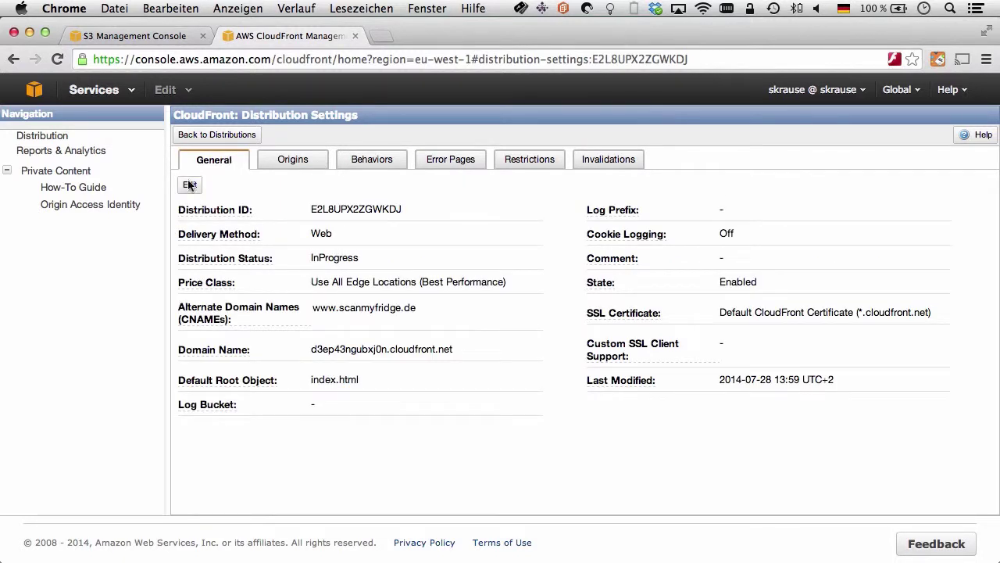
left_click(44, 138)
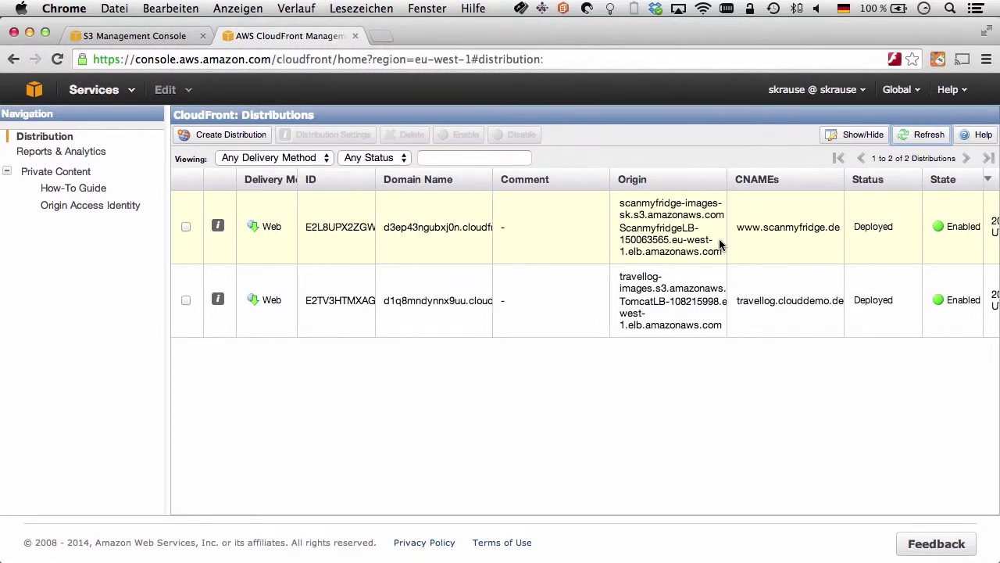
- Go to Route 53 and open the record sets of the scanmyfridge.de hosted zone
left_click(137, 37)
left_click(34, 92)
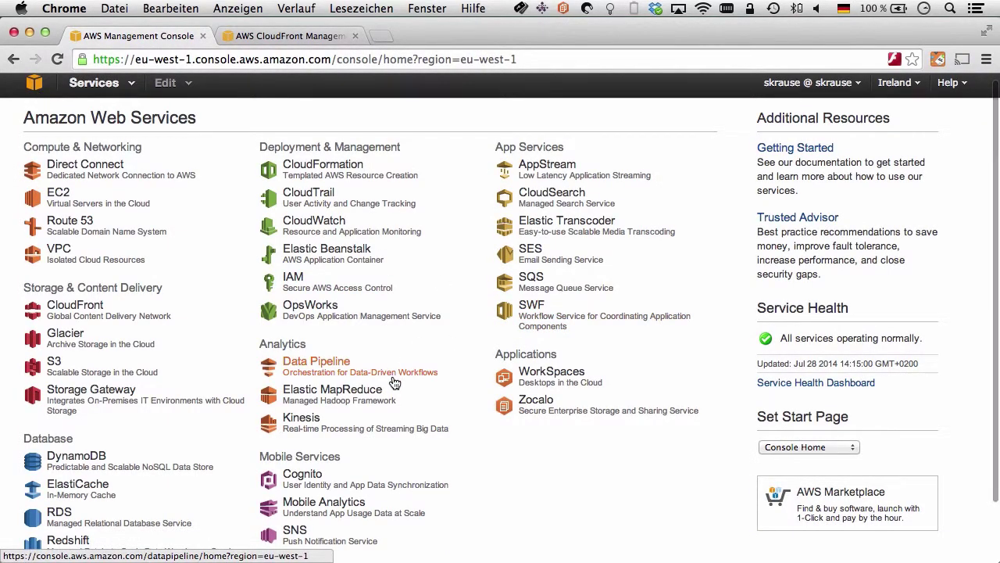
left_click(64, 233)
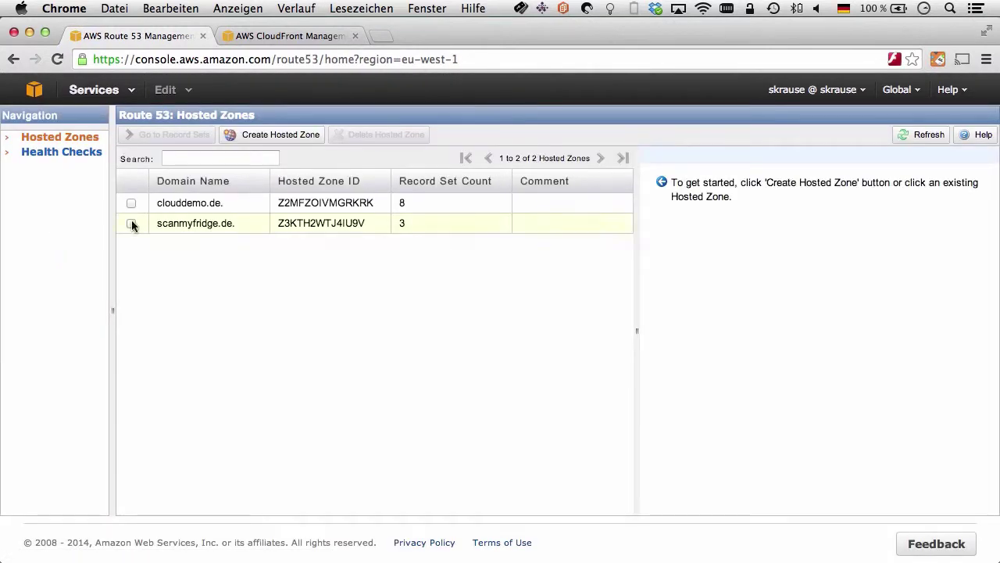
left_click(132, 225)
left_click(174, 134)
left_click(131, 286)
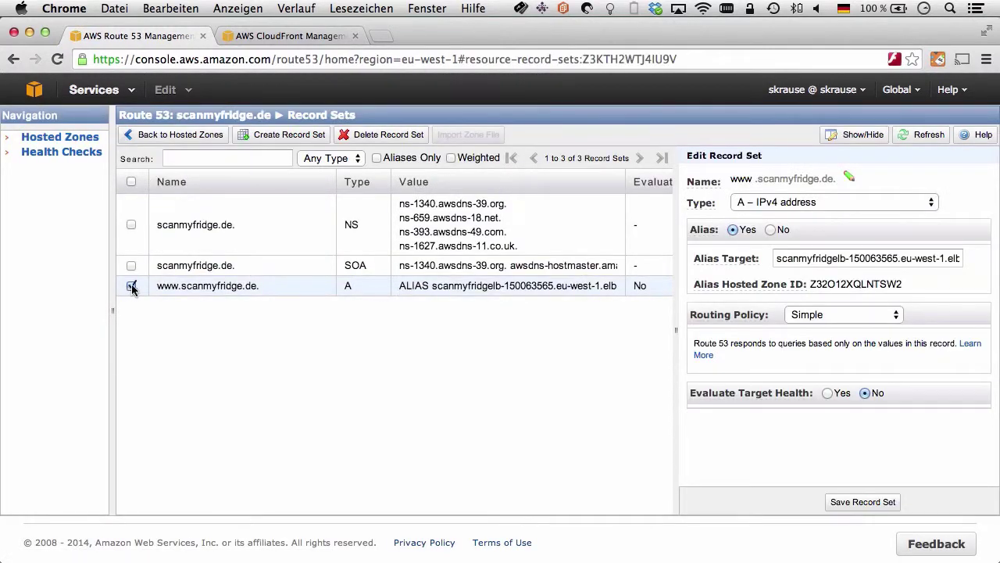
left_click(846, 258)
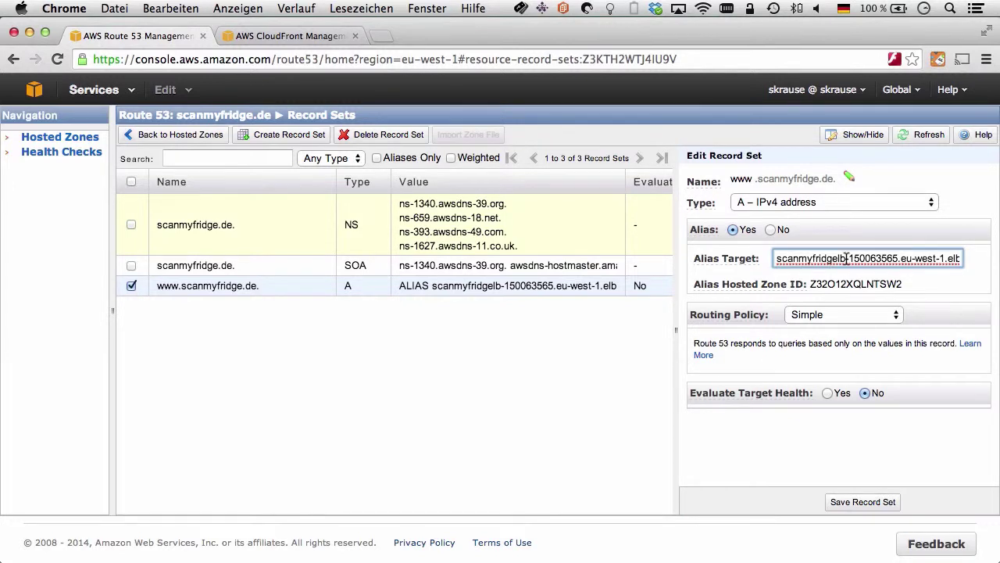
key("super+a")
key("BackSpace")
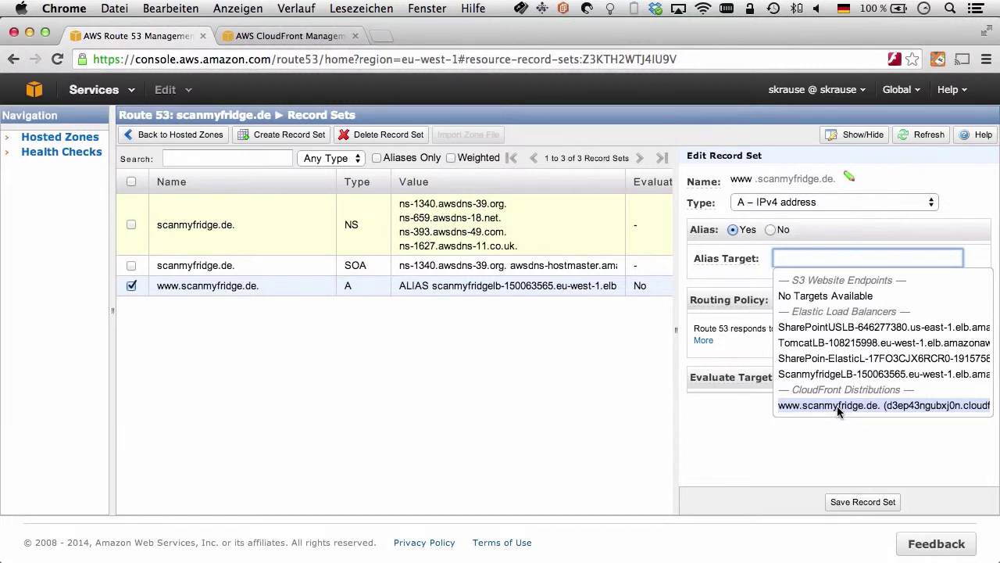
left_click(837, 406)
left_click(861, 502)
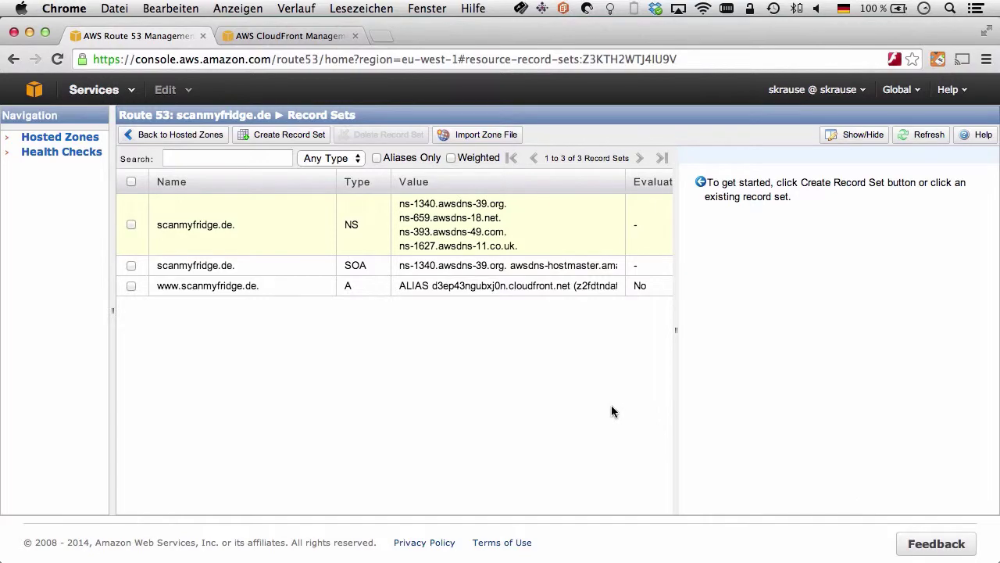
left_click(286, 290)
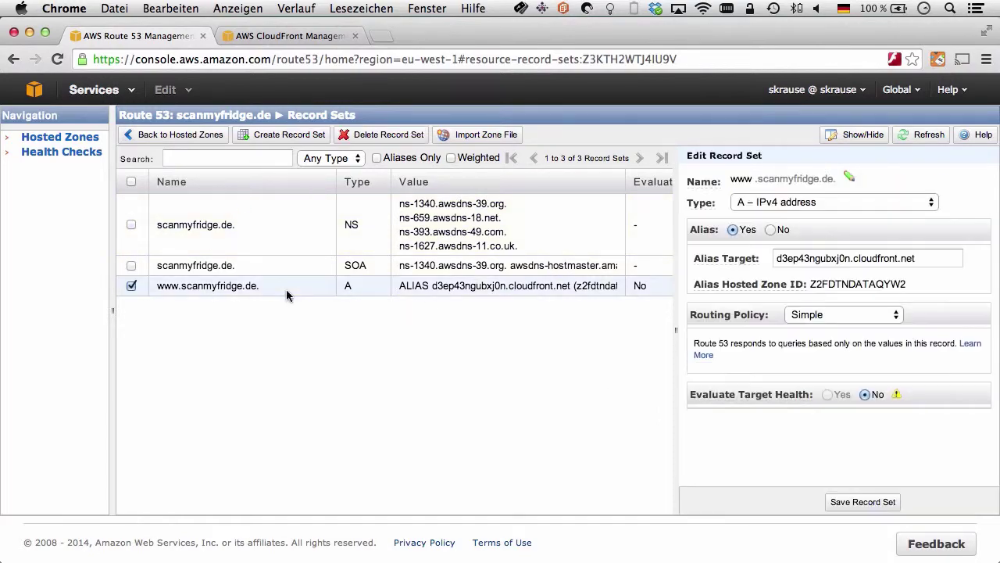
key("ctrl+Tab")
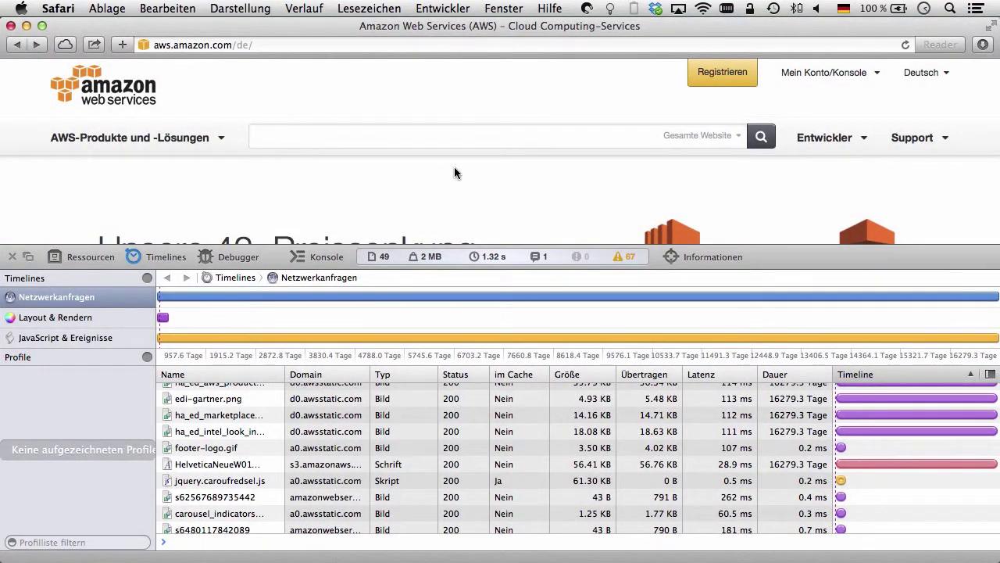
left_click(456, 15)
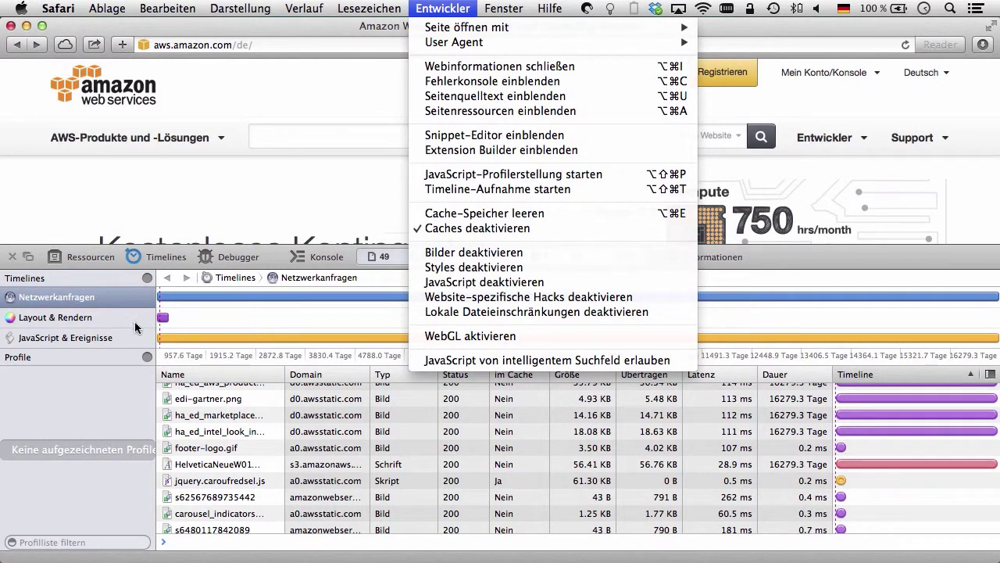
left_click(90, 373)
left_click(232, 45)
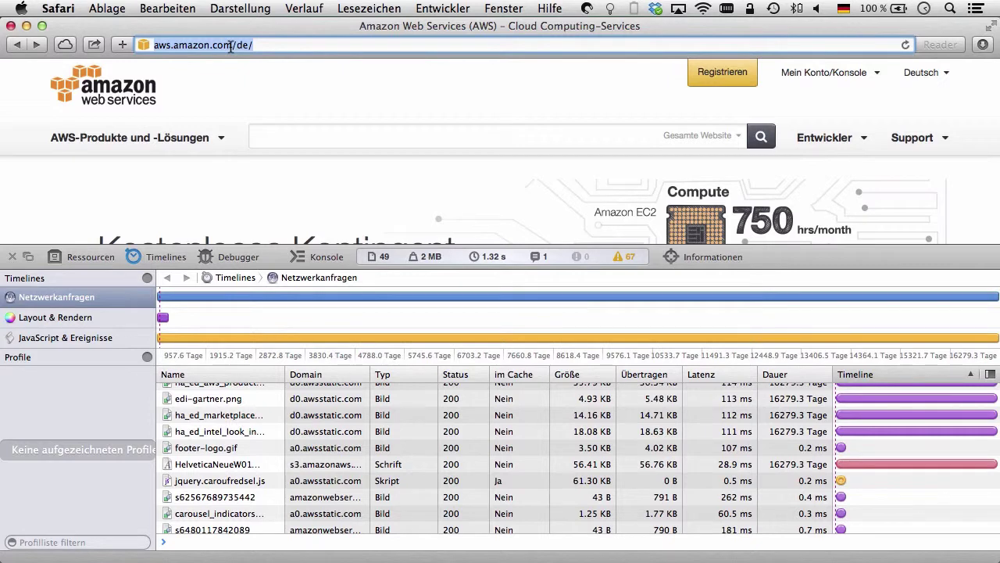
type("www.scanmyfridge.de")
key("Return")
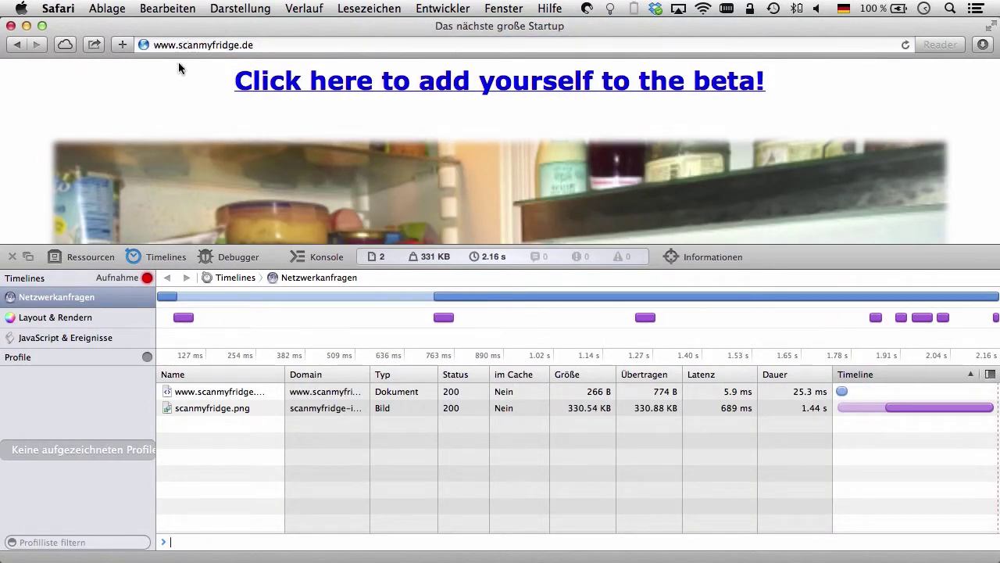
left_click(238, 397)
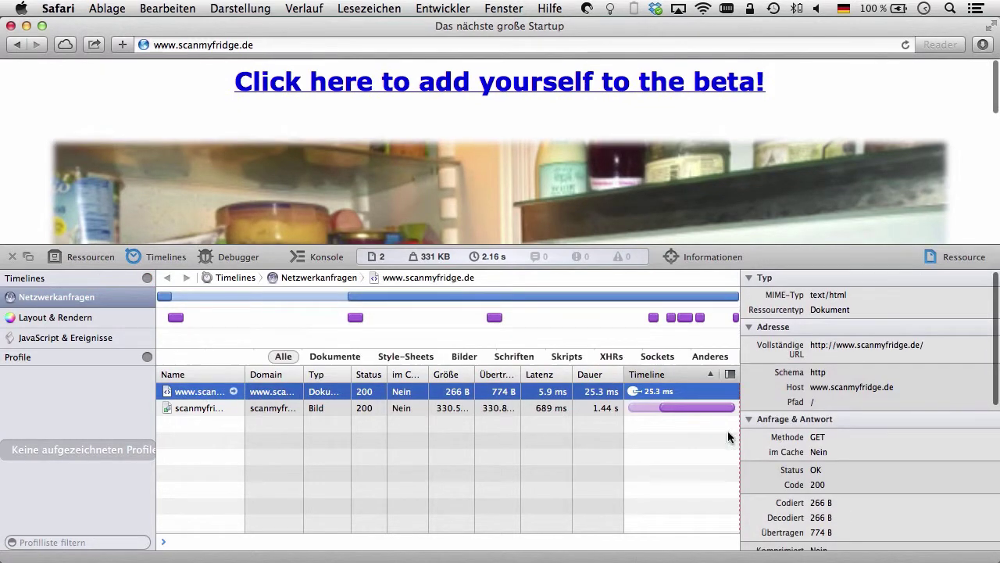
scroll(860, 386, "down", 3)
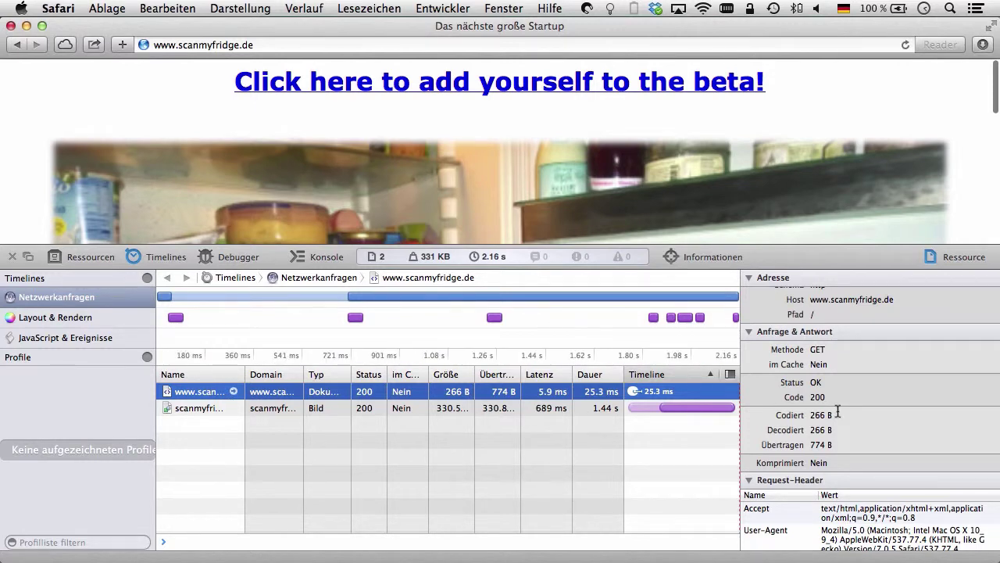
scroll(833, 453, "down", 7)
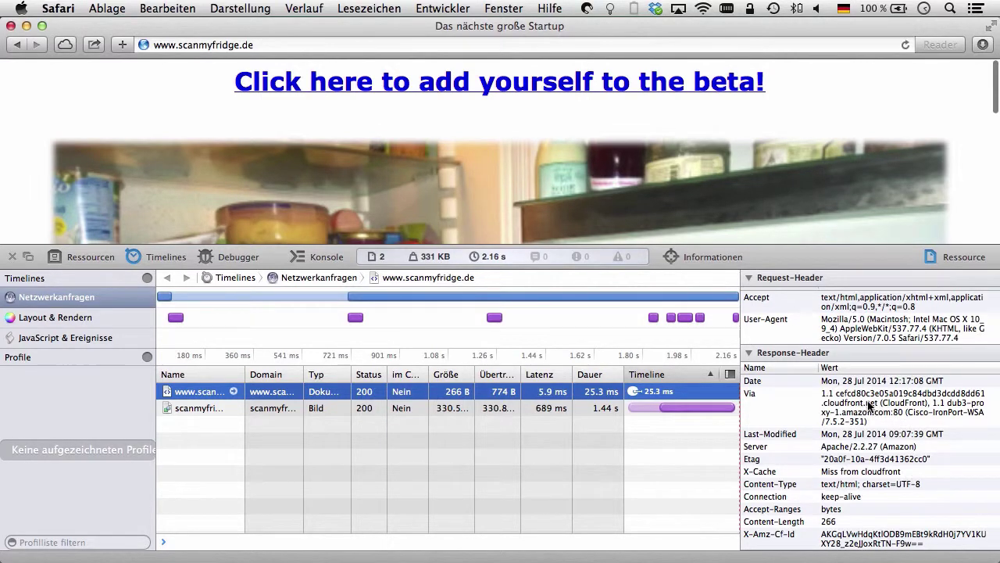
scroll(867, 403, "up", 8)
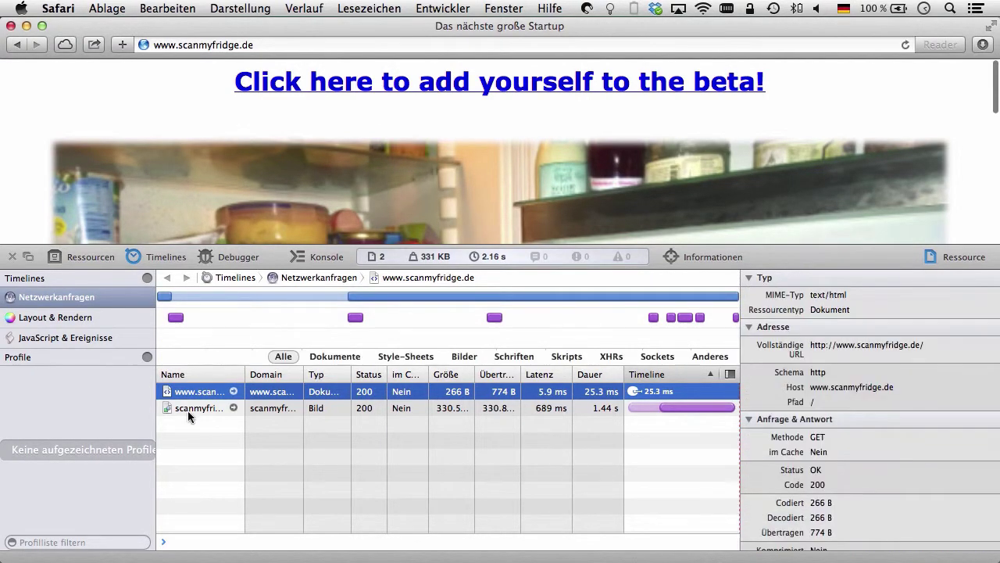
- Examine the address and header details of the scanmyfridge.png image request
left_click(188, 408)
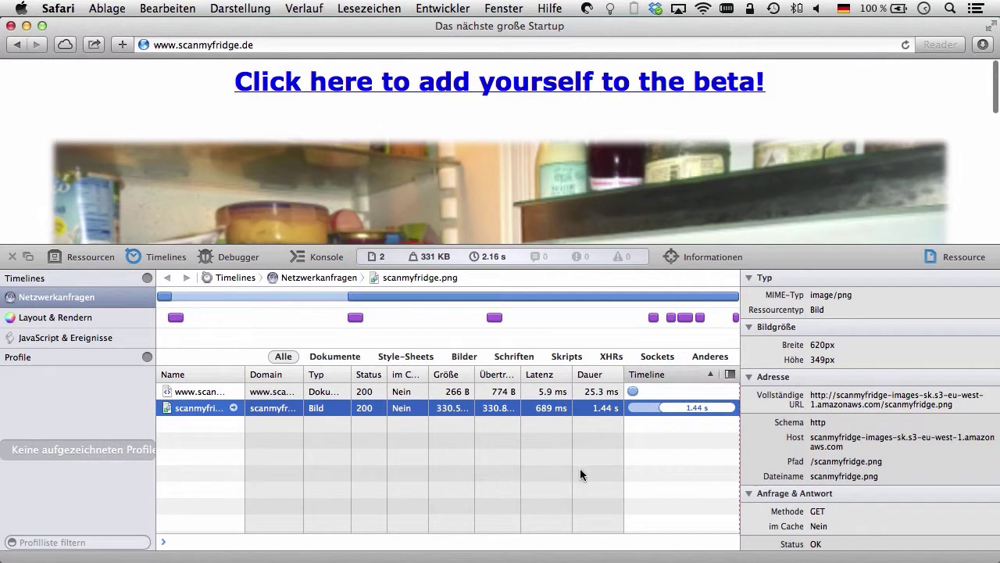
scroll(876, 352, "down", 3)
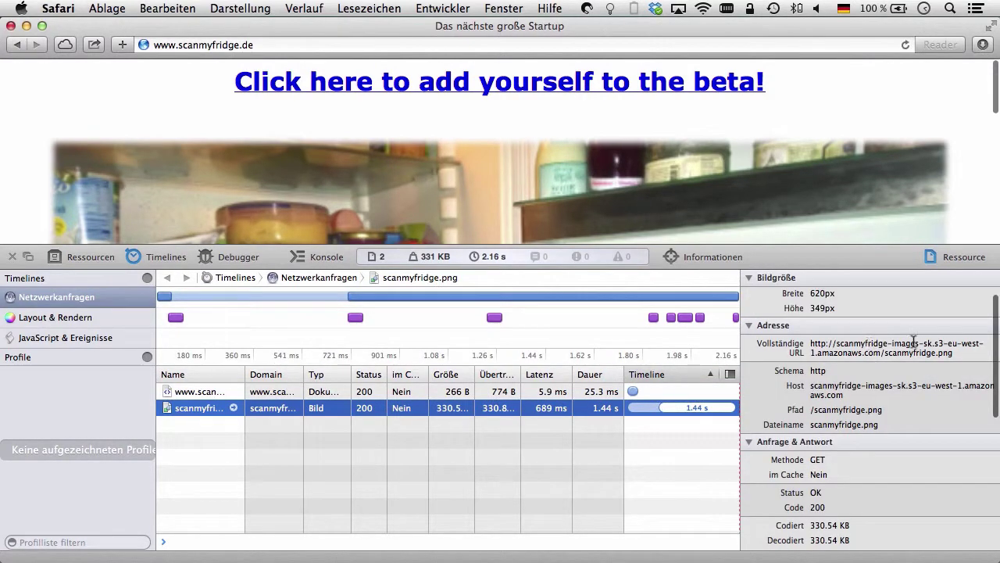
scroll(906, 462, "down", 5)
scroll(906, 462, "up", 4)
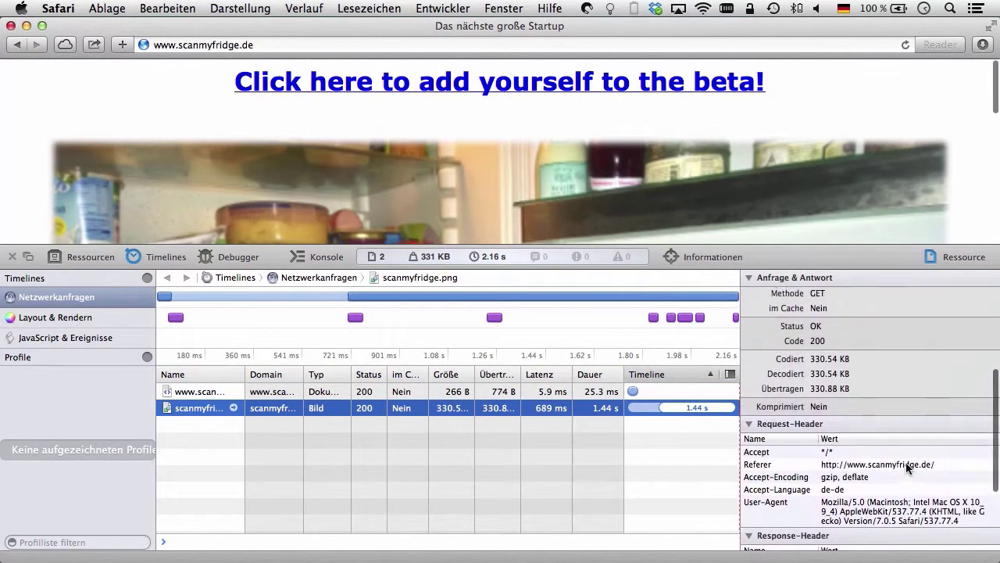
scroll(907, 464, "up", 3)
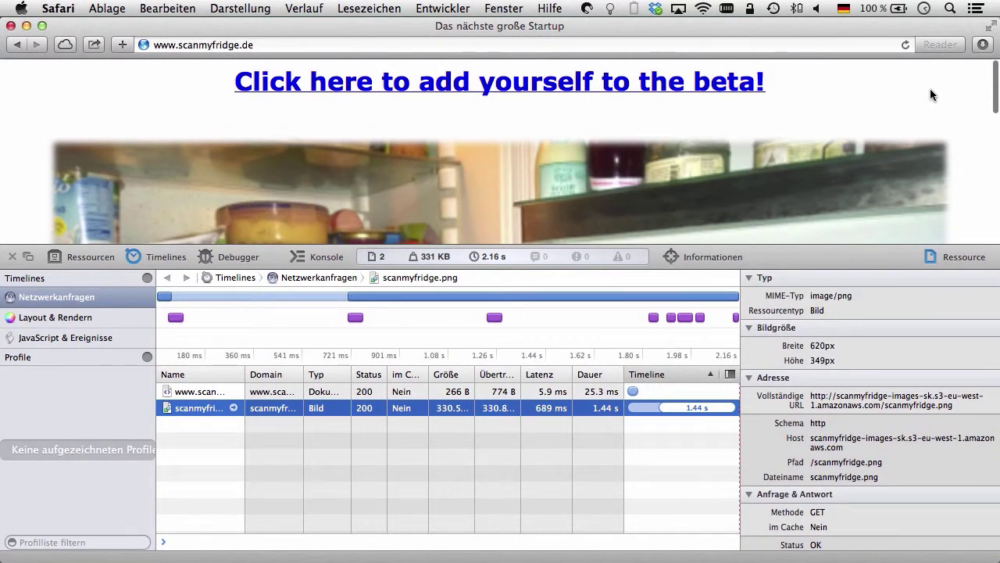
- Reload the website and show the details of the new scanmyfridge.png request
left_click(904, 45)
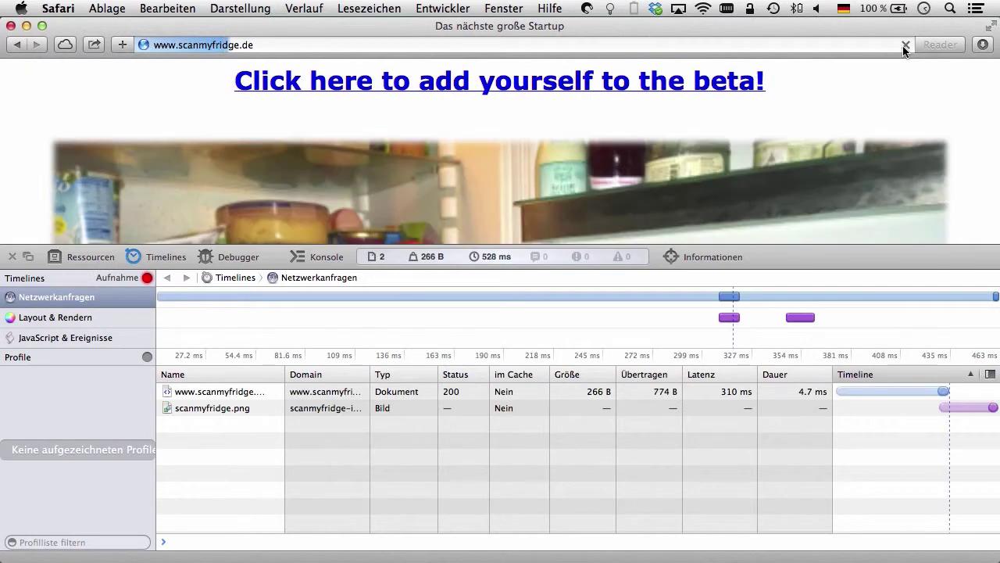
left_click(232, 408)
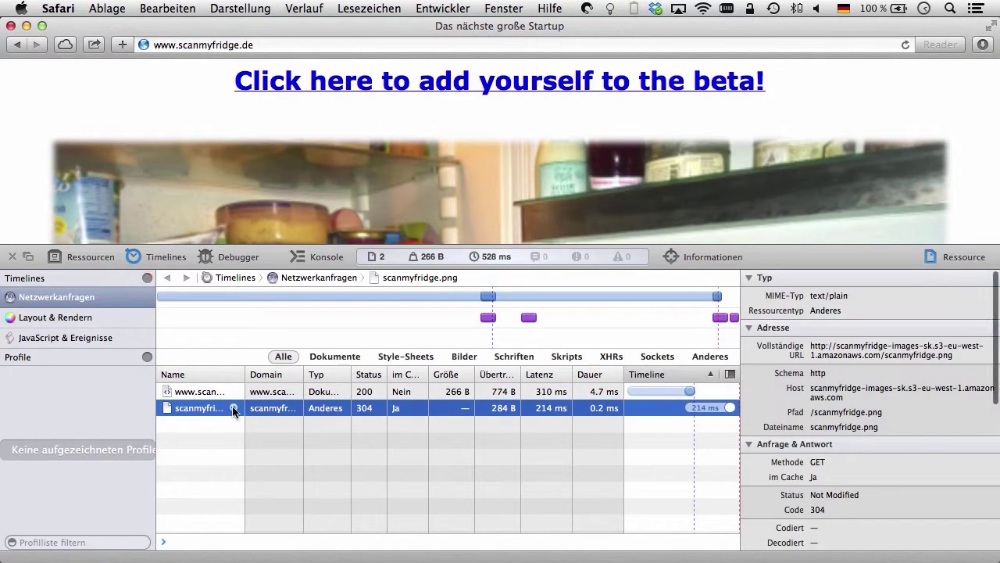
- Examine the request and response headers and the cache status of the reloaded scanmyfridge.png request
scroll(800, 500, "down", 5)
scroll(846, 501, "up", 5)
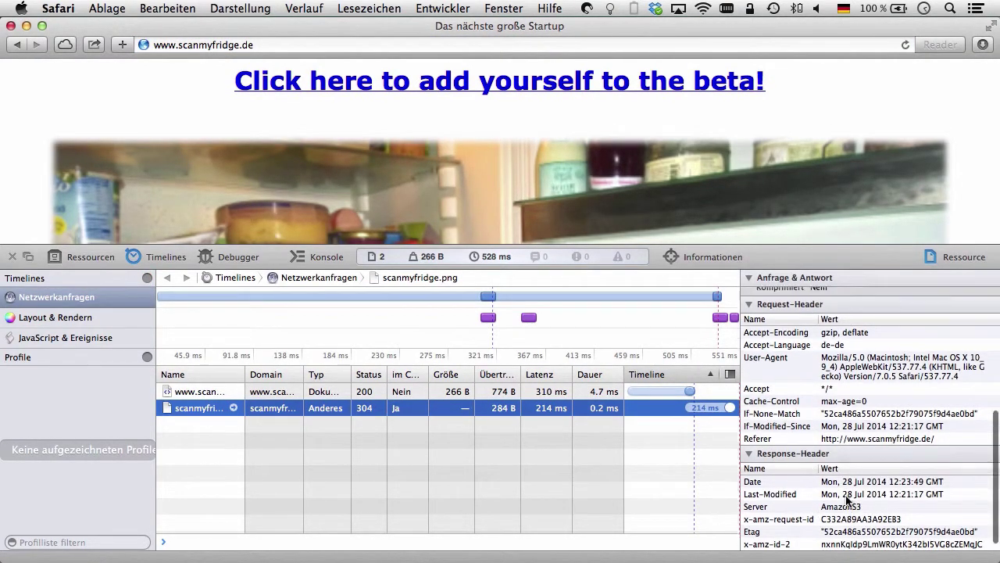
scroll(845, 495, "up", 5)
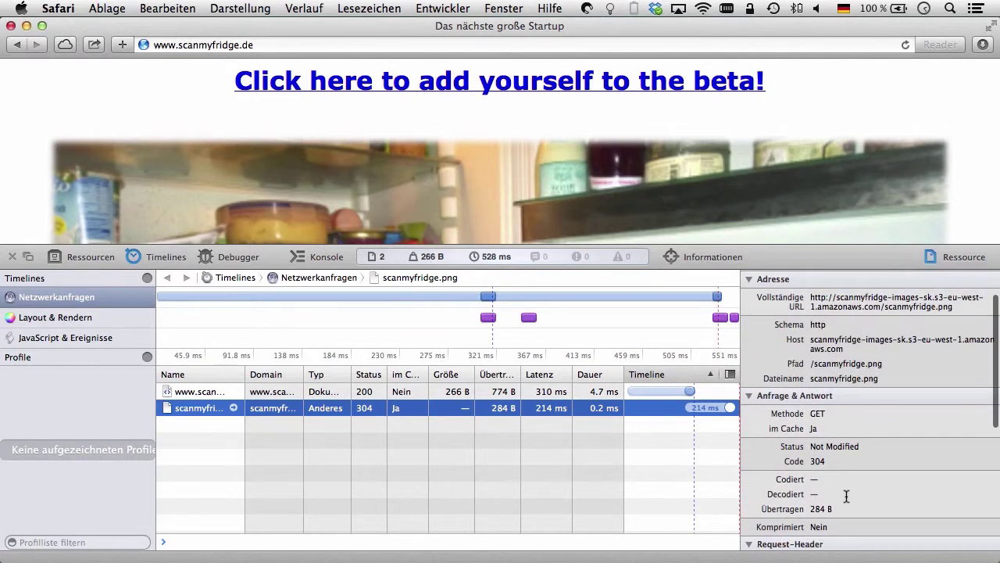
scroll(841, 493, "up", 1)
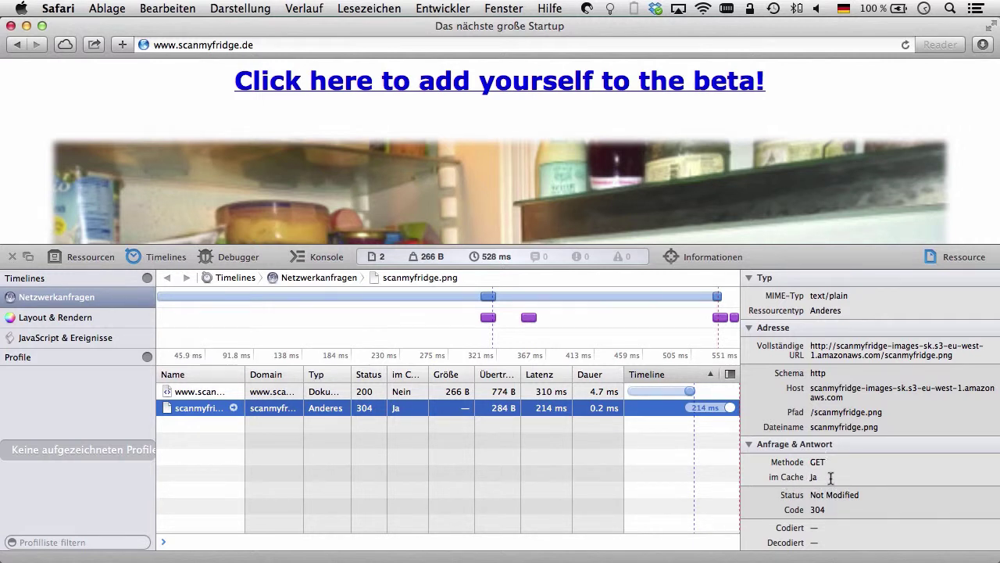
- Open the beta sign-up page from the website and examine the headers of its addressbook.php request
mouse_move(427, 457)
left_click(426, 84)
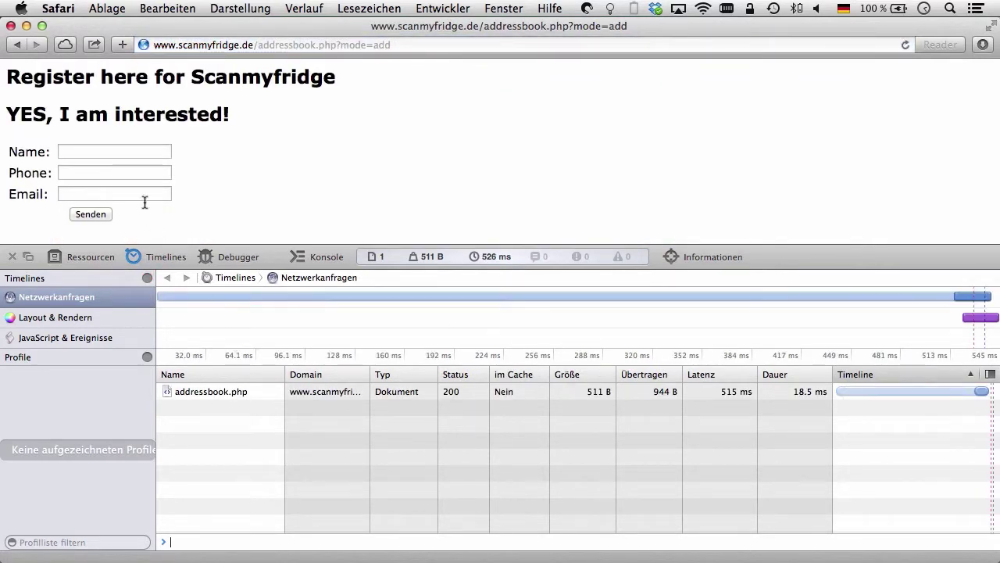
left_click(210, 390)
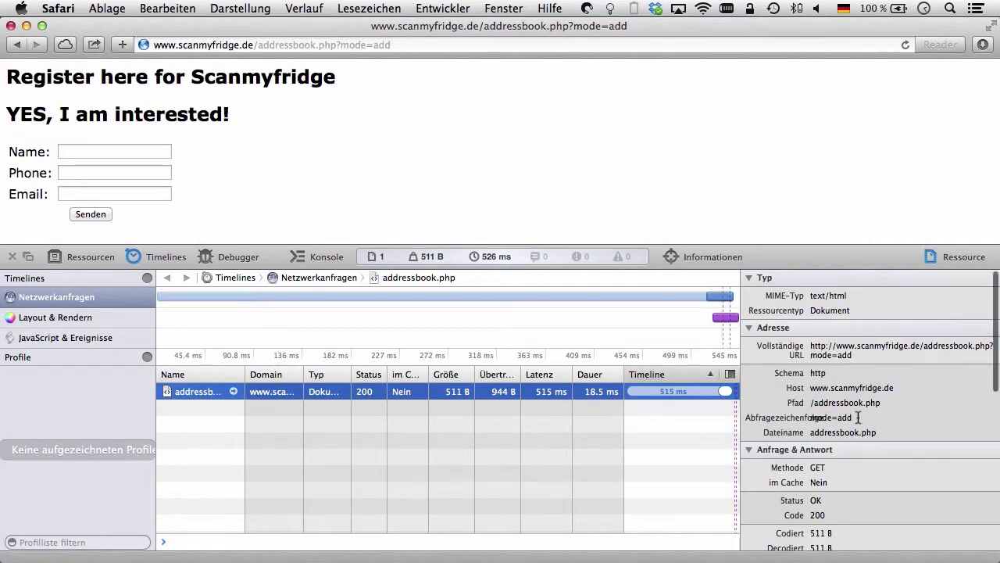
scroll(858, 417, "down", 2)
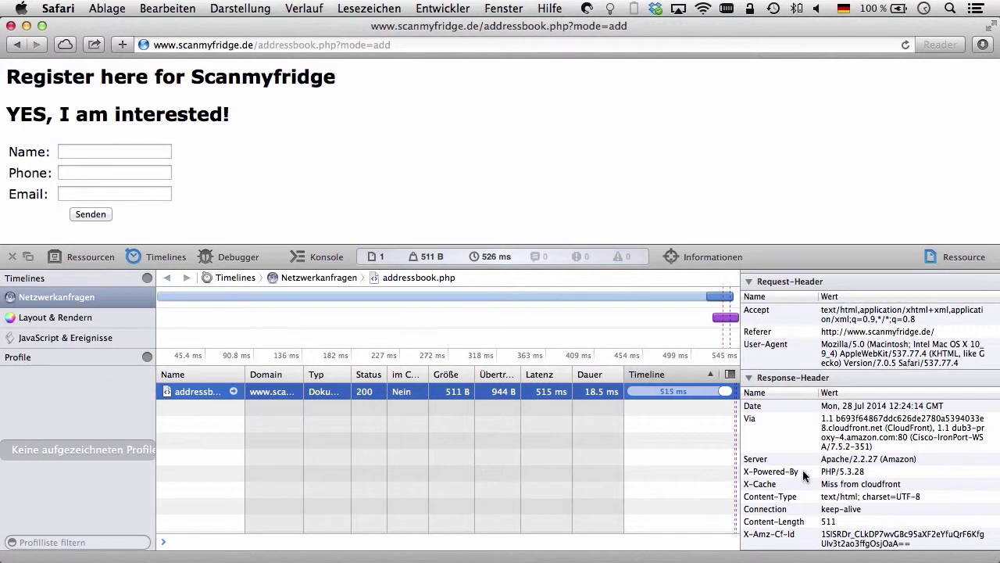
- Fill in the name, phone and email of the Scanmyfridge registration form with sample entries and submit it
left_click(105, 152)
type("sfbvefr")
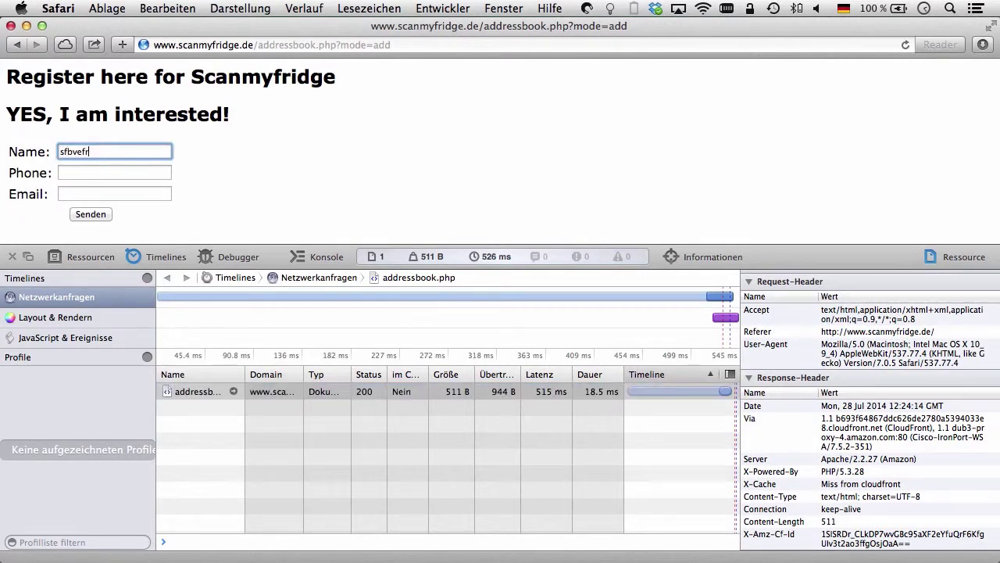
key("Tab")
type("bre")
left_click(95, 189)
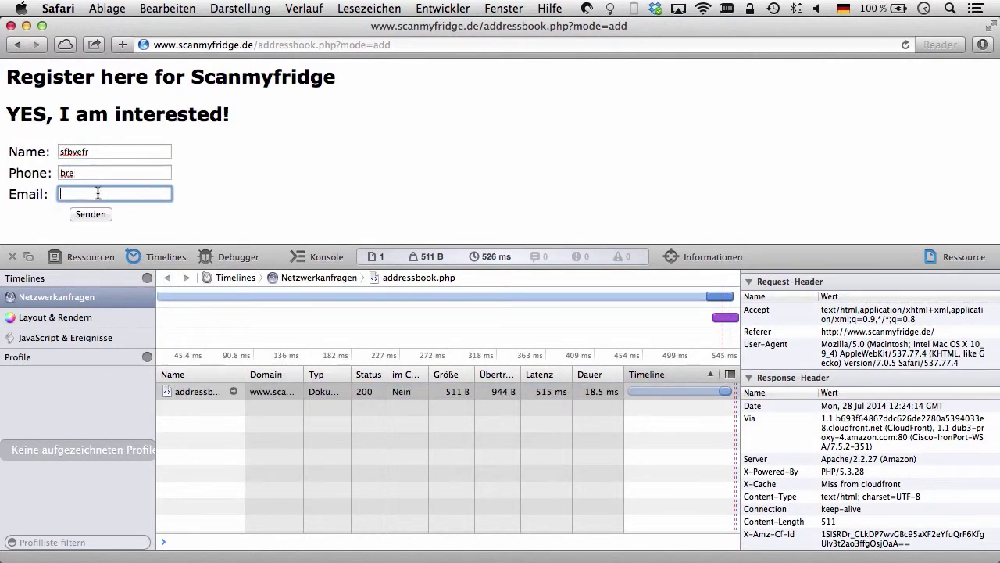
type("beerb")
left_click(91, 214)
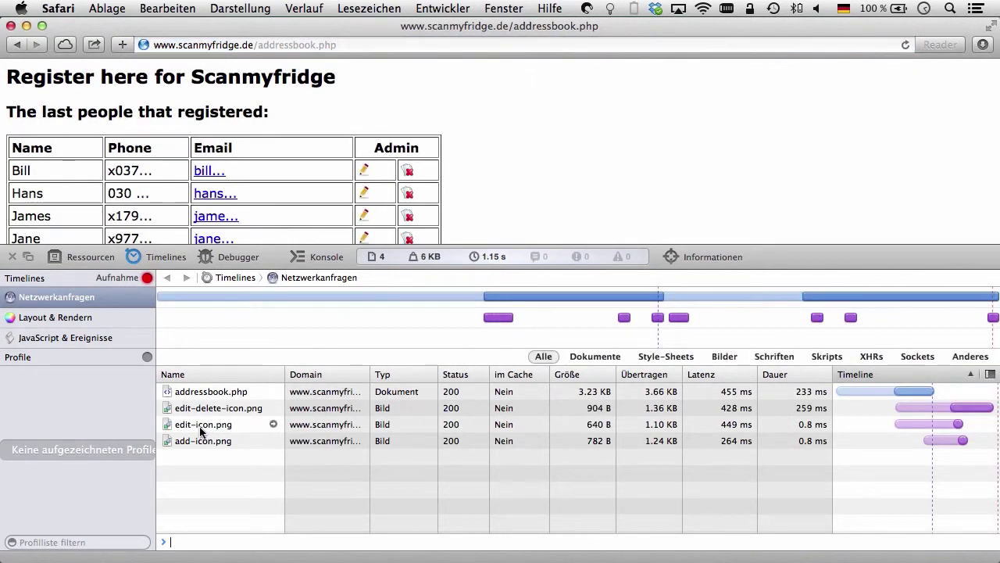
- Examine the address, request headers and response headers of the edit-icon.png request
left_click(201, 427)
scroll(860, 426, "down", 5)
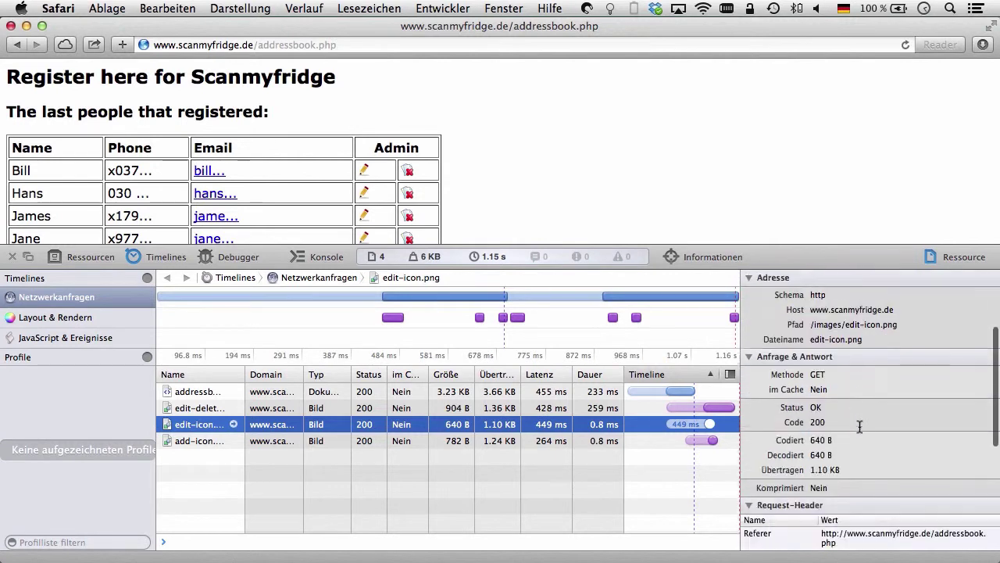
scroll(860, 425, "down", 6)
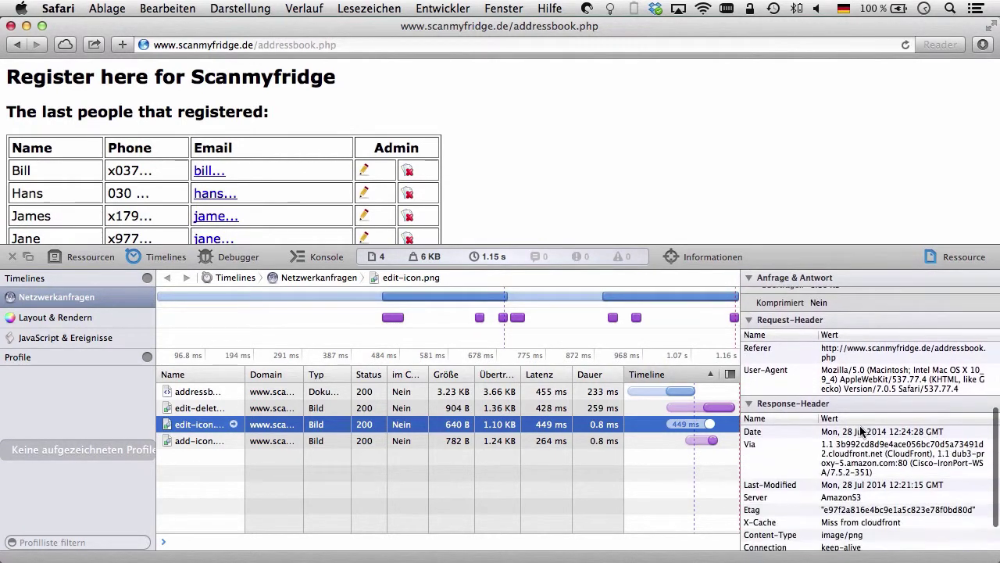
scroll(861, 430, "down", 3)
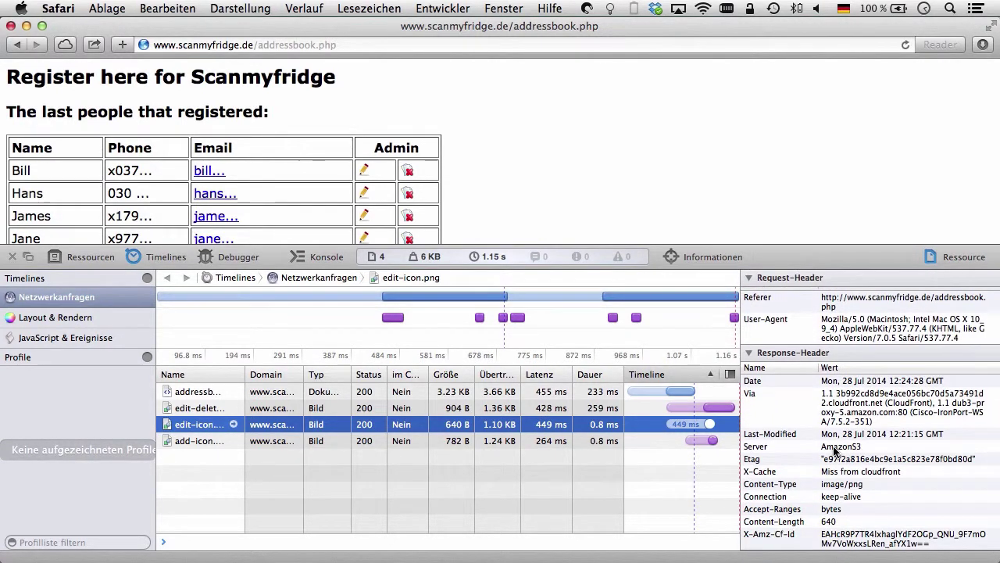
- Reload the addressbook.php page and agree to resubmit the form data
key("super+r")
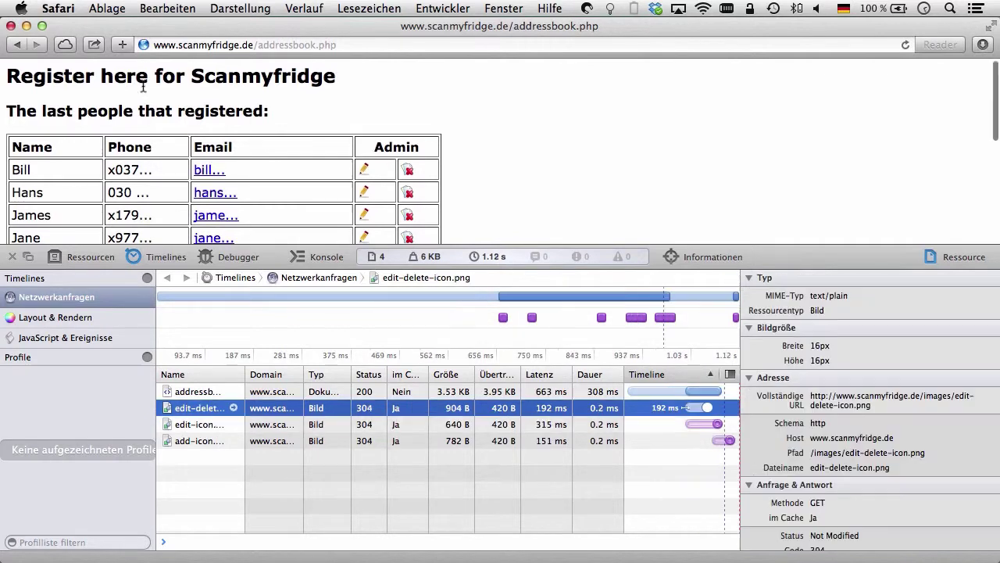
left_click(905, 46)
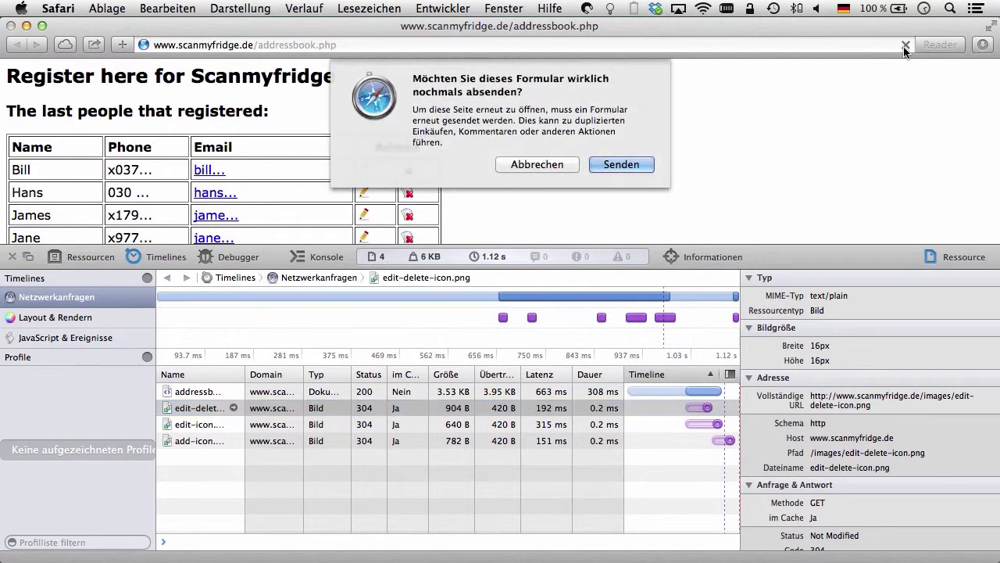
left_click(649, 168)
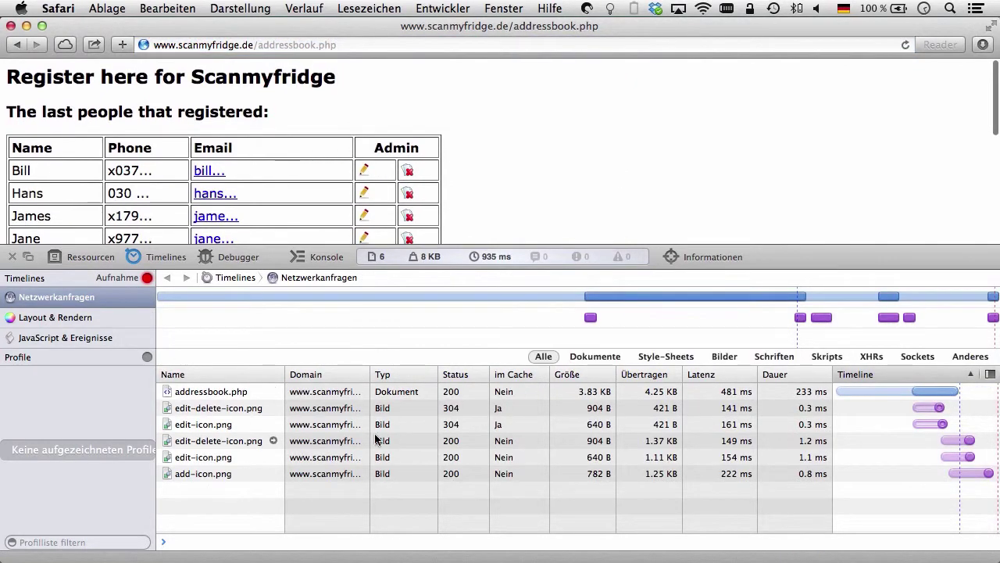
- Examine the cached edit-delete-icon.png request and its response headers, including the X-Cache entry
left_click(231, 414)
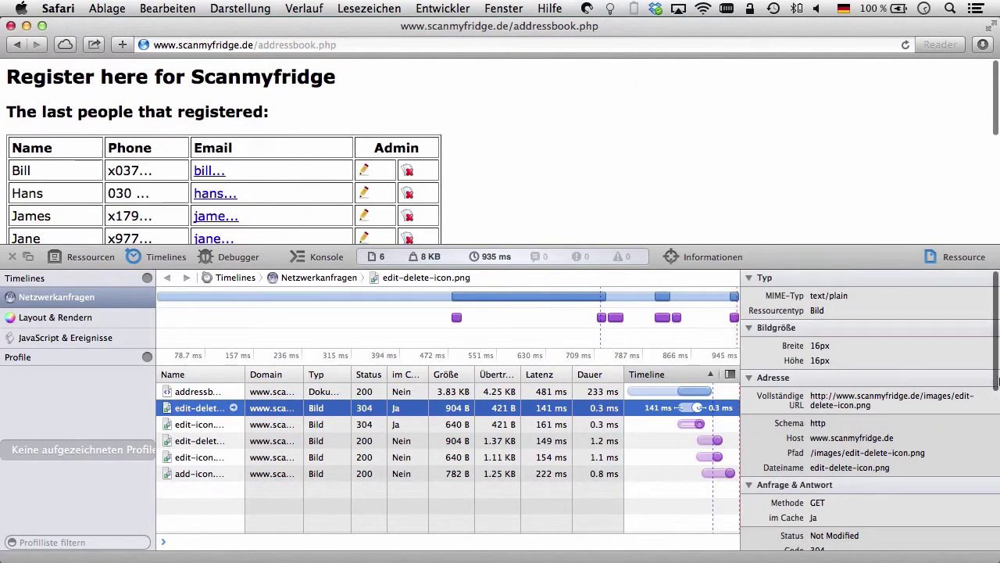
scroll(869, 357, "down", 5)
scroll(869, 357, "down", 5)
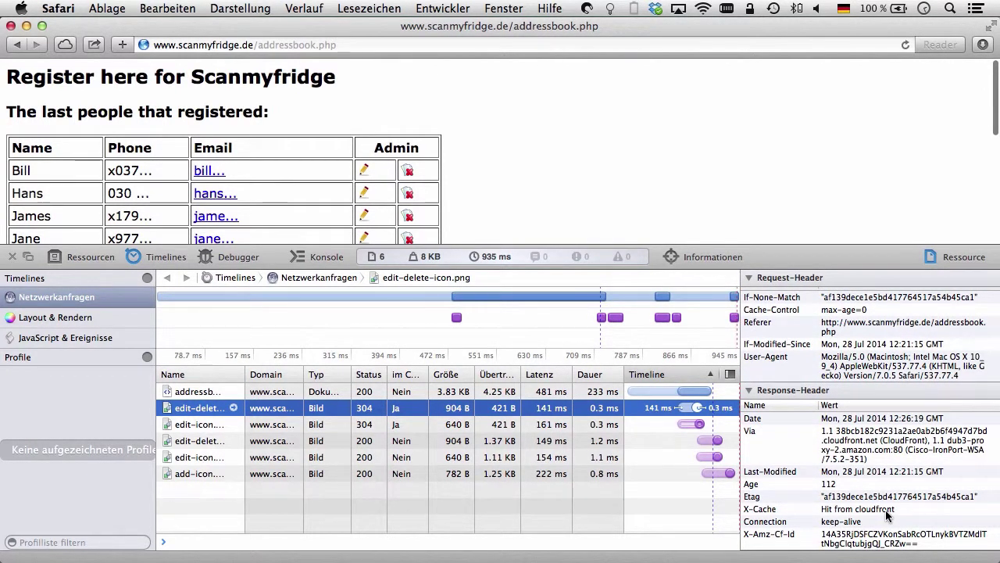
scroll(888, 513, "up", 1)
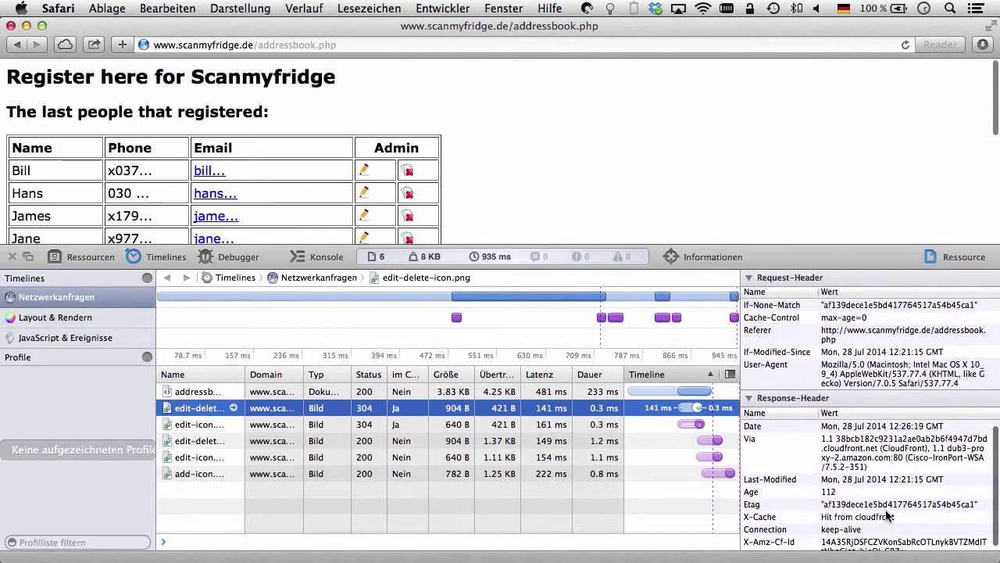
scroll(888, 514, "down", 1)
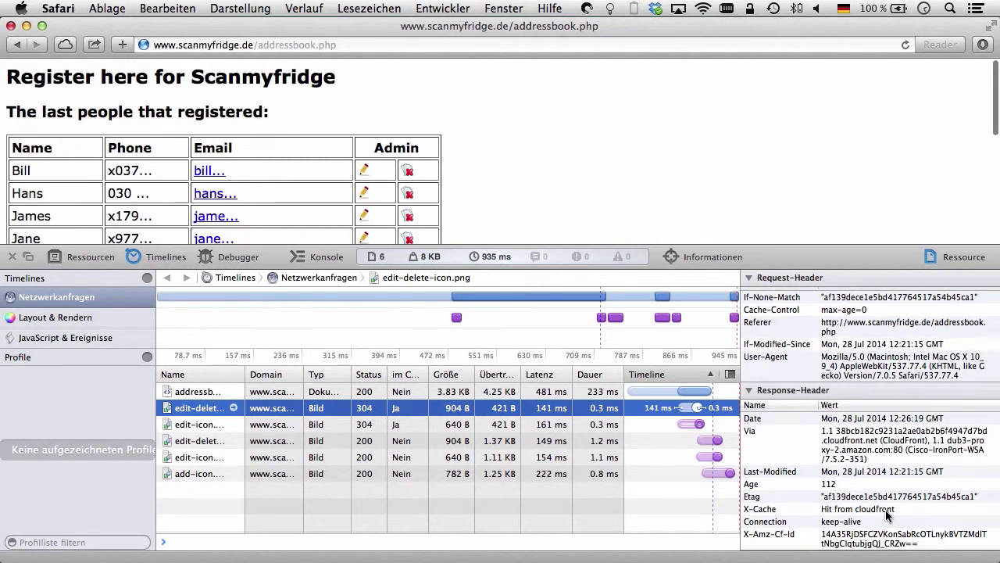
scroll(887, 514, "up", 1)
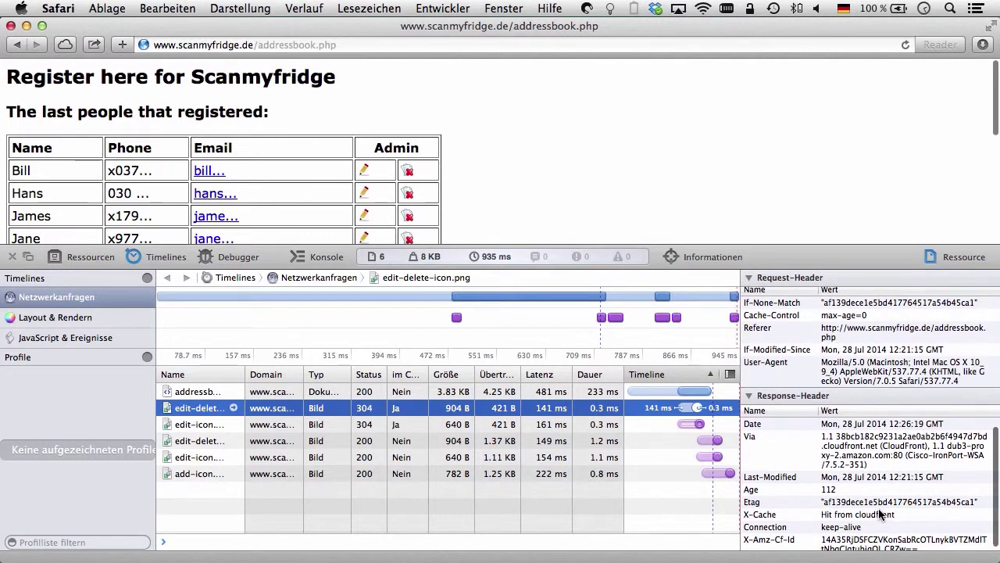